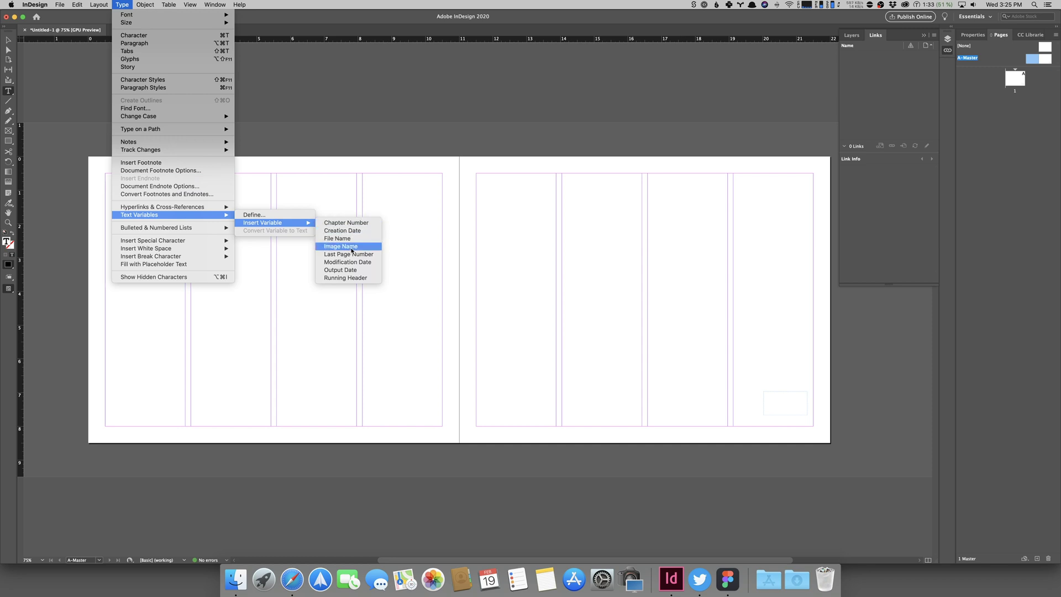
{"action": "mouse_move", "coordinate": [165, 240]}
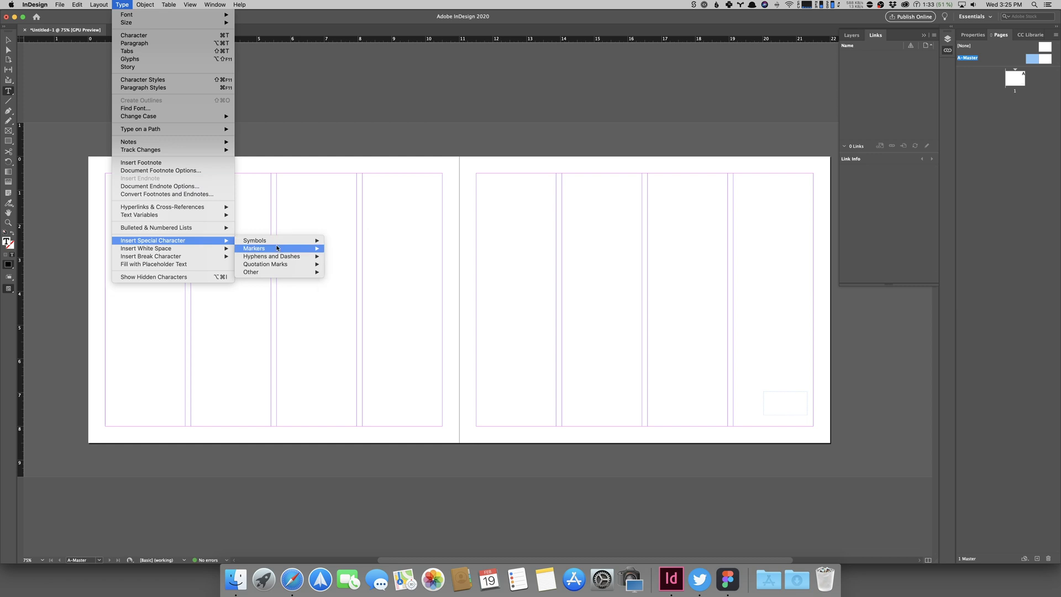
{"action": "mouse_move", "coordinate": [276, 249]}
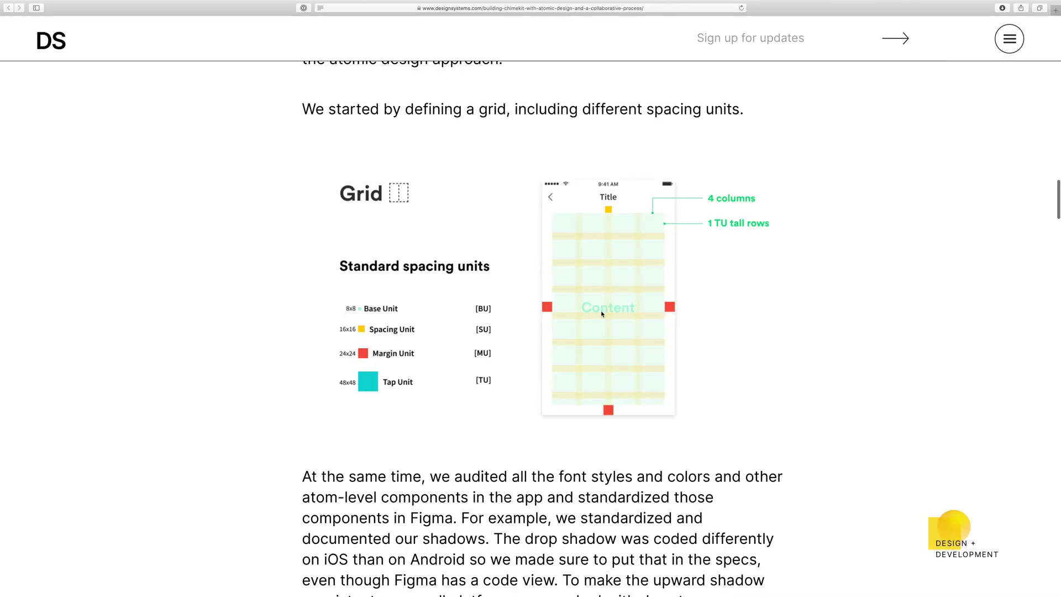
Read the design systems article's sections on the grid, standard styles and the atoms-to-pages diagram.
{"action": "scroll", "coordinate": [601, 313], "scroll_direction": "down", "scroll_amount": 7}
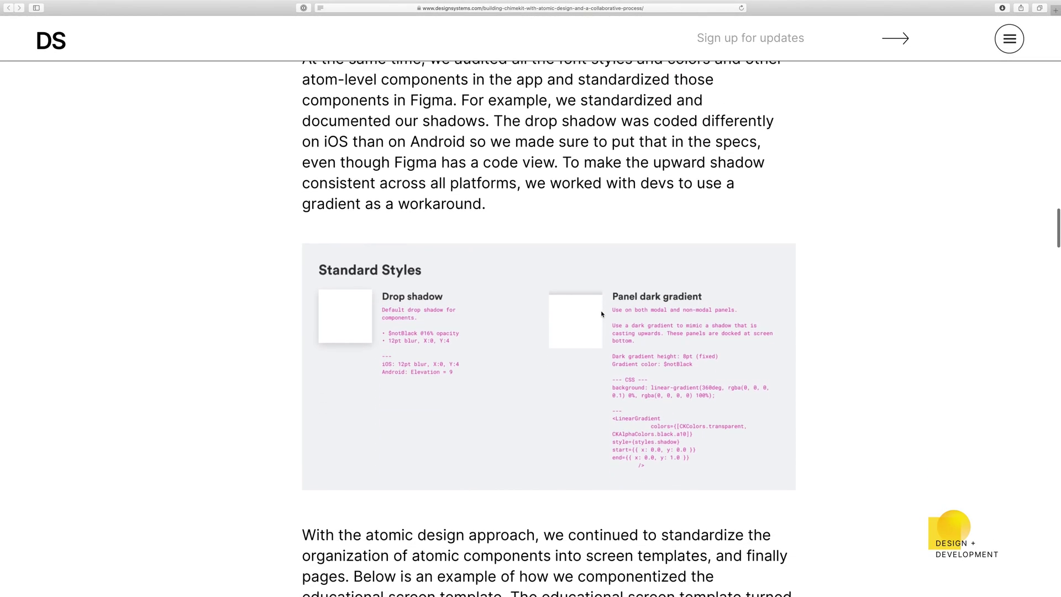
{"action": "scroll", "coordinate": [602, 314], "scroll_direction": "down", "scroll_amount": 3}
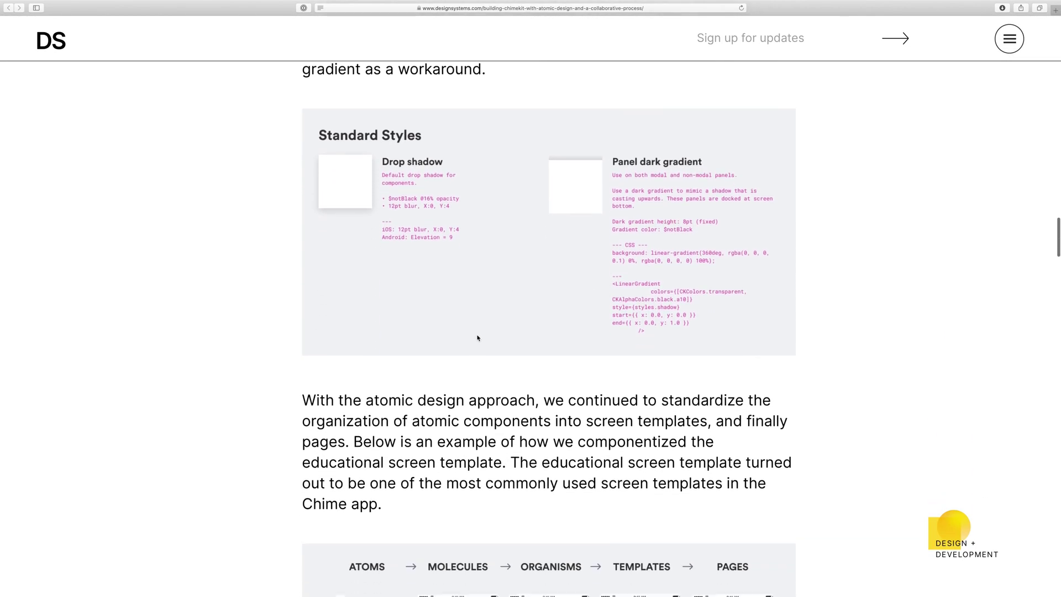
{"action": "scroll", "coordinate": [478, 338], "scroll_direction": "down", "scroll_amount": 6}
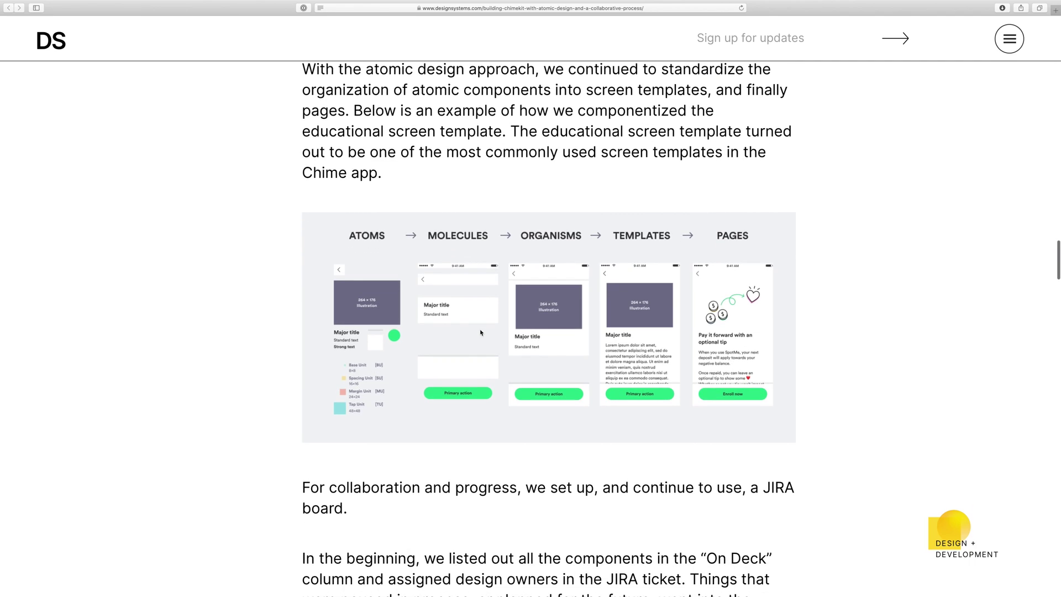
{"action": "scroll", "coordinate": [480, 332], "scroll_direction": "down", "scroll_amount": 1}
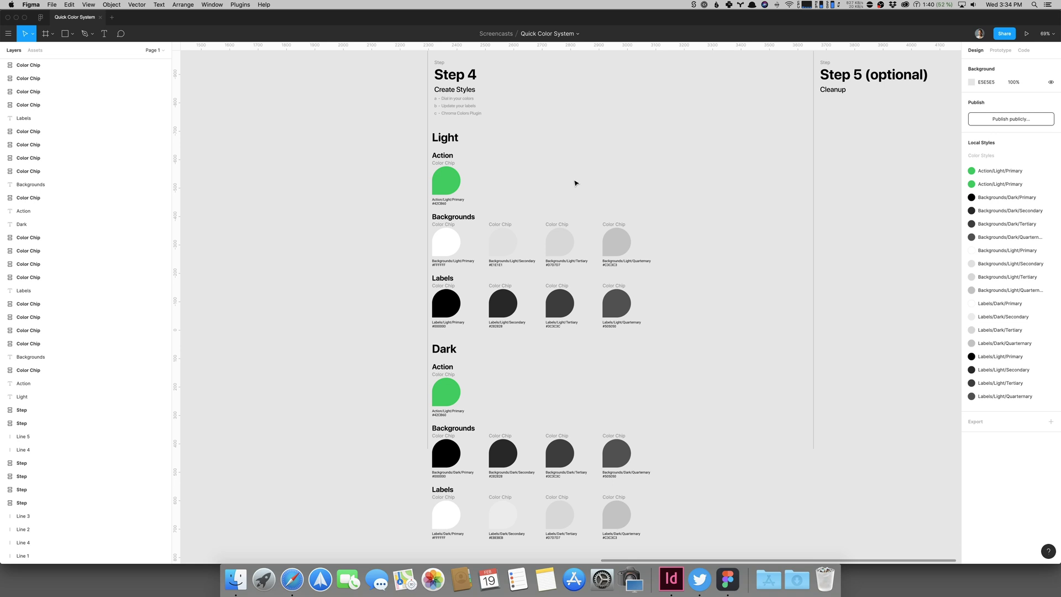
{"action": "left_click", "coordinate": [438, 244], "text": "super"}
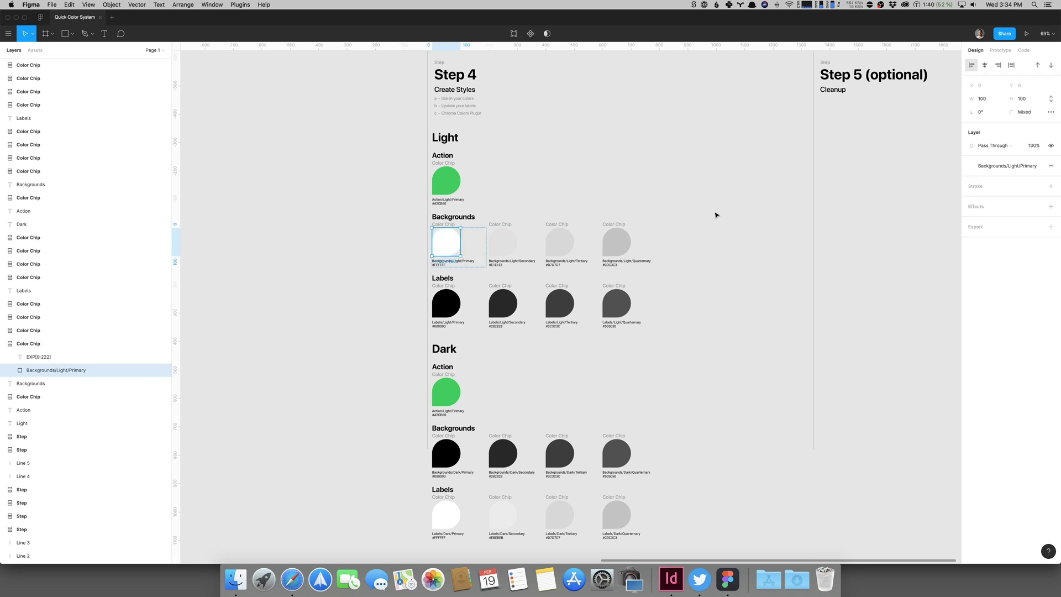
{"action": "left_click", "coordinate": [944, 153]}
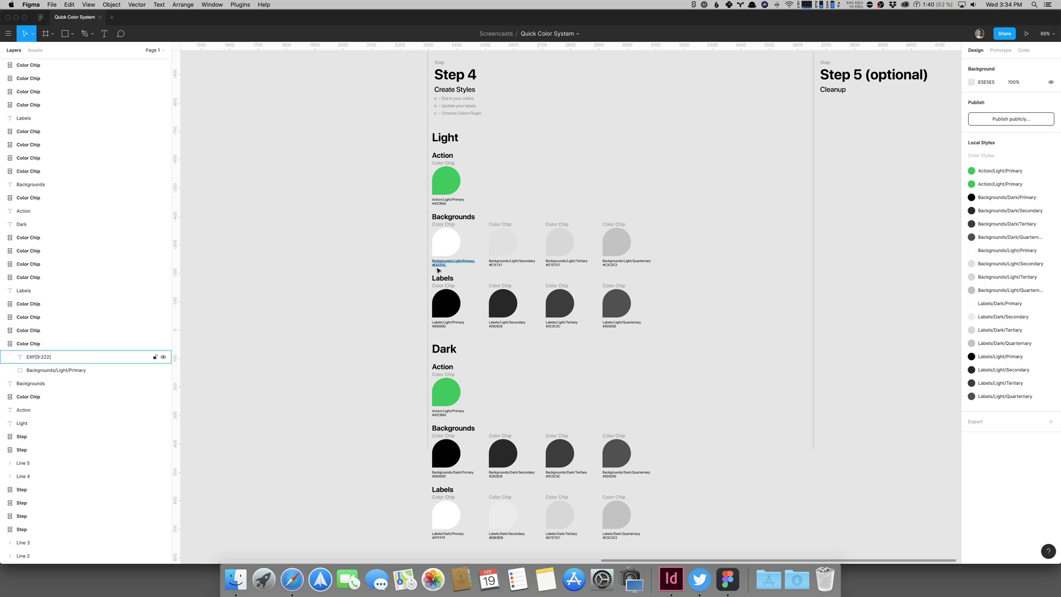
{"action": "key", "text": "f"}
{"action": "left_click_drag", "start_coordinate": [416, 54], "coordinate": [779, 549]}
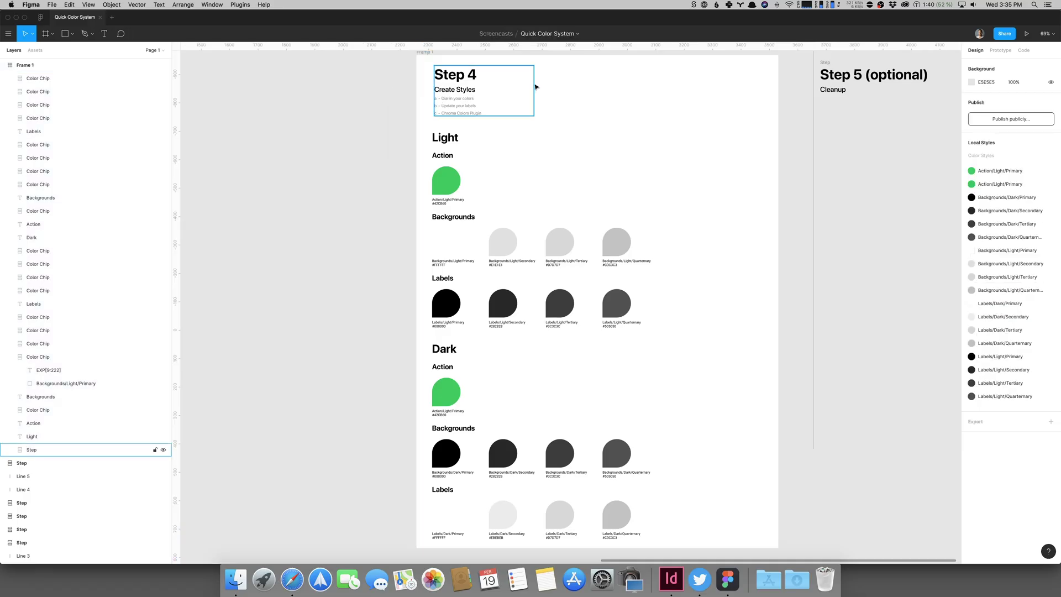
{"action": "scroll", "coordinate": [597, 104], "scroll_direction": "up", "scroll_amount": 2}
{"action": "scroll", "coordinate": [596, 104], "scroll_direction": "up", "scroll_amount": 1}
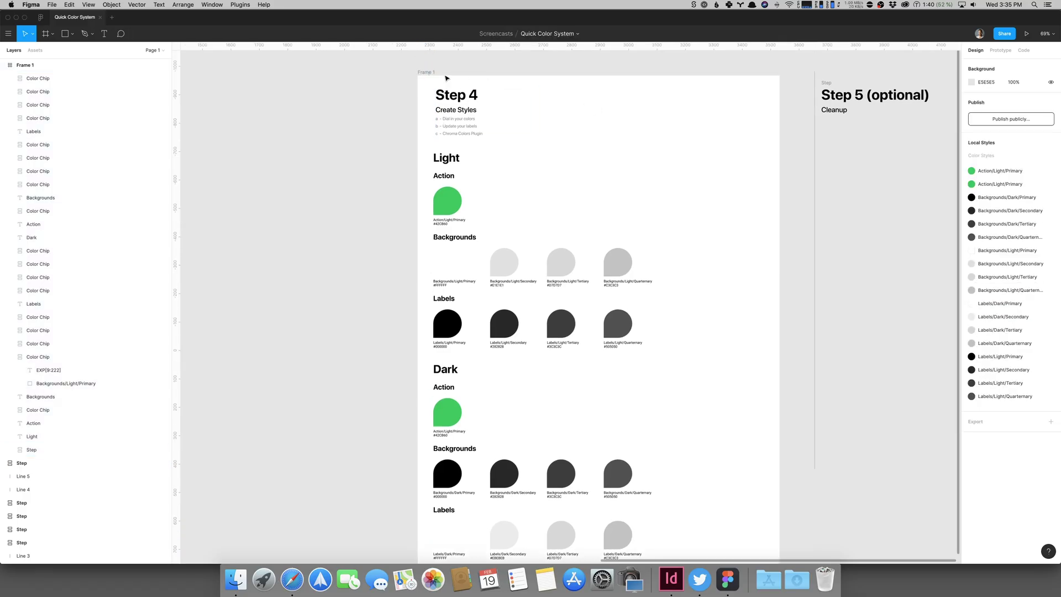
{"action": "left_click", "coordinate": [426, 73]}
{"action": "key", "text": "super+shift+g"}
{"action": "left_click", "coordinate": [401, 94]}
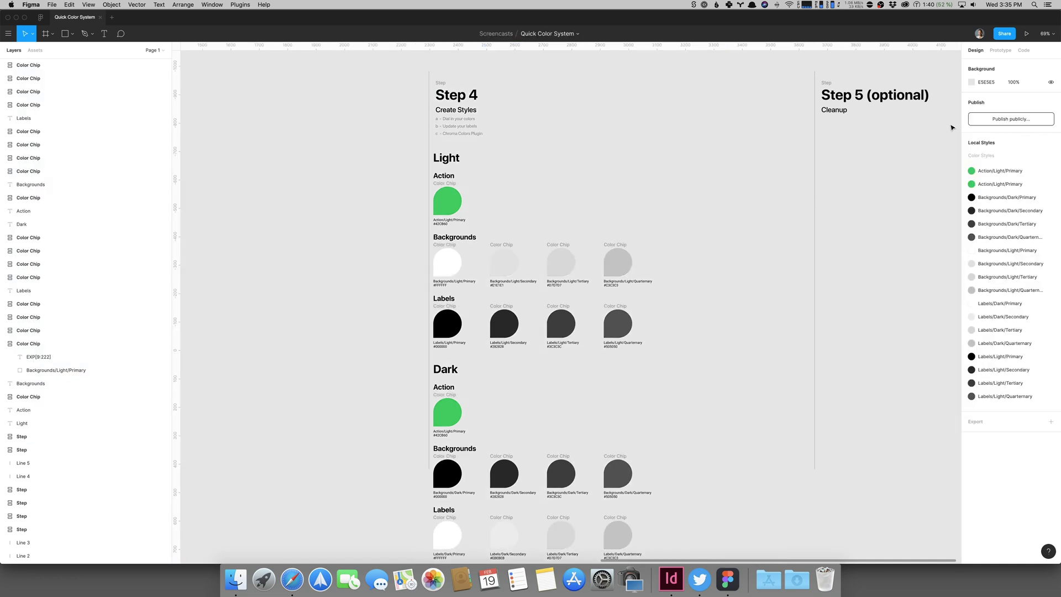
Delete all the example Light and Dark color chips and their headings below the Step 4 instructions.
{"action": "scroll", "coordinate": [701, 155], "scroll_direction": "down", "scroll_amount": 4}
{"action": "key", "text": "minus"}
{"action": "left_click_drag", "start_coordinate": [701, 145], "coordinate": [461, 525]}
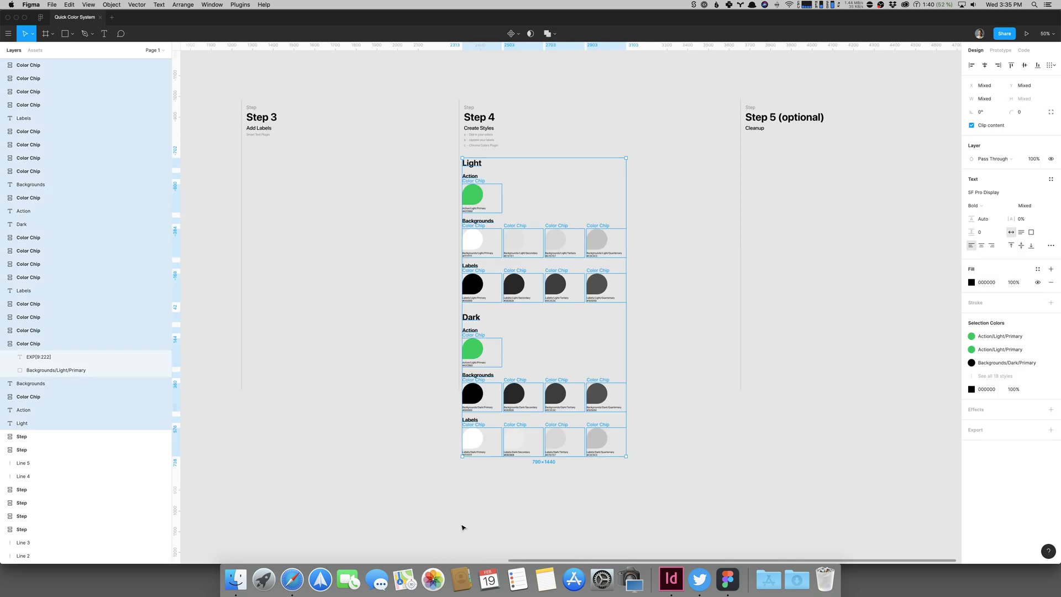
{"action": "key", "text": "Delete"}
Delete all the local color styles from the file.
{"action": "left_click", "coordinate": [1052, 171]}
{"action": "right_click", "coordinate": [1012, 175]}
{"action": "left_click", "coordinate": [1013, 194]}
{"action": "right_click", "coordinate": [1013, 175]}
{"action": "left_click", "coordinate": [1019, 188]}
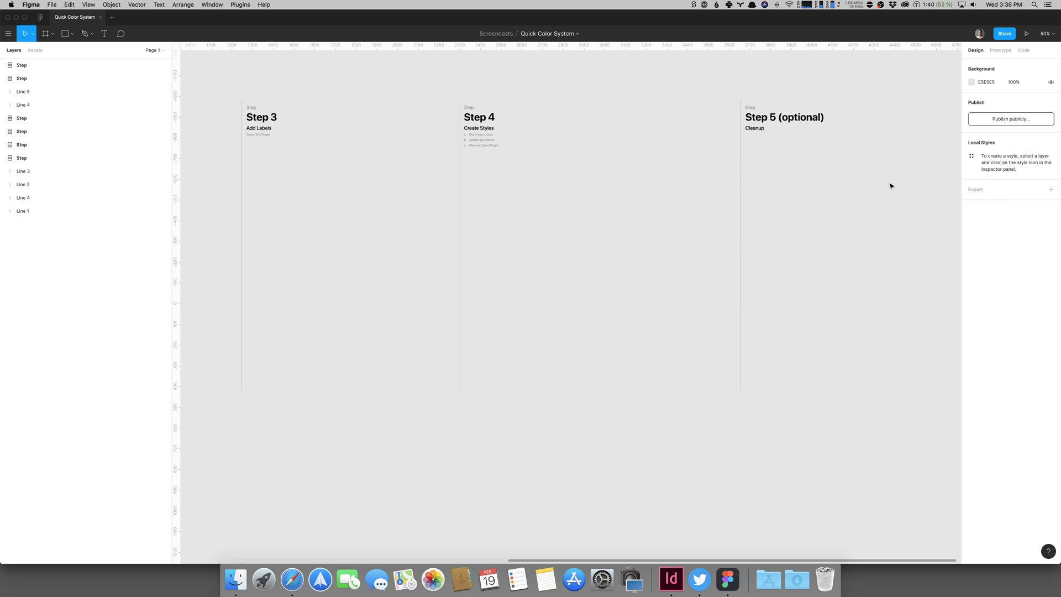
Search the Figma Community for Chroma and open the Chroma Colors plugin page.
{"action": "scroll", "coordinate": [593, 214], "scroll_direction": "left", "scroll_amount": 4}
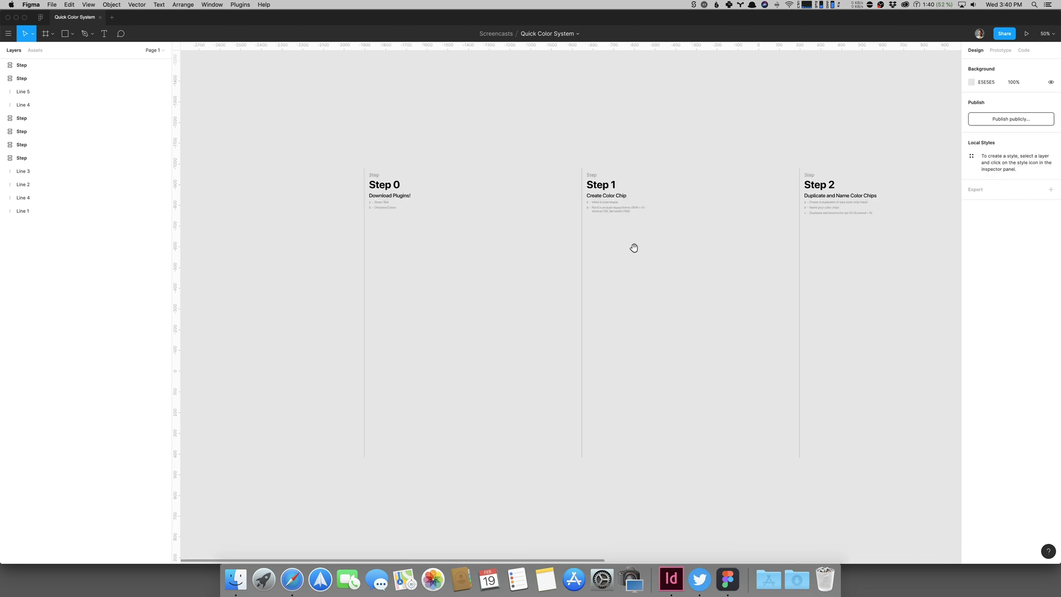
{"action": "scroll", "coordinate": [634, 247], "scroll_direction": "right", "scroll_amount": 4}
{"action": "scroll", "coordinate": [582, 243], "scroll_direction": "left", "scroll_amount": 5}
{"action": "left_click_drag", "start_coordinate": [319, 126], "coordinate": [548, 460]}
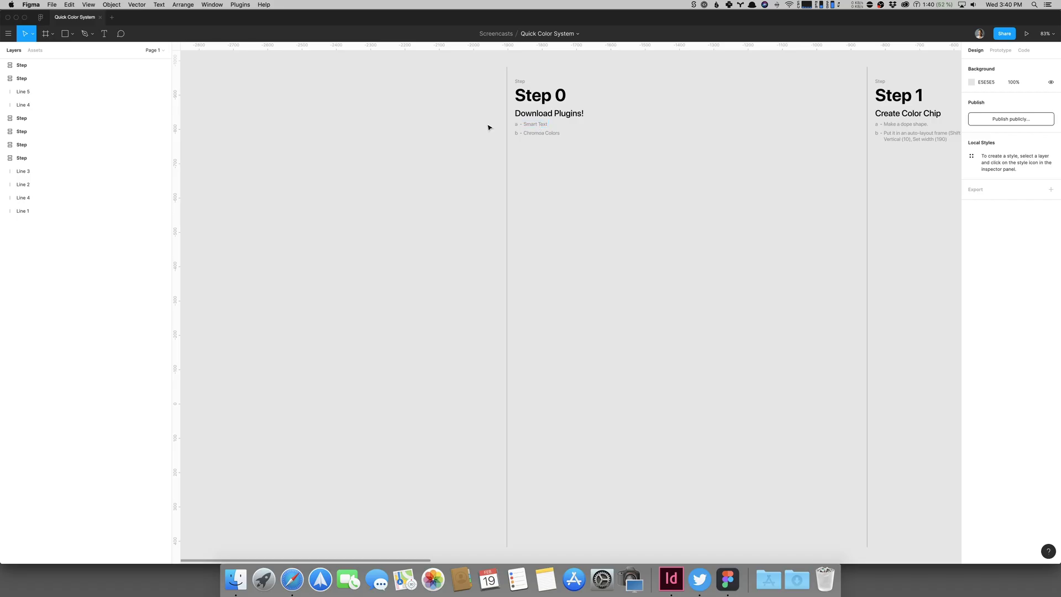
{"action": "left_click", "coordinate": [41, 19]}
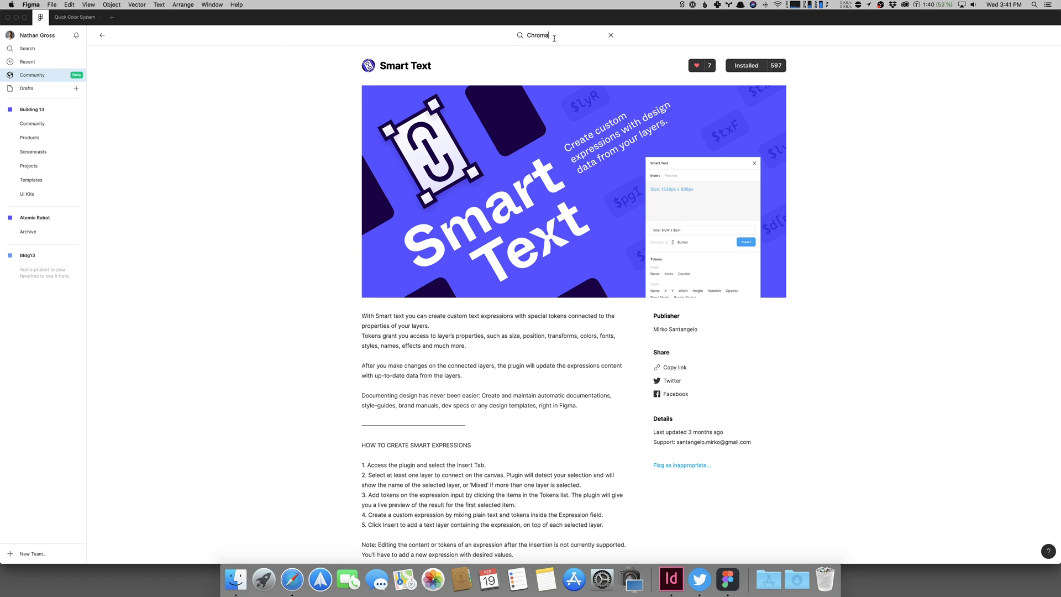
{"action": "key", "text": "Return"}
{"action": "left_click", "coordinate": [714, 120]}
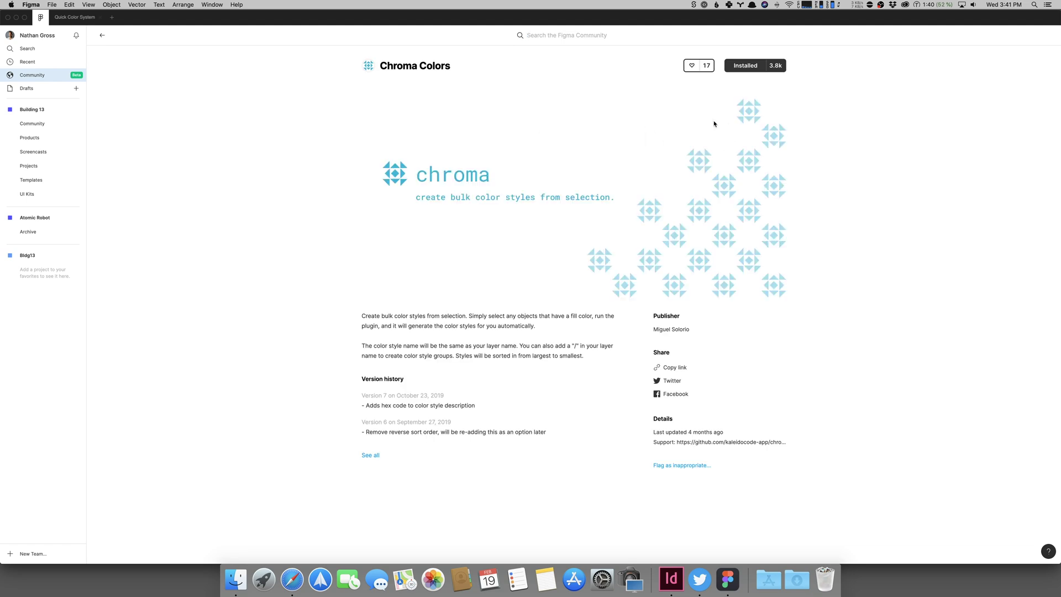
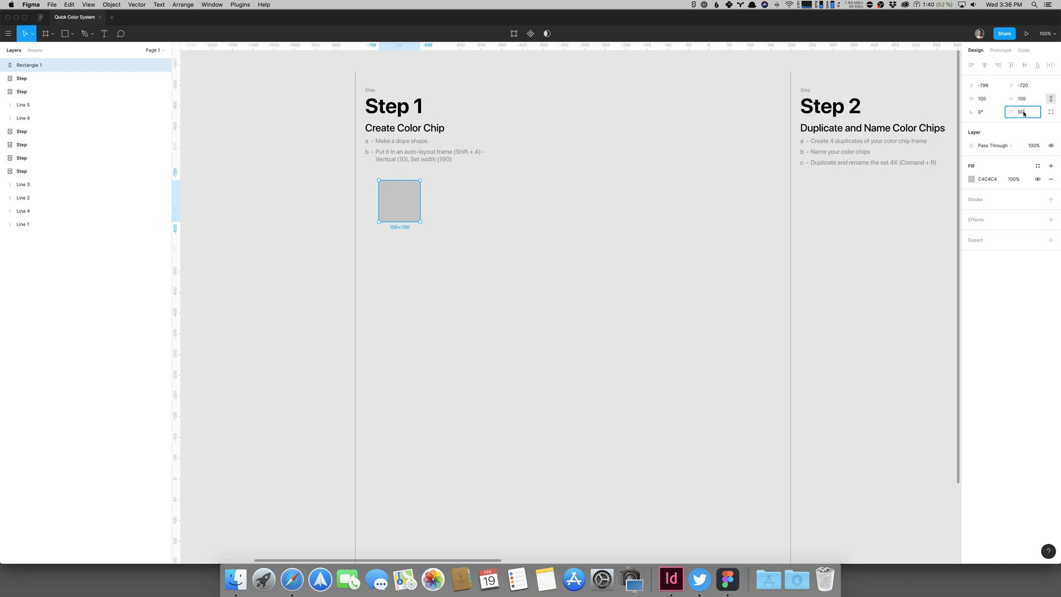
Square off only the bottom-left corner of the rounded shape under Step 1 to form a teardrop chip.
{"action": "double_click", "coordinate": [385, 201]}
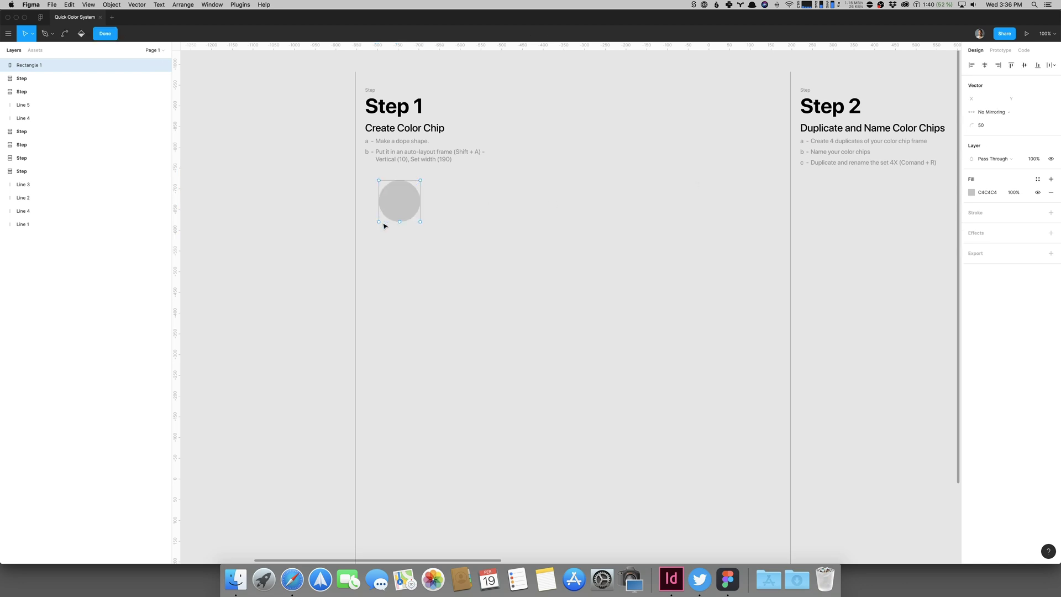
{"action": "left_click", "coordinate": [379, 221]}
{"action": "left_click_drag", "start_coordinate": [972, 125], "coordinate": [944, 125]}
{"action": "left_click", "coordinate": [709, 242]}
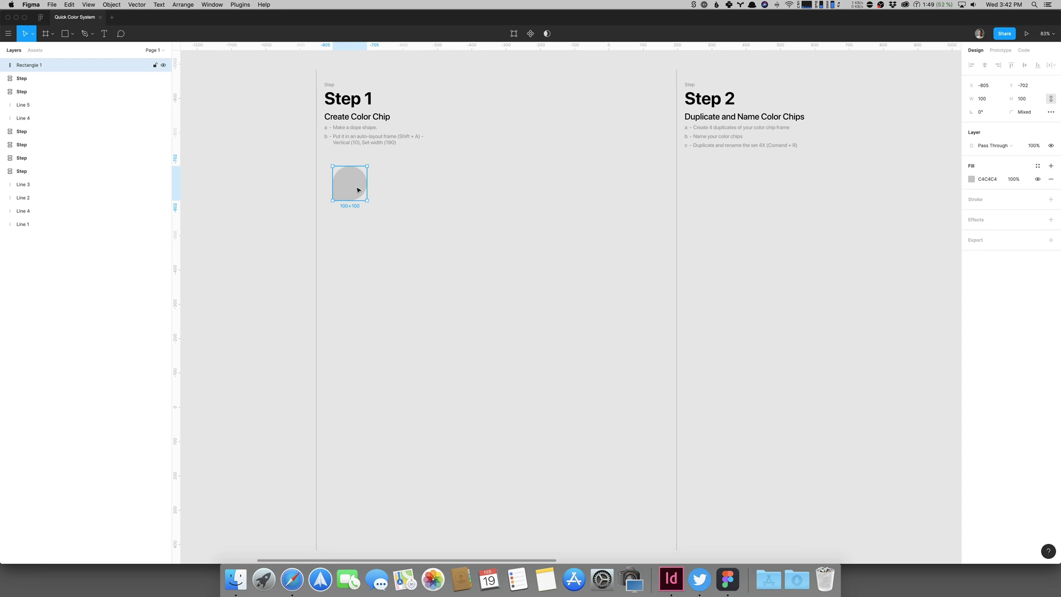
Wrap the chip shape in an auto layout frame with 0 horizontal and vertical padding and a vertical direction.
{"action": "key", "text": "shift+a"}
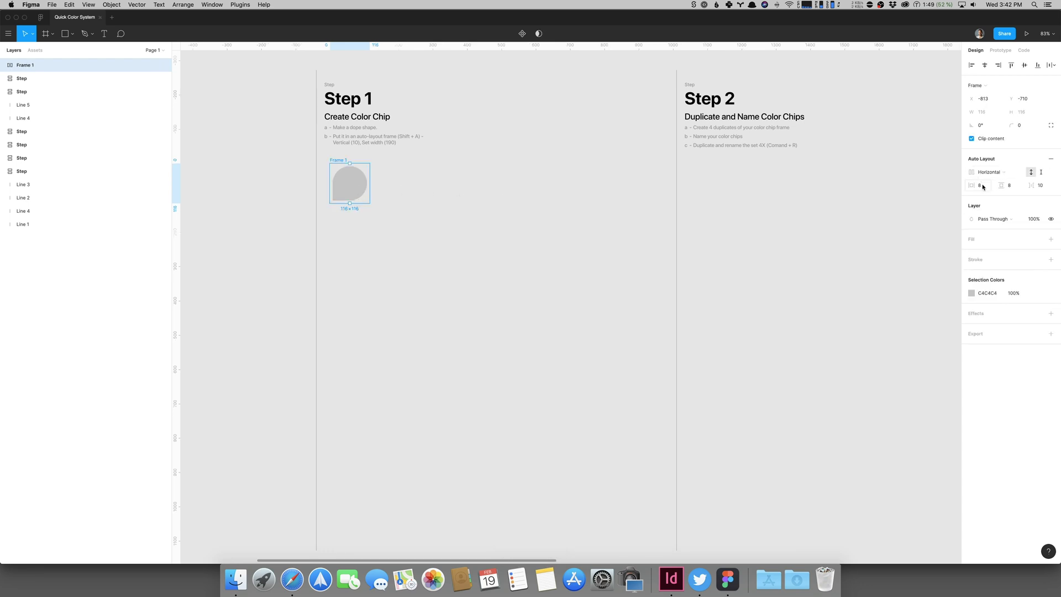
{"action": "left_click", "coordinate": [982, 186]}
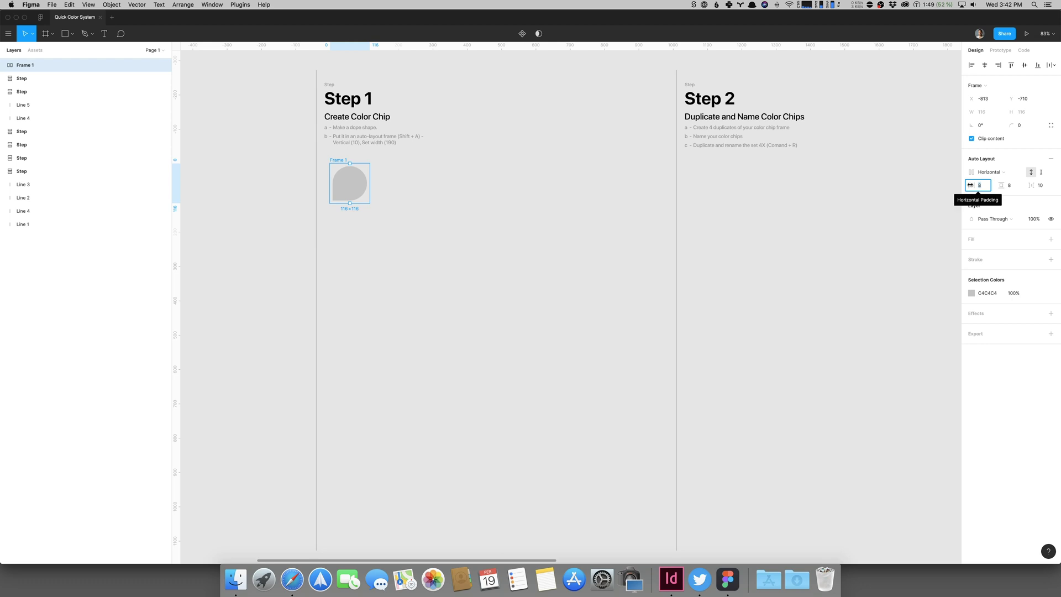
{"action": "type", "text": "0"}
{"action": "key", "text": "Tab"}
{"action": "key", "text": "Tab"}
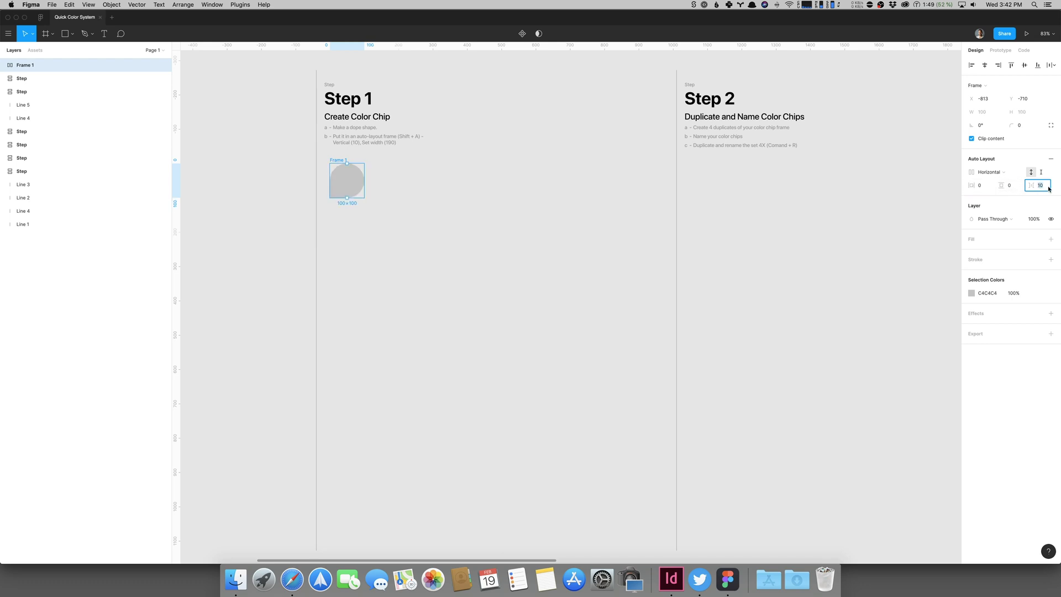
{"action": "left_click", "coordinate": [1004, 172]}
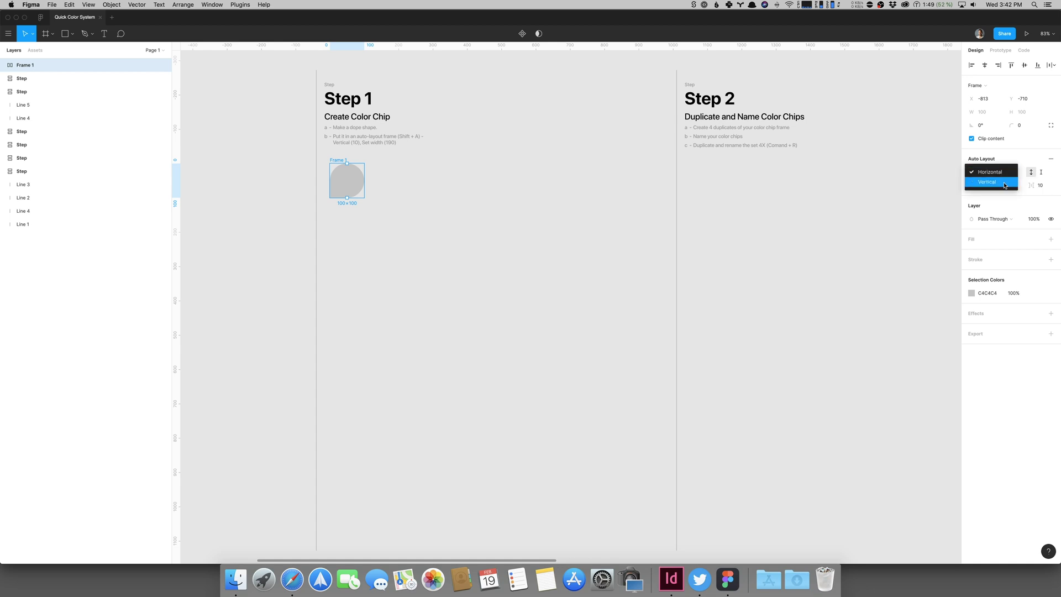
{"action": "left_click", "coordinate": [1005, 182]}
Give the auto layout frame a fixed width of 190 and left-align the chip shape inside it.
{"action": "left_click", "coordinate": [1041, 174]}
{"action": "left_click", "coordinate": [982, 113]}
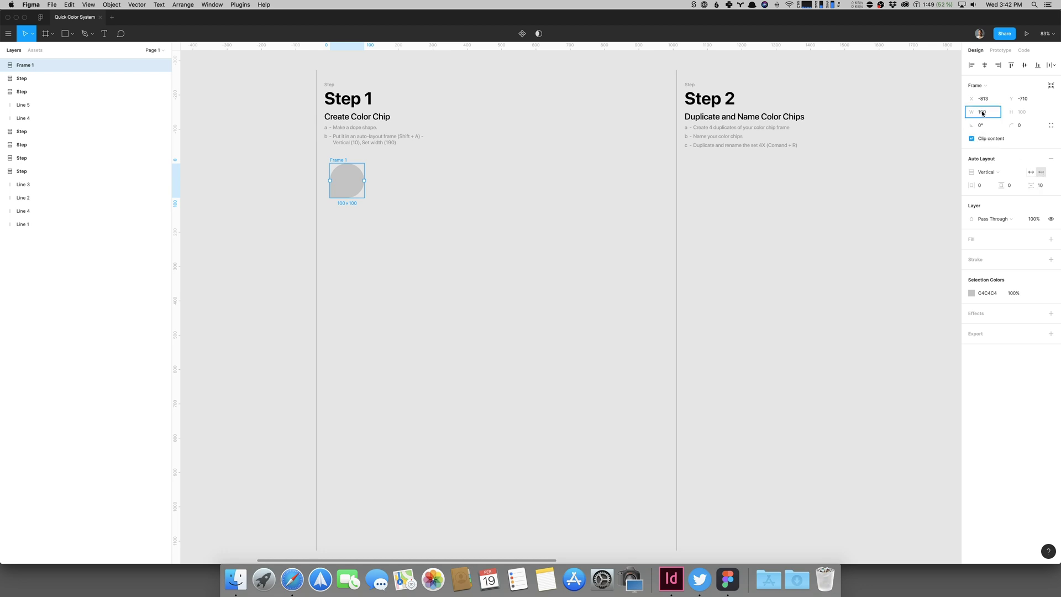
{"action": "type", "text": "190"}
{"action": "key", "text": "Return"}
{"action": "left_click", "coordinate": [362, 183]}
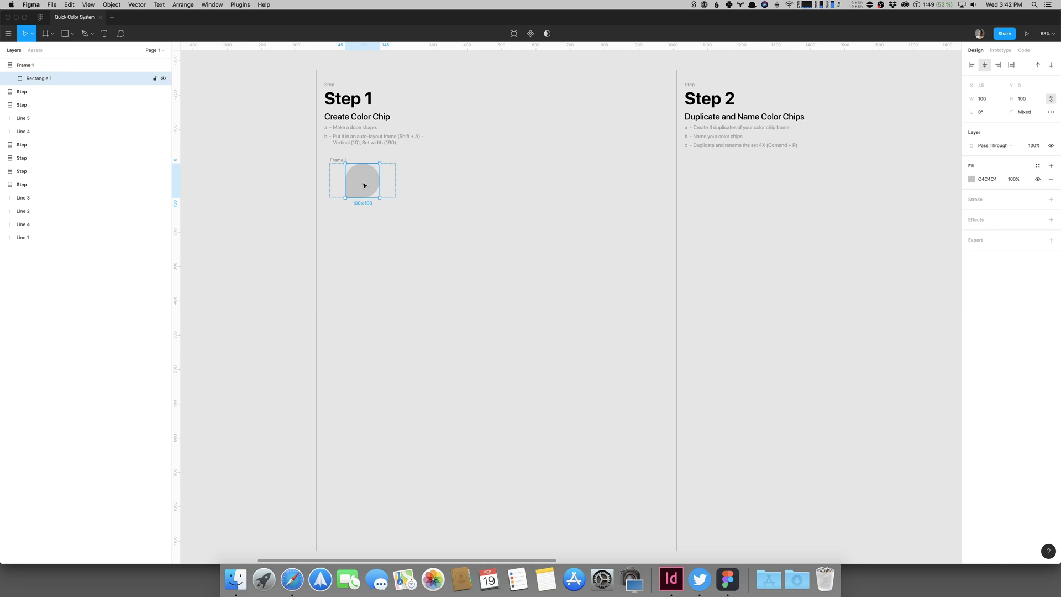
{"action": "left_click", "coordinate": [971, 66]}
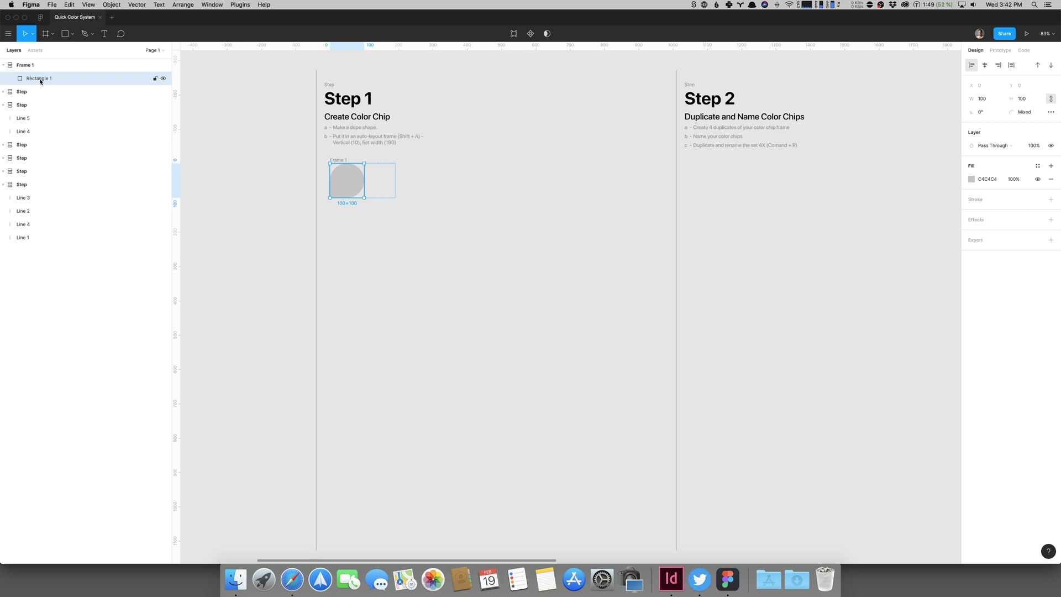
Rename the auto layout frame to Color Style.
{"action": "left_click", "coordinate": [29, 65]}
{"action": "double_click", "coordinate": [29, 65]}
{"action": "type", "text": "Color Style"}
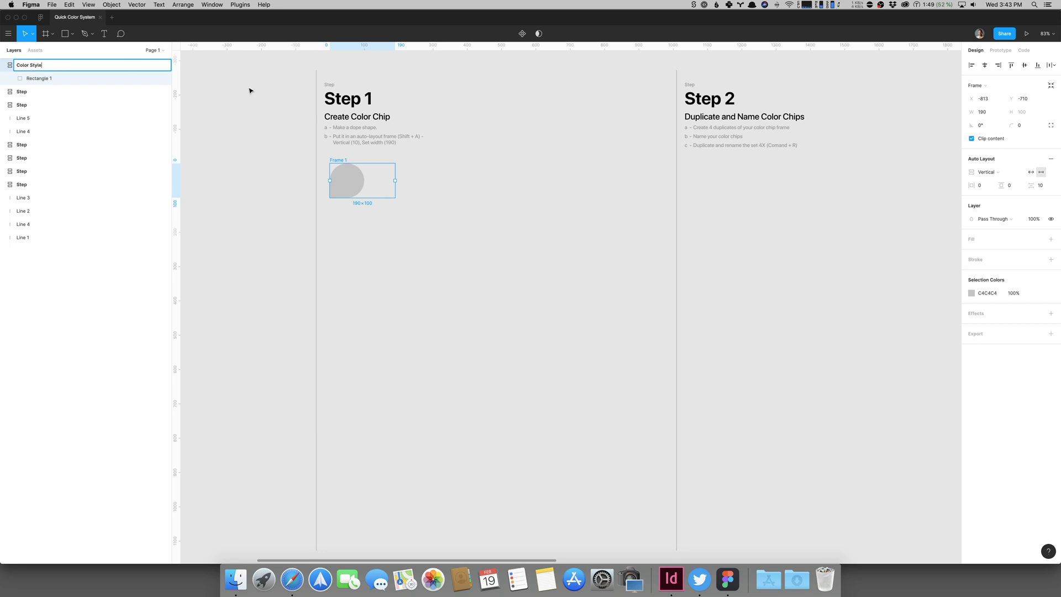
{"action": "key", "text": "Return"}
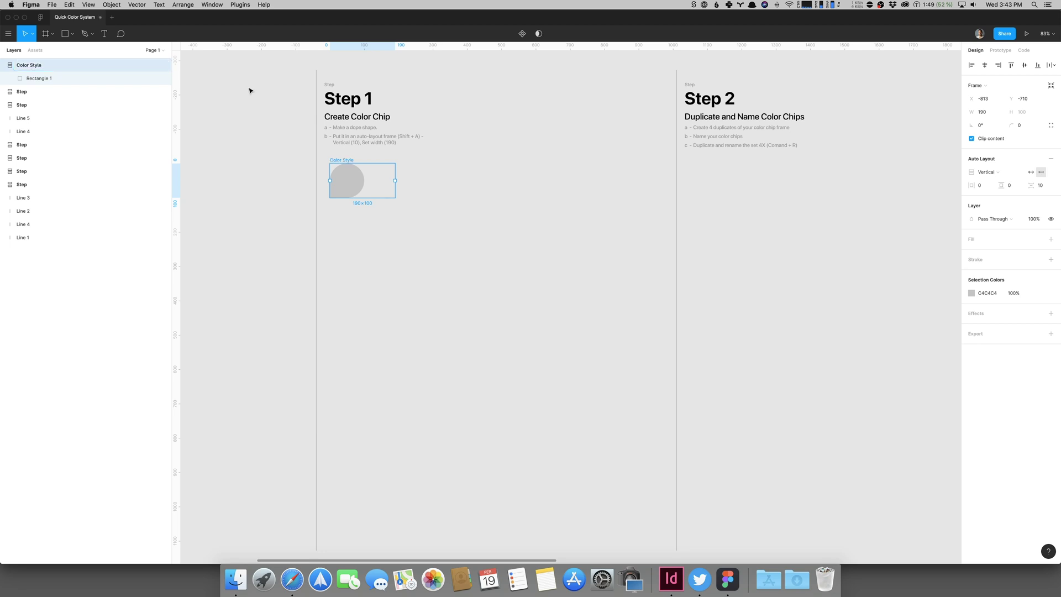
Move the chip frame from the Step 1 column to below the Step 2 instructions.
{"action": "left_click", "coordinate": [316, 117]}
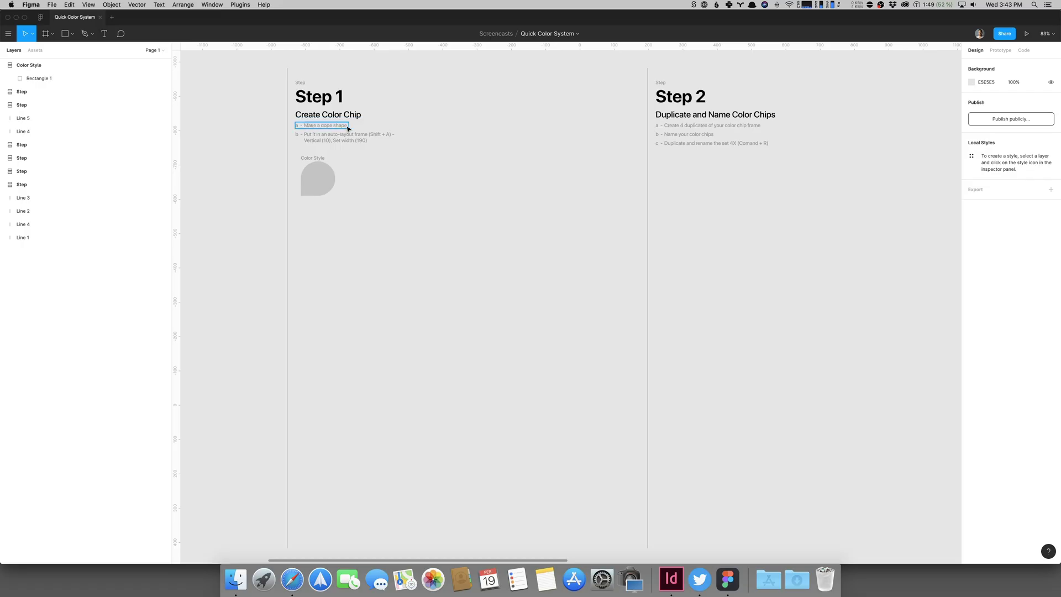
{"action": "left_click_drag", "start_coordinate": [314, 160], "coordinate": [684, 168]}
{"action": "scroll", "coordinate": [553, 161], "scroll_direction": "right", "scroll_amount": 5}
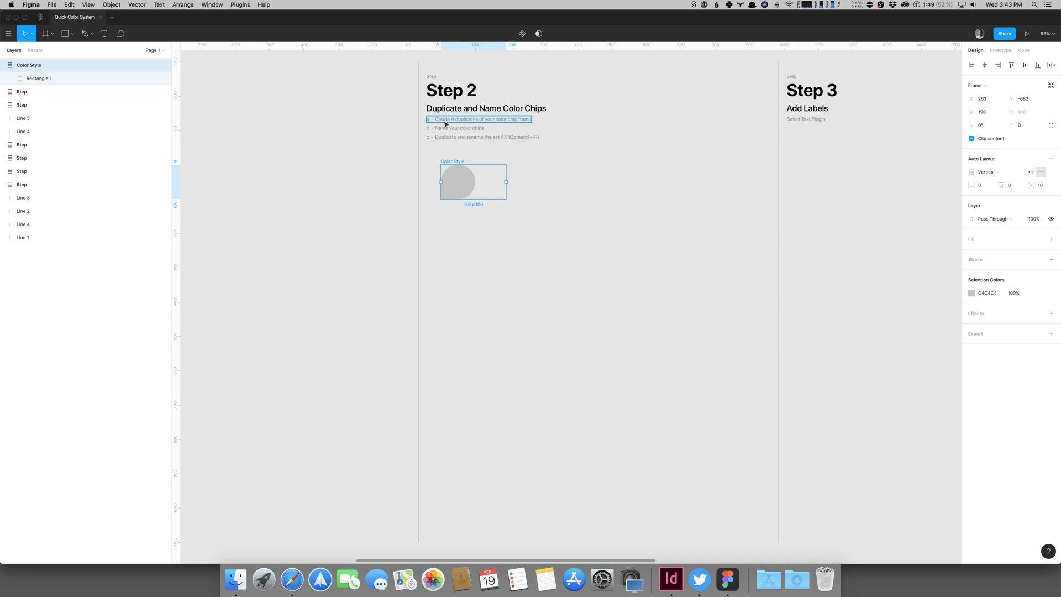
Rename the chip frame to Color Chip.
{"action": "key", "text": "super+r"}
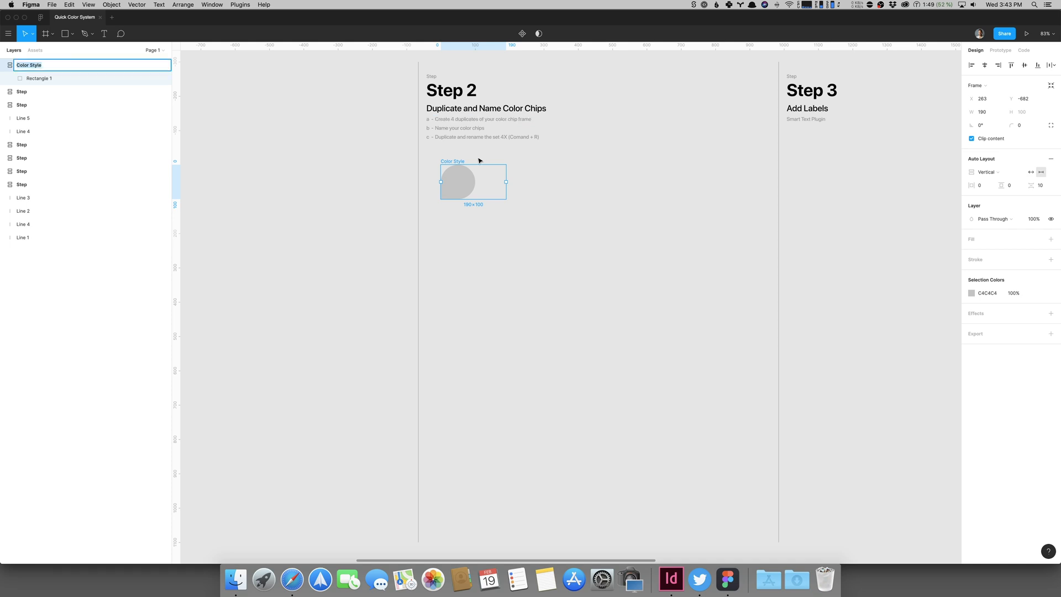
{"action": "type", "text": "Color Chip"}
{"action": "key", "text": "Return"}
Rename the rectangle inside the Color Chip frame to Primary.
{"action": "left_click", "coordinate": [457, 181]}
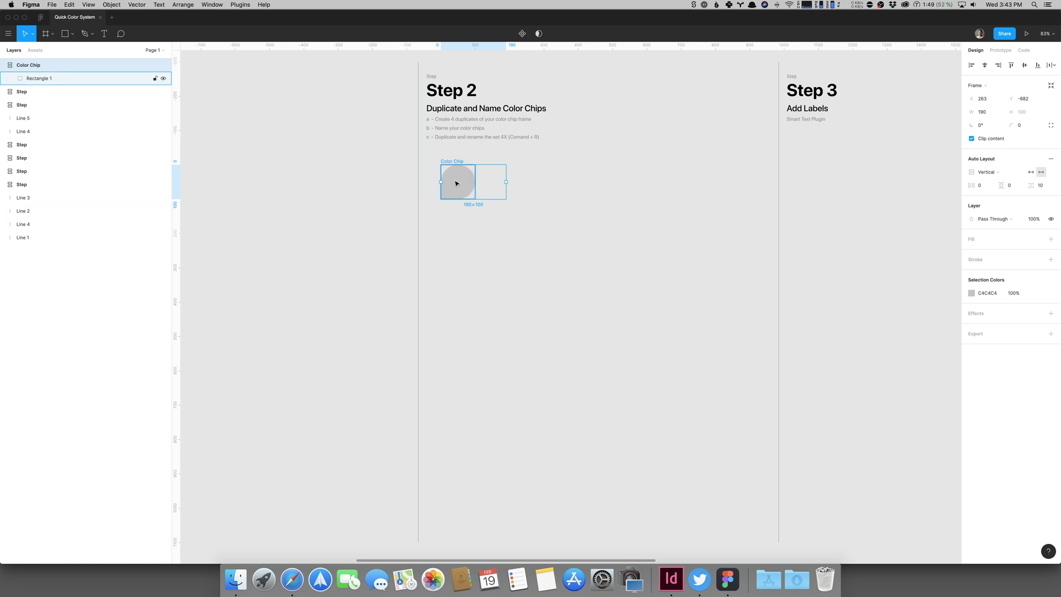
{"action": "key", "text": "super+r"}
{"action": "key", "text": "Escape"}
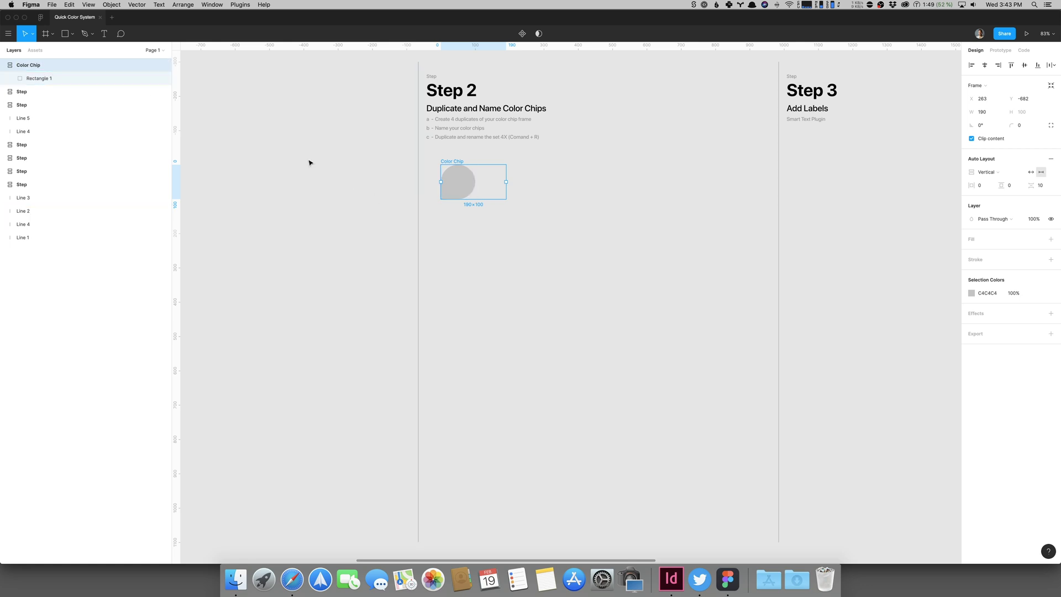
{"action": "left_click", "coordinate": [40, 79]}
{"action": "double_click", "coordinate": [41, 79]}
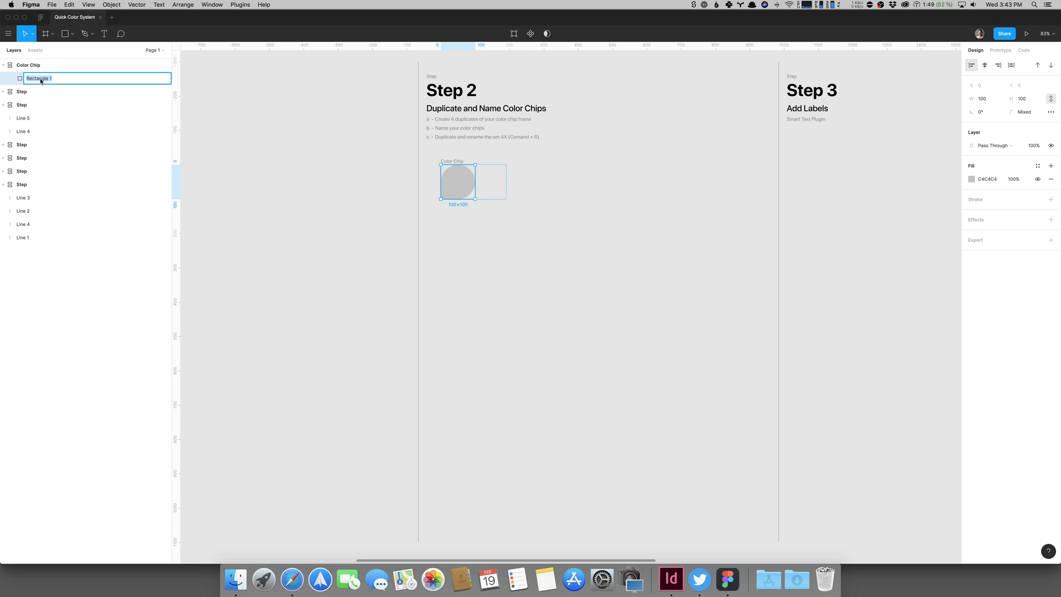
{"action": "type", "text": "Primary"}
{"action": "key", "text": "Return"}
Duplicate the Color Chip frame three times to build an evenly spaced row of four chips.
{"action": "left_click_drag", "start_coordinate": [450, 166], "coordinate": [514, 166]}
{"action": "key", "text": "super+d"}
{"action": "key", "text": "super+d"}
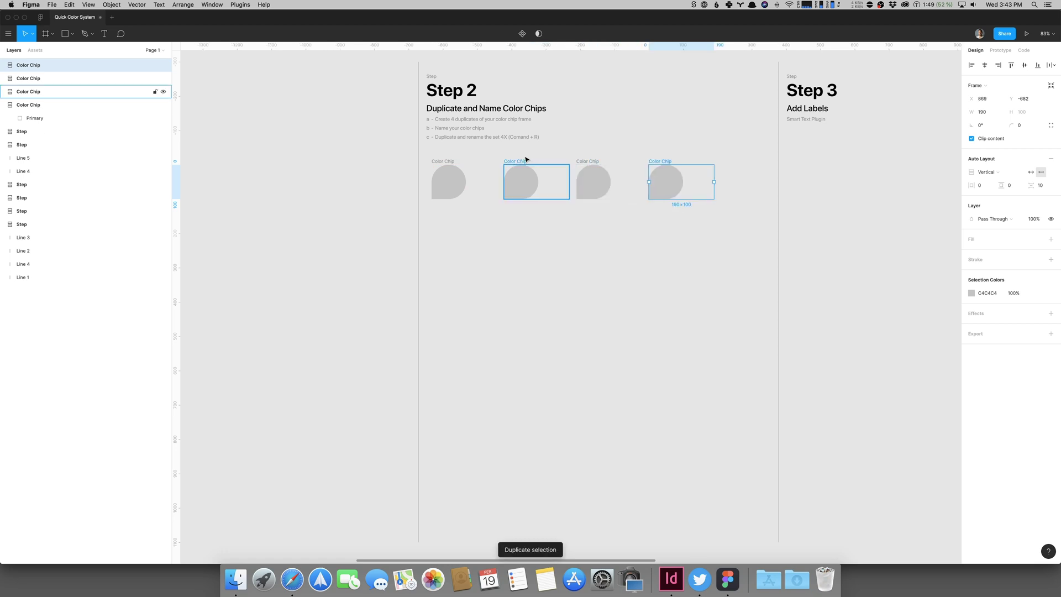
Rename the shapes inside the second, third and fourth chips to Secondary, Tertiary and Quarternary.
{"action": "left_click", "coordinate": [525, 183]}
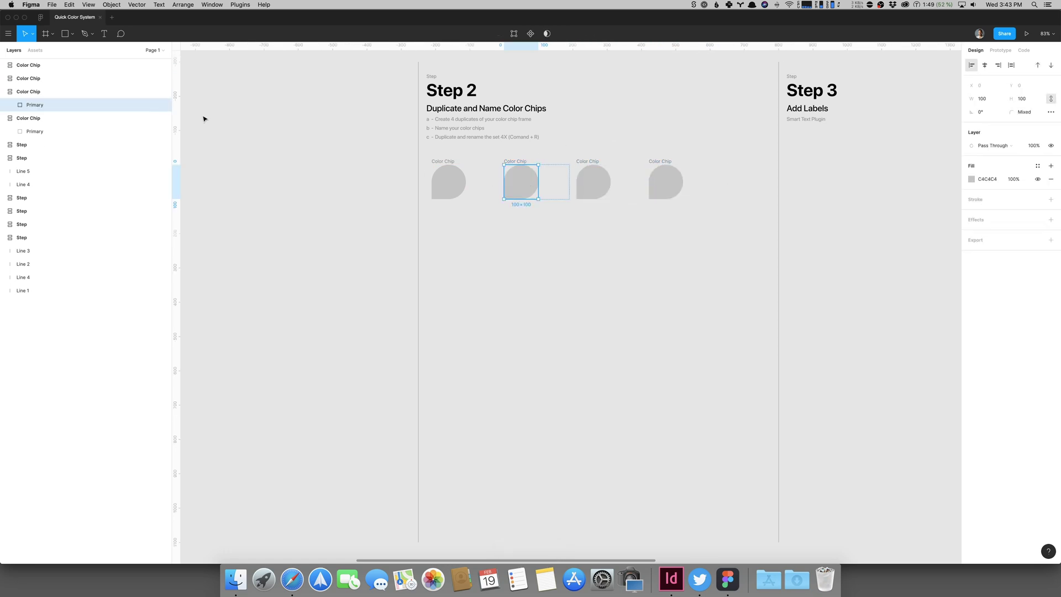
{"action": "key", "text": "super+r"}
{"action": "type", "text": "Secondary"}
{"action": "key", "text": "Tab"}
{"action": "type", "text": "Tertiary"}
{"action": "key", "text": "Return"}
{"action": "left_click", "coordinate": [669, 176]}
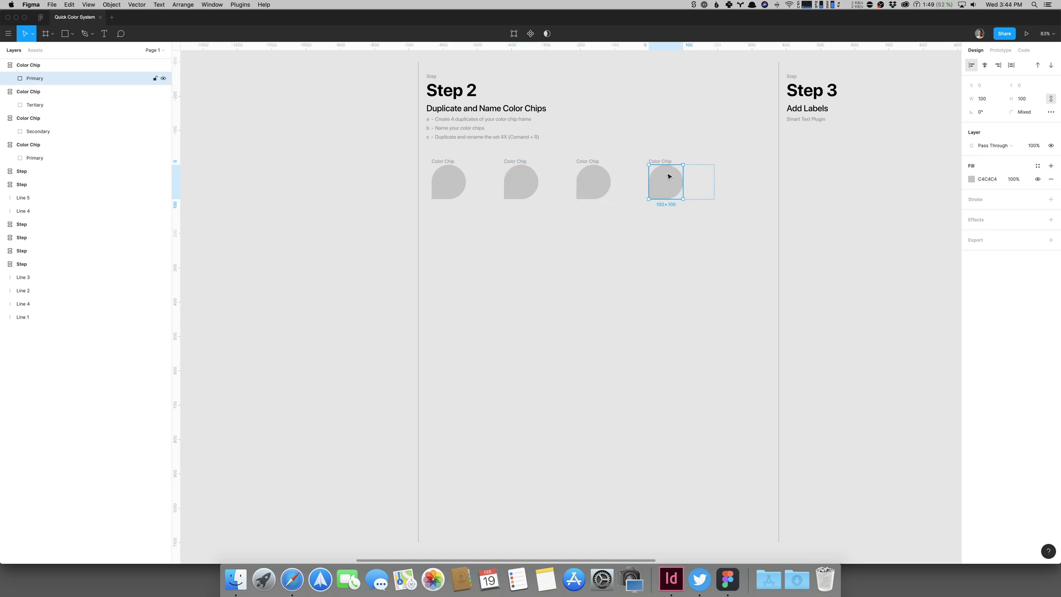
{"action": "key", "text": "super+r"}
{"action": "type", "text": "Q"}
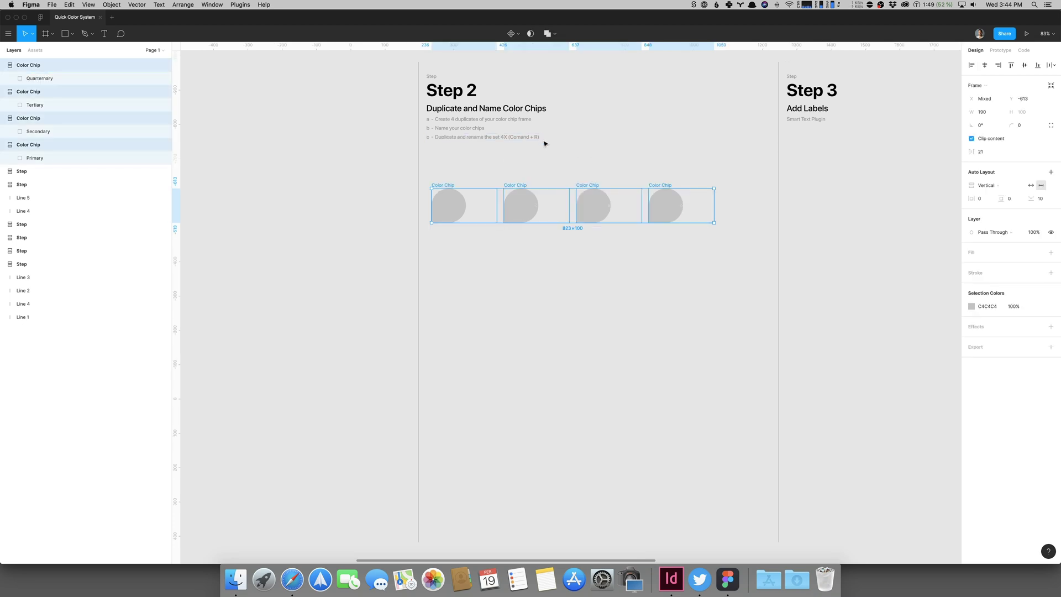
Add a text heading reading Backgrounds above the first color chip.
{"action": "left_click", "coordinate": [443, 174]}
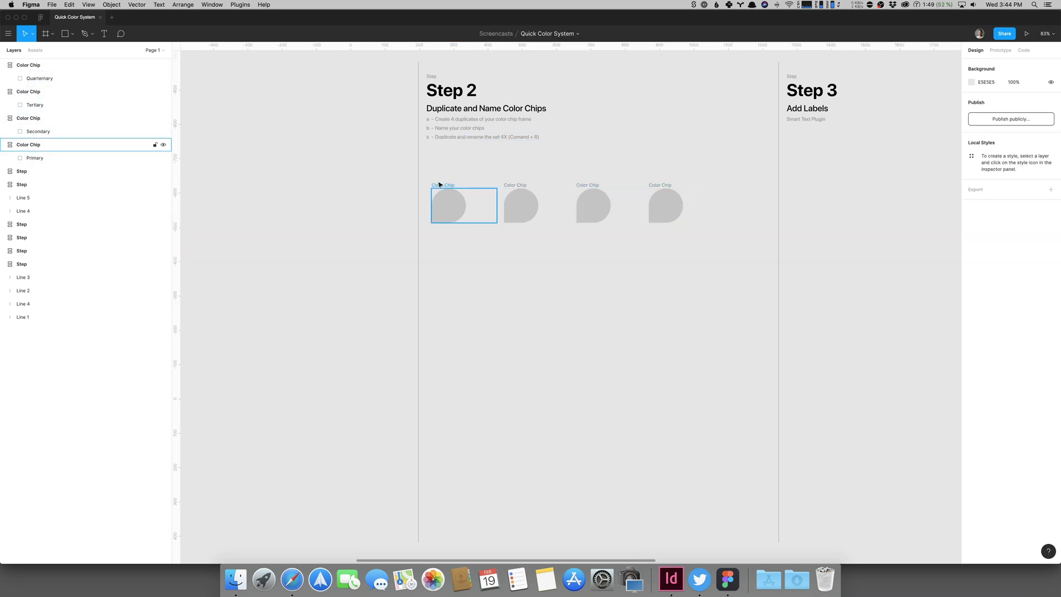
{"action": "key", "text": "t"}
{"action": "left_click", "coordinate": [434, 167]}
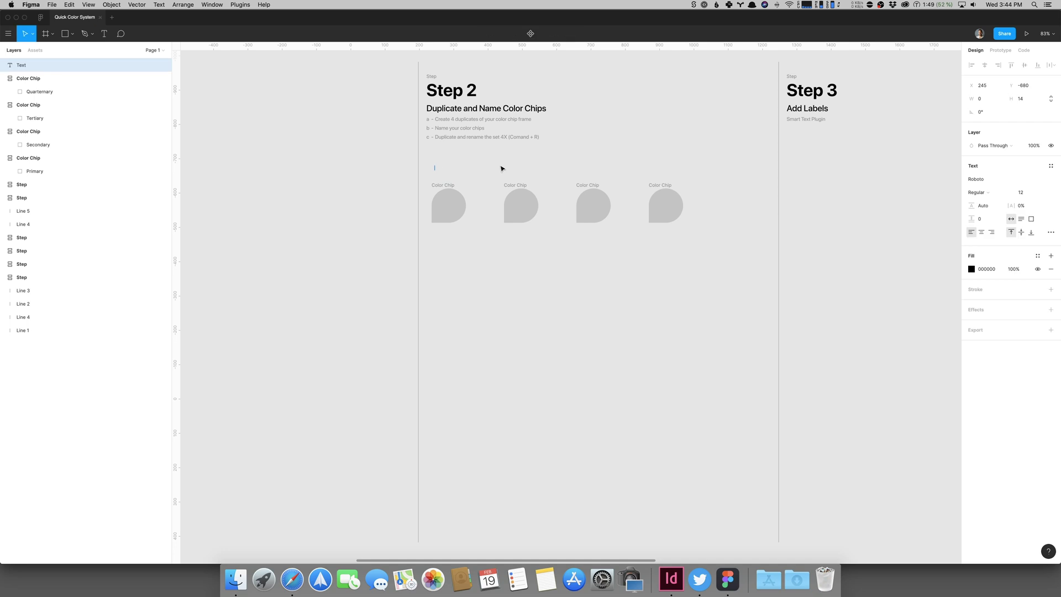
{"action": "type", "text": "Backgrounds"}
{"action": "key", "text": "Escape"}
Set the Backgrounds heading to font size 25 and Bold weight.
{"action": "left_click", "coordinate": [1032, 192]}
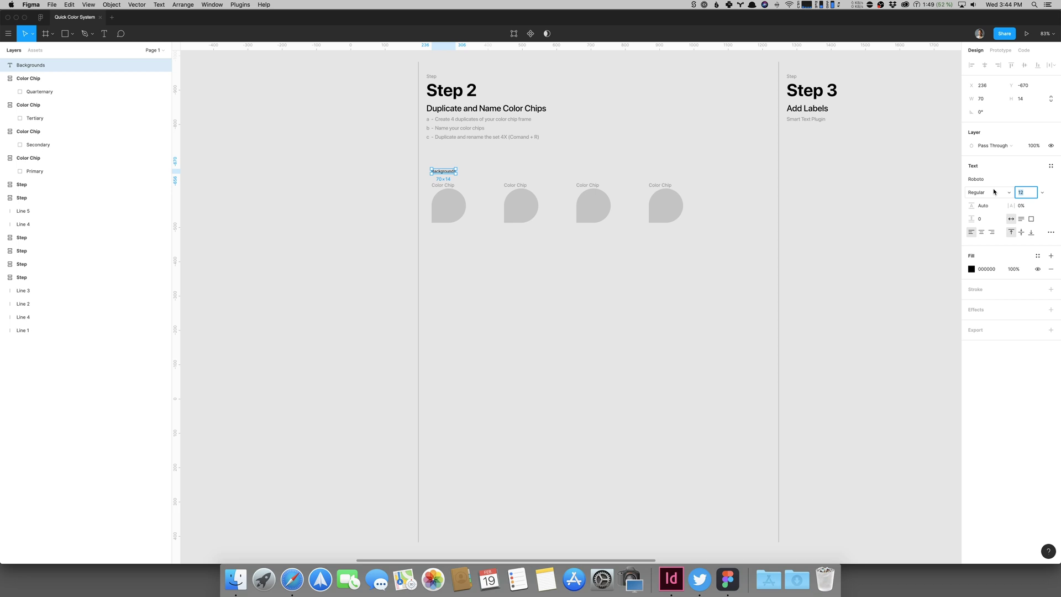
{"action": "key", "text": "Return"}
{"action": "key", "text": "shift+Up"}
{"action": "left_click", "coordinate": [976, 192]}
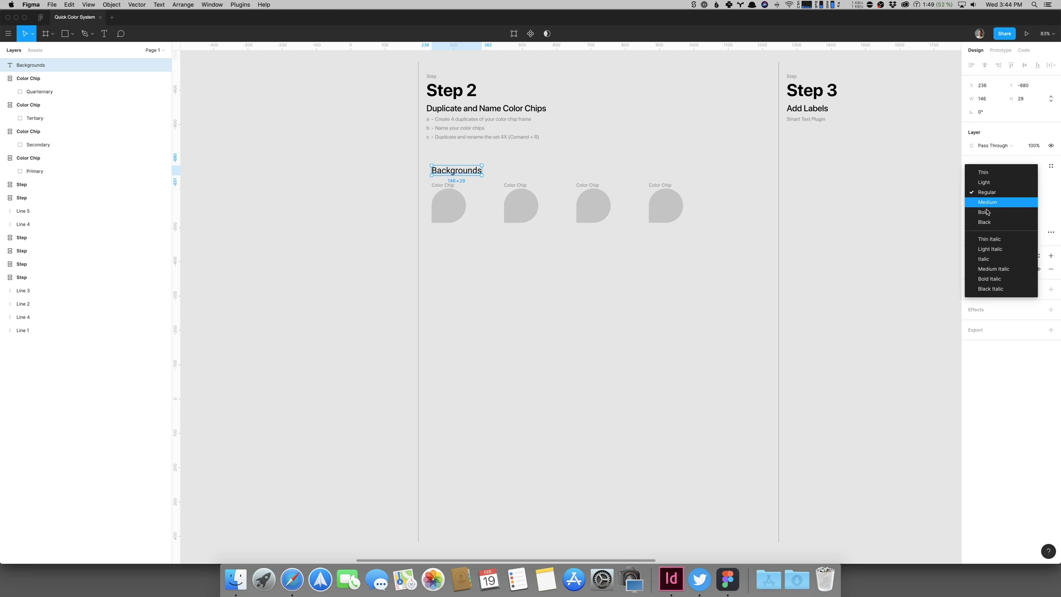
{"action": "left_click", "coordinate": [989, 211]}
{"action": "key", "text": "Escape"}
Move the Backgrounds heading and chips down, and place a copy of the heading above them reading Light Mode.
{"action": "left_click_drag", "start_coordinate": [429, 165], "coordinate": [751, 291]}
{"action": "left_click_drag", "start_coordinate": [666, 201], "coordinate": [668, 223]}
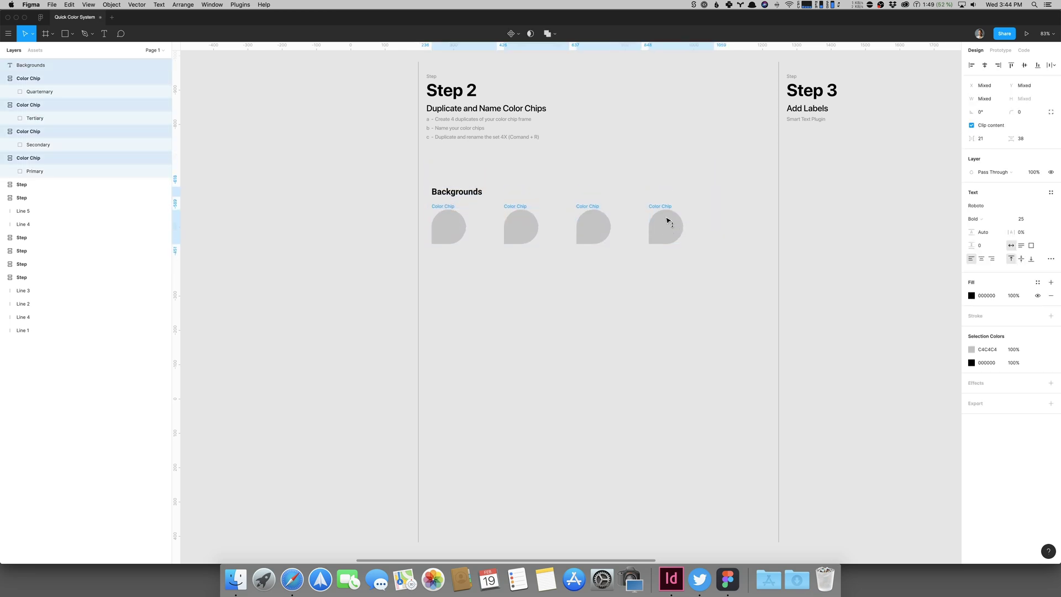
{"action": "left_click", "coordinate": [516, 187]}
{"action": "left_click", "coordinate": [457, 189]}
{"action": "left_click_drag", "start_coordinate": [456, 189], "coordinate": [453, 169]}
{"action": "double_click", "coordinate": [453, 169]}
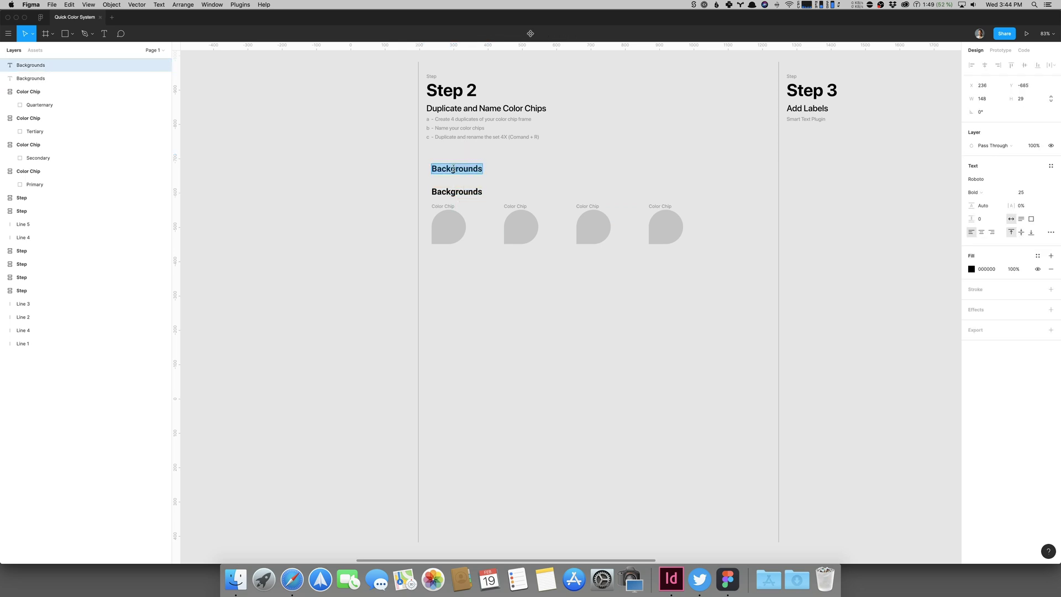
{"action": "type", "text": "Light Mode"}
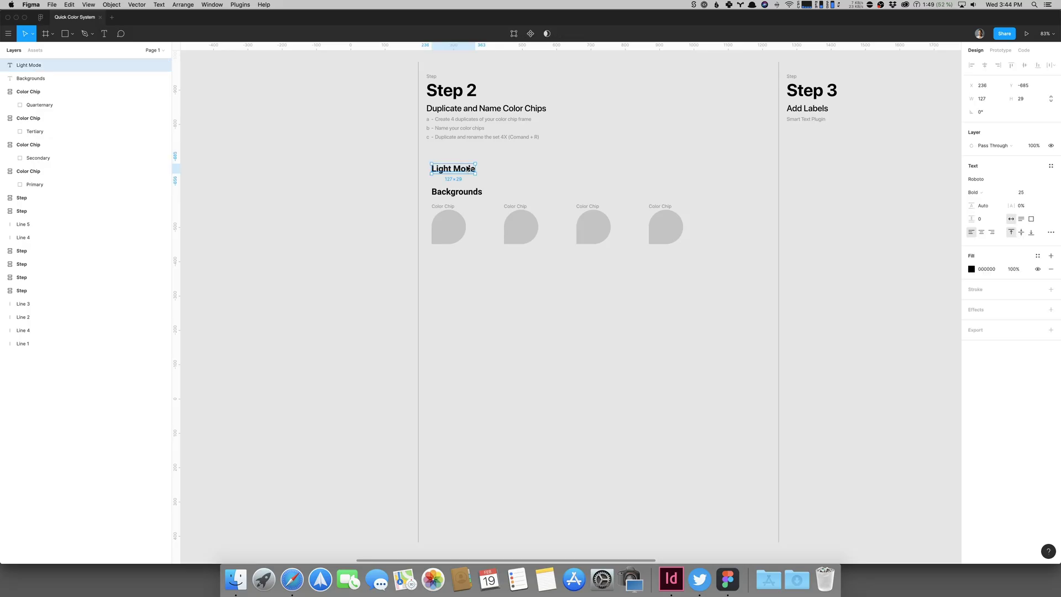
{"action": "key", "text": "Escape"}
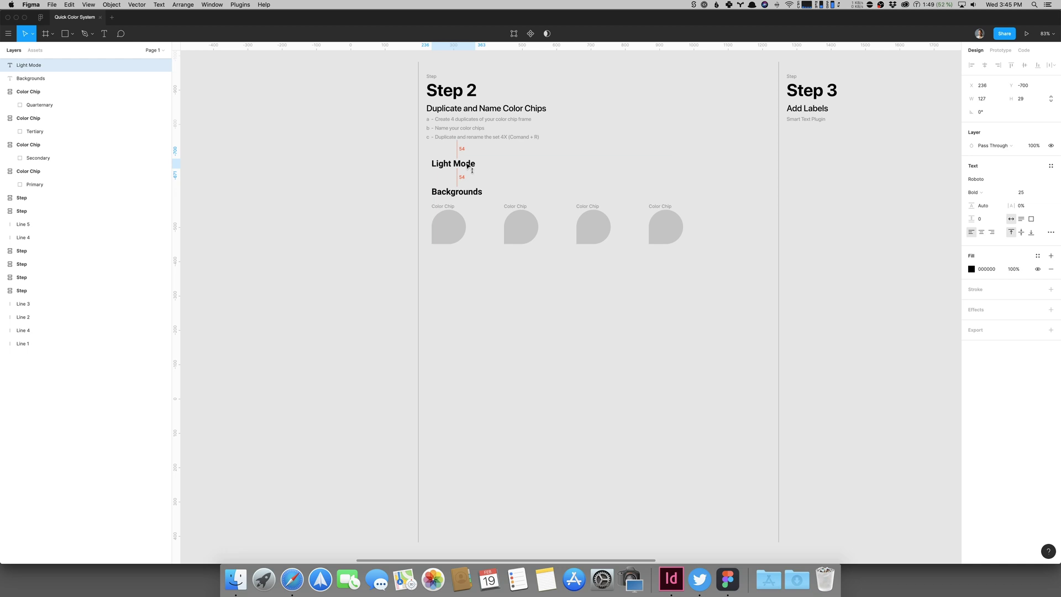
Duplicate the Backgrounds heading with its four chips directly below and change the copied heading to Labels.
{"action": "left_click_drag", "start_coordinate": [425, 178], "coordinate": [741, 289]}
{"action": "left_click_drag", "start_coordinate": [446, 195], "coordinate": [741, 376]}
{"action": "double_click", "coordinate": [446, 276]}
{"action": "type", "text": "Labels"}
{"action": "key", "text": "Escape"}
Duplicate the Labels heading and its first chip shape below that row and change the copied heading to Action.
{"action": "left_click_drag", "start_coordinate": [424, 263], "coordinate": [494, 353]}
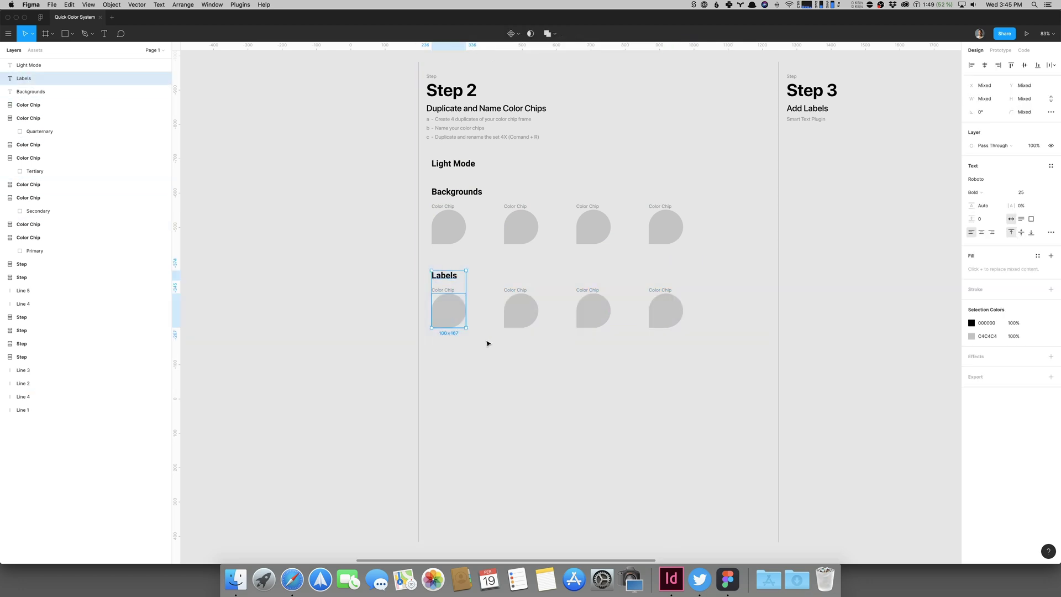
{"action": "left_click_drag", "start_coordinate": [448, 278], "coordinate": [452, 357]}
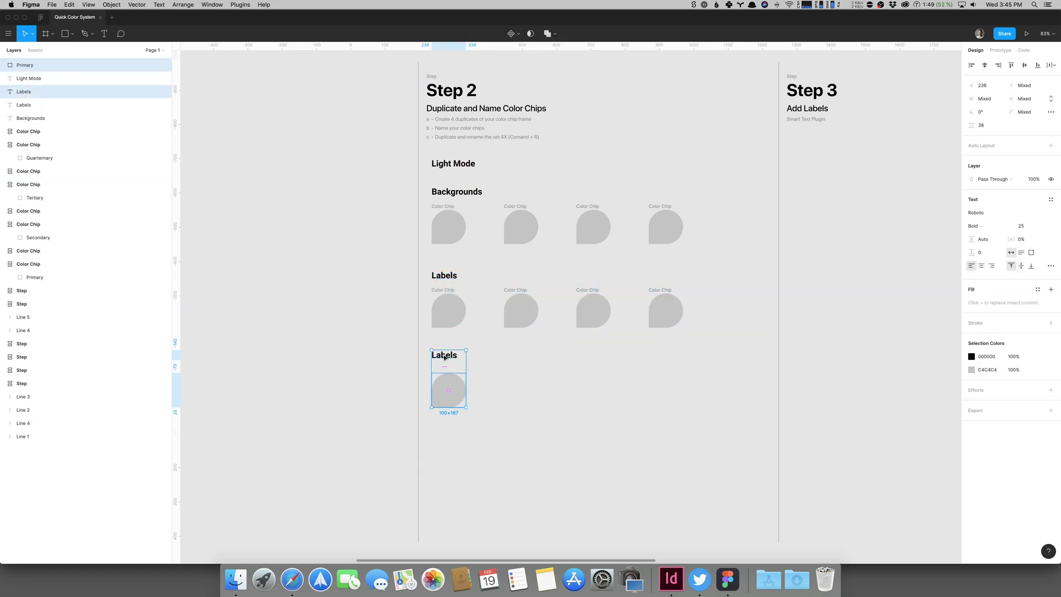
{"action": "double_click", "coordinate": [445, 357]}
{"action": "type", "text": "Action"}
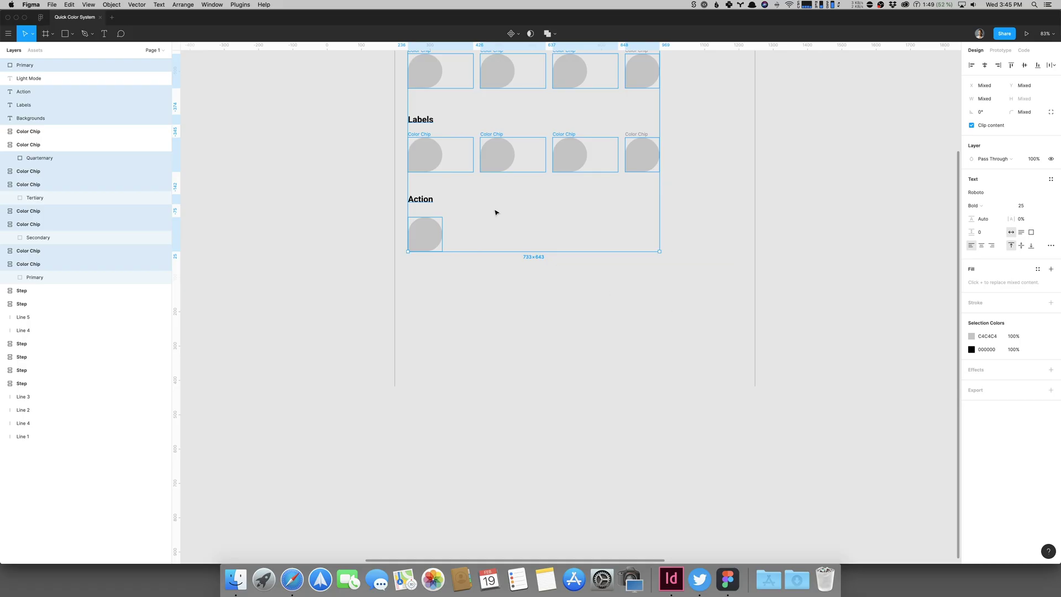
Duplicate the whole Light Mode set, with all headings and chips, directly below the original.
{"action": "scroll", "coordinate": [495, 213], "scroll_direction": "up", "scroll_amount": 3}
{"action": "left_click_drag", "start_coordinate": [423, 143], "coordinate": [668, 396]}
{"action": "scroll", "coordinate": [518, 234], "scroll_direction": "down", "scroll_amount": 3}
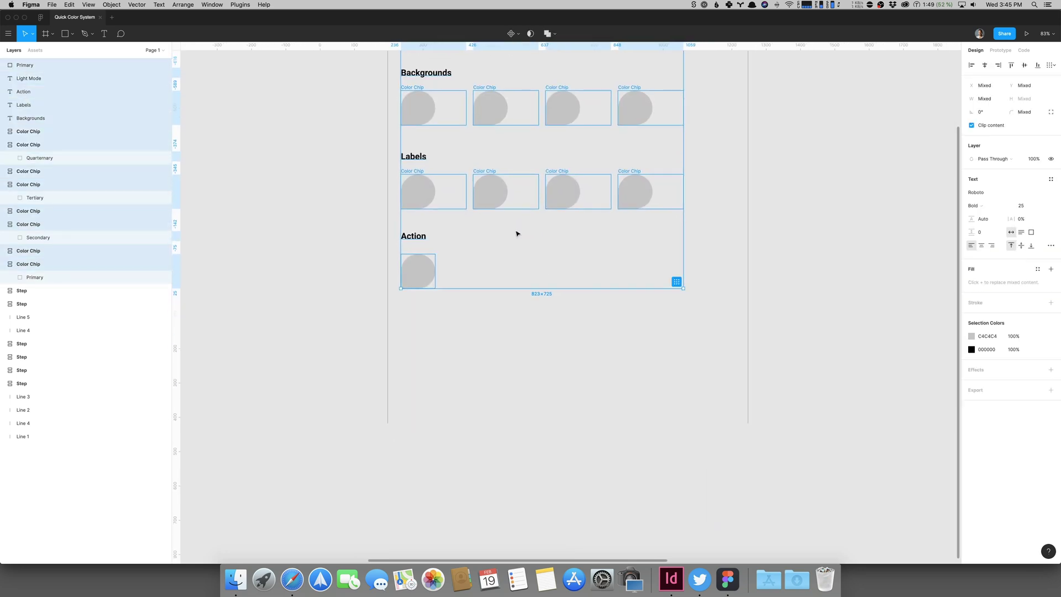
{"action": "left_click_drag", "start_coordinate": [420, 112], "coordinate": [436, 395]}
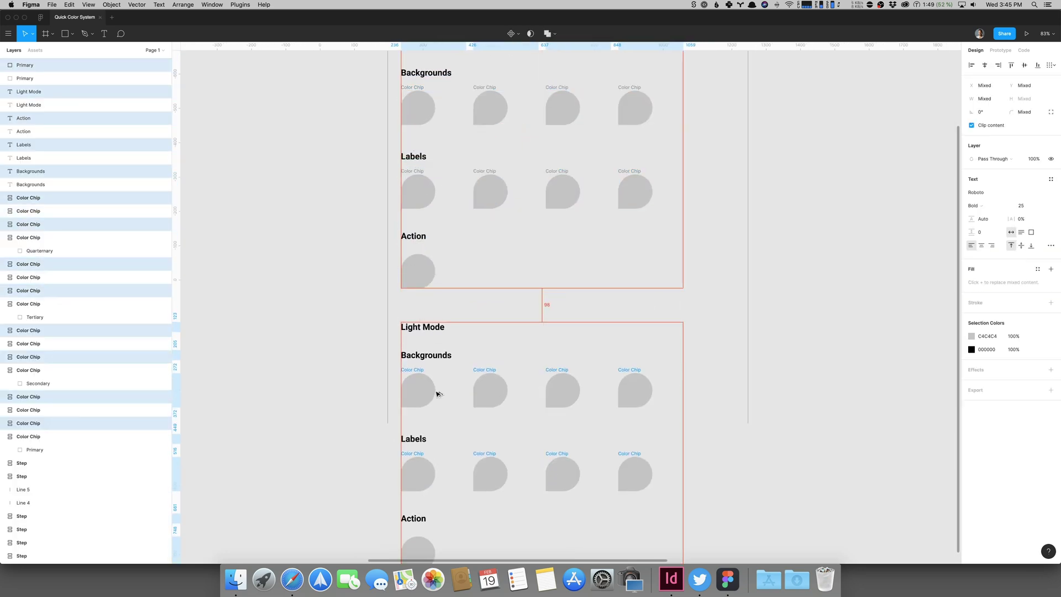
Change the heading of the duplicated set to Dark Mode.
{"action": "left_click", "coordinate": [426, 314]}
{"action": "left_click", "coordinate": [412, 327]}
{"action": "double_click", "coordinate": [413, 327]}
{"action": "double_click", "coordinate": [412, 327]}
{"action": "type", "text": "Dark"}
{"action": "key", "text": "Escape"}
{"action": "scroll", "coordinate": [528, 304], "scroll_direction": "down", "scroll_amount": 3}
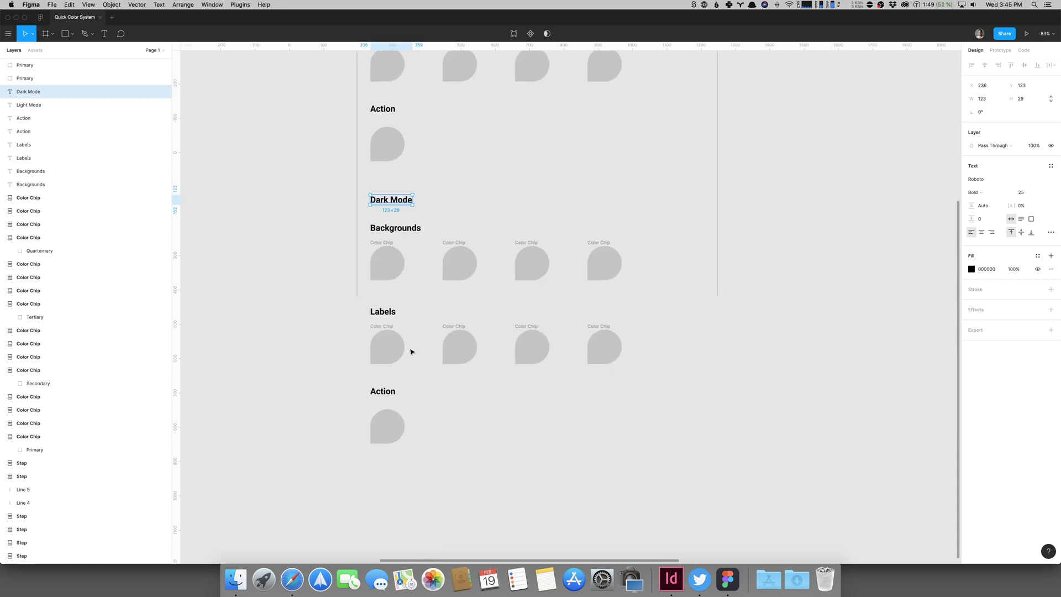
{"action": "left_click", "coordinate": [476, 194]}
Batch rename the four Light Mode Backgrounds chip shapes with the prefix Backgrounds/Light/ followed by their current names.
{"action": "scroll", "coordinate": [475, 265], "scroll_direction": "up", "scroll_amount": 3}
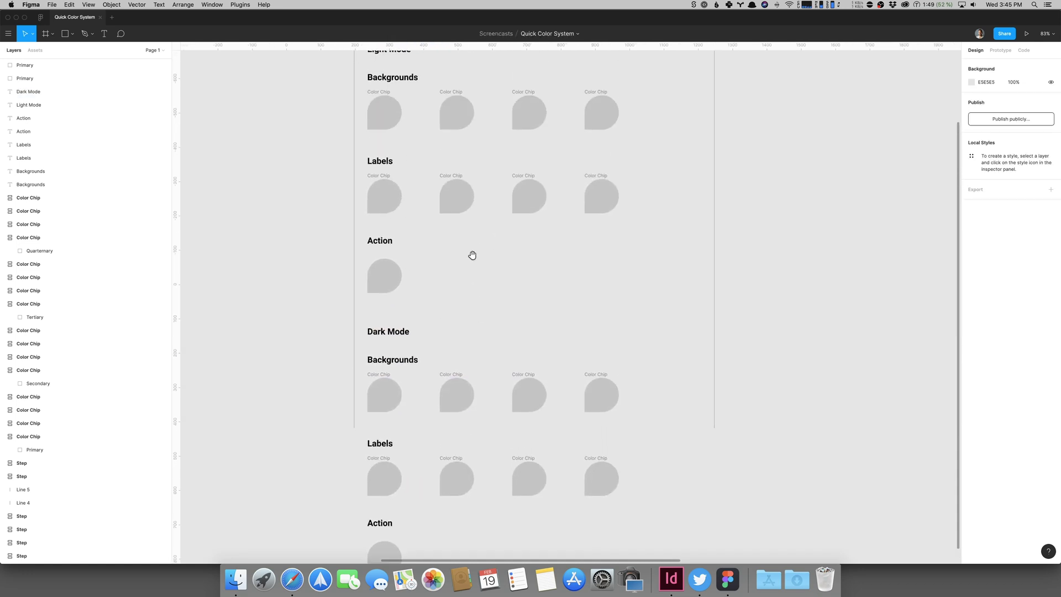
{"action": "scroll", "coordinate": [472, 255], "scroll_direction": "up", "scroll_amount": 4}
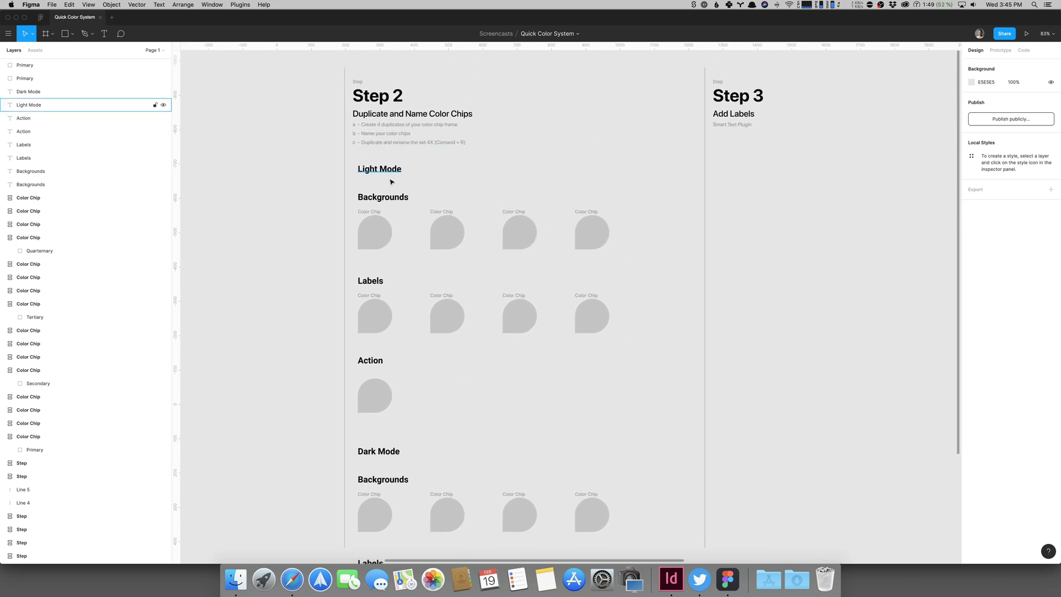
{"action": "scroll", "coordinate": [486, 149], "scroll_direction": "down", "scroll_amount": 1}
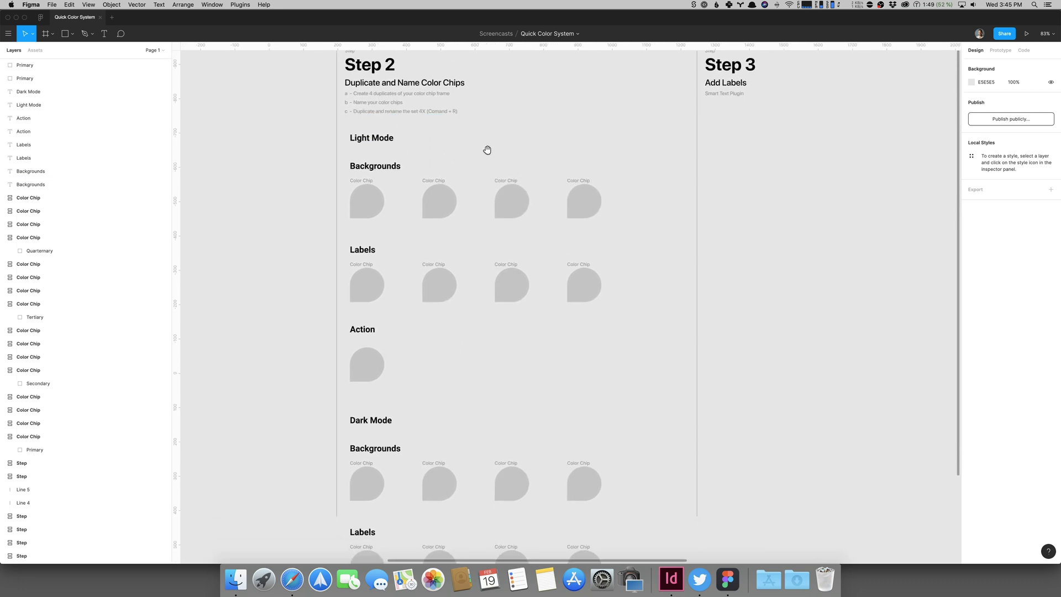
{"action": "left_click", "coordinate": [372, 200]}
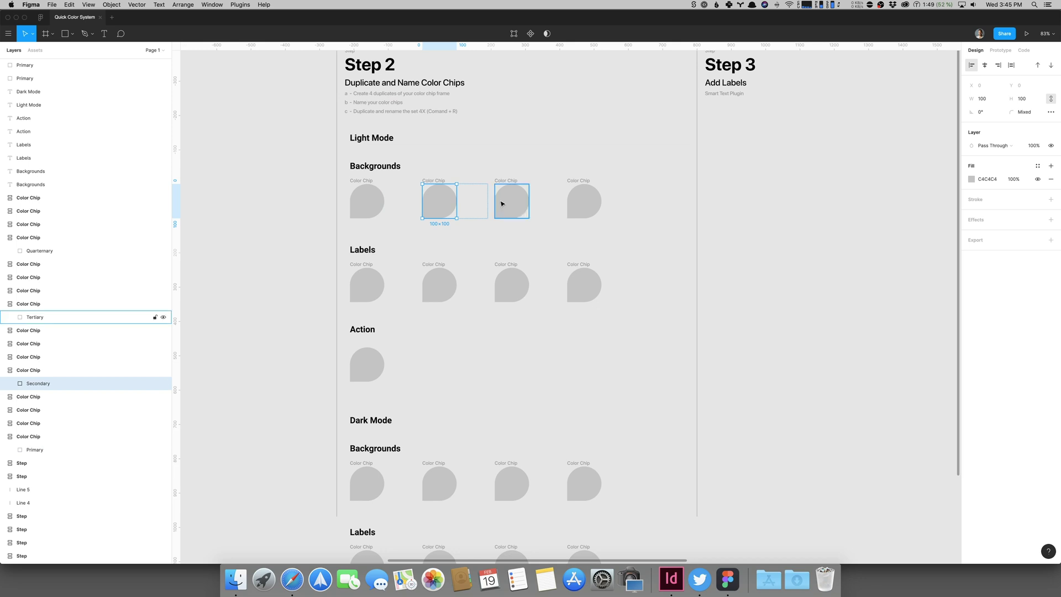
{"action": "left_click", "coordinate": [438, 202]}
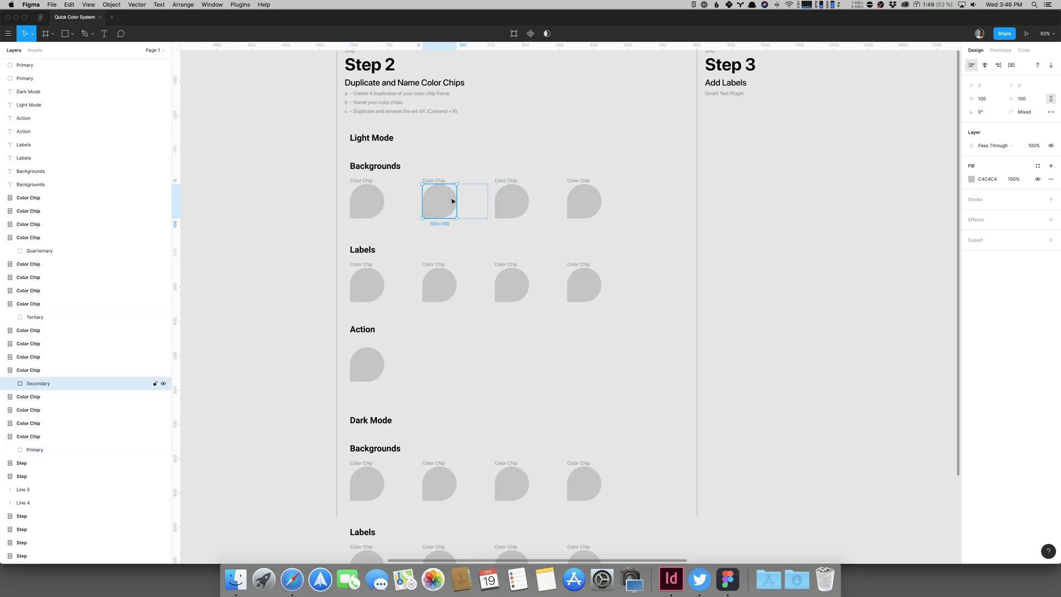
{"action": "left_click", "coordinate": [361, 199], "text": "shift"}
{"action": "left_click", "coordinate": [516, 203], "text": "shift"}
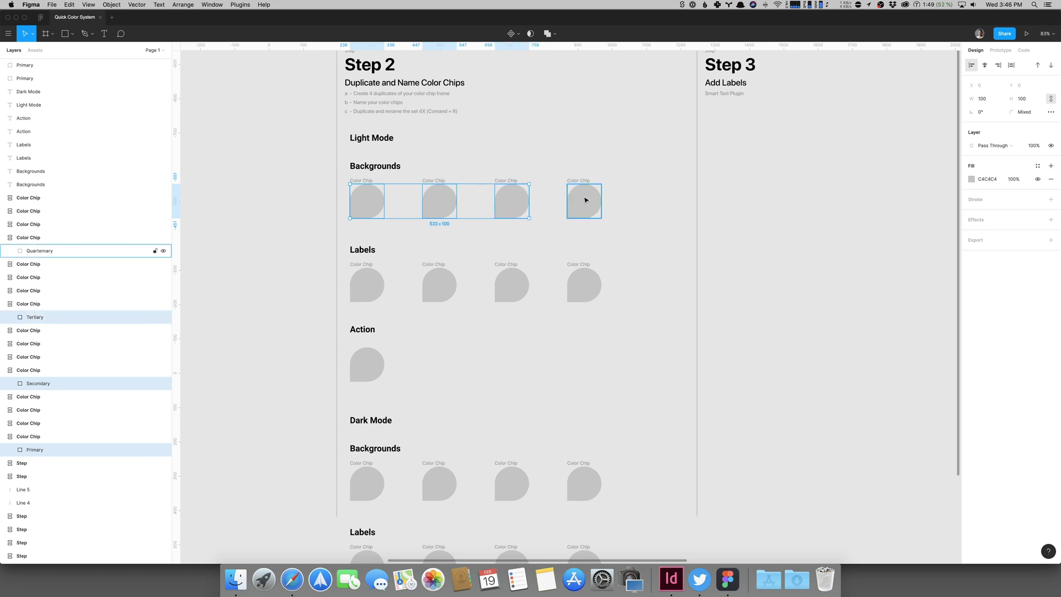
{"action": "left_click", "coordinate": [581, 200], "text": "shift"}
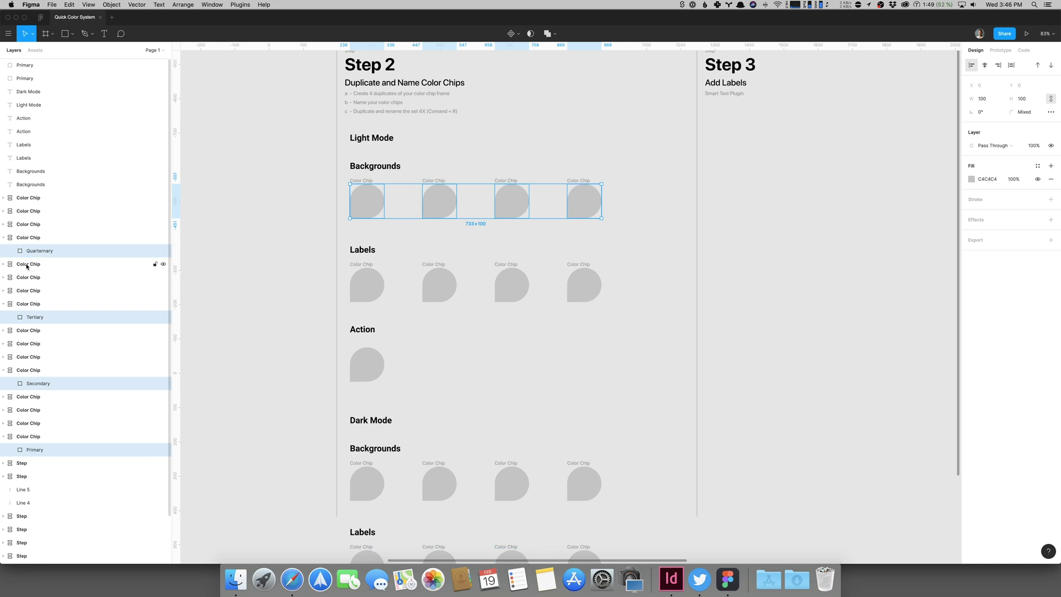
{"action": "key", "text": "super+r"}
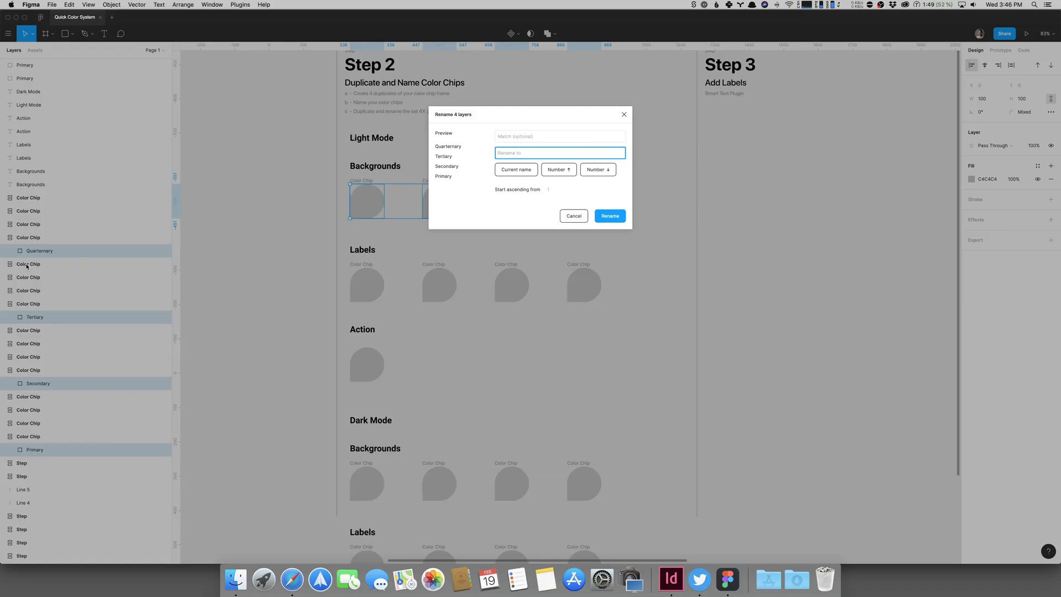
{"action": "type", "text": "Backgrounds/Light/"}
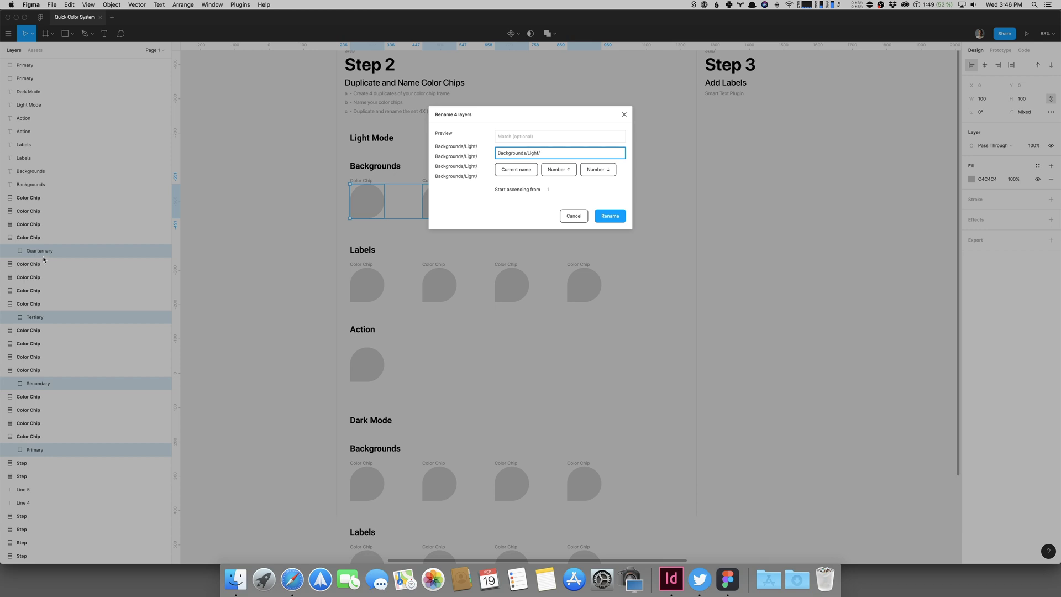
{"action": "left_click", "coordinate": [518, 171]}
{"action": "left_click", "coordinate": [610, 216]}
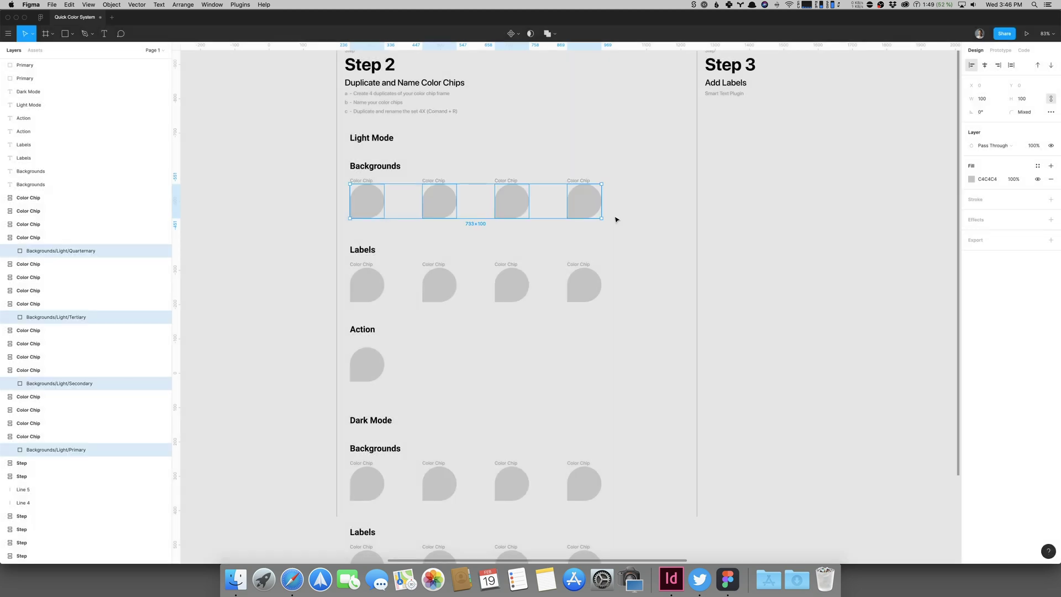
{"action": "key", "text": "Escape"}
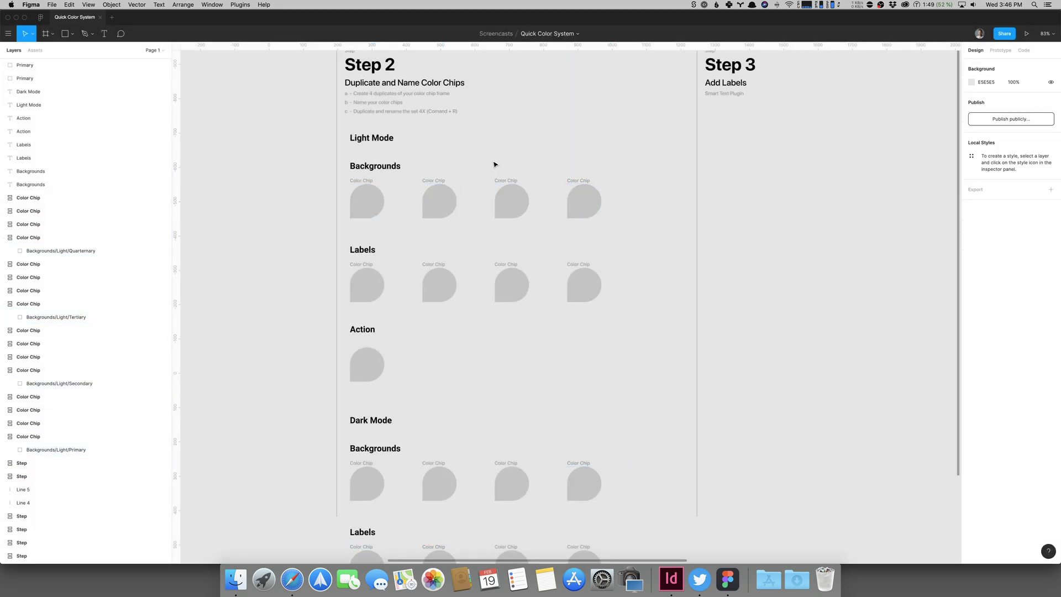
Batch rename the four Light Mode Labels chip shapes with the prefix Labels/Light/ followed by their current names.
{"action": "left_click", "coordinate": [362, 279]}
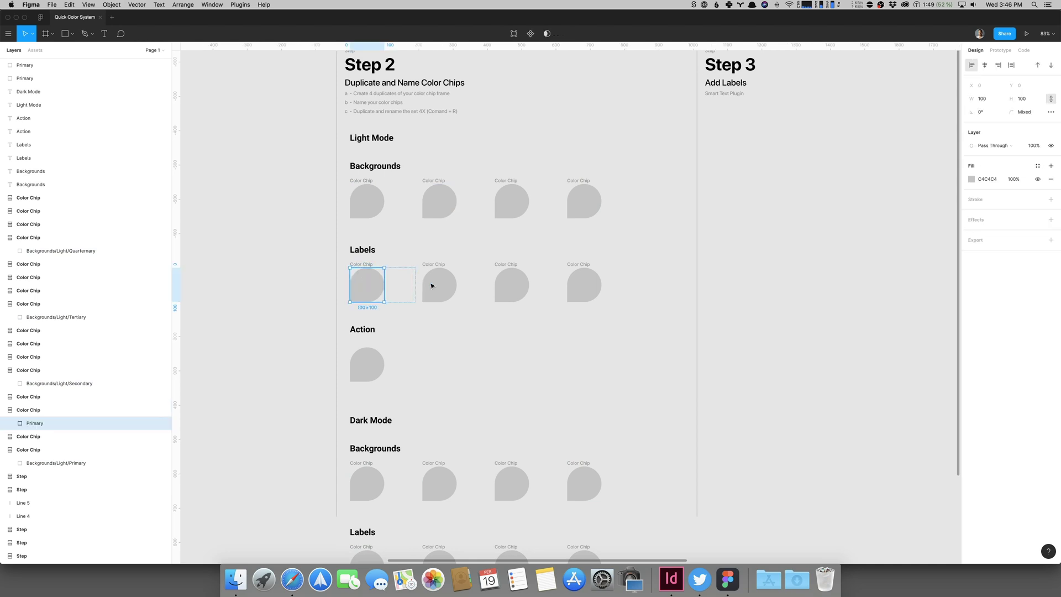
{"action": "left_click", "coordinate": [439, 285], "text": "shift"}
{"action": "left_click", "coordinate": [505, 284], "text": "shift"}
{"action": "left_click", "coordinate": [580, 285], "text": "shift"}
{"action": "key", "text": "super+r"}
{"action": "type", "text": "Lab"}
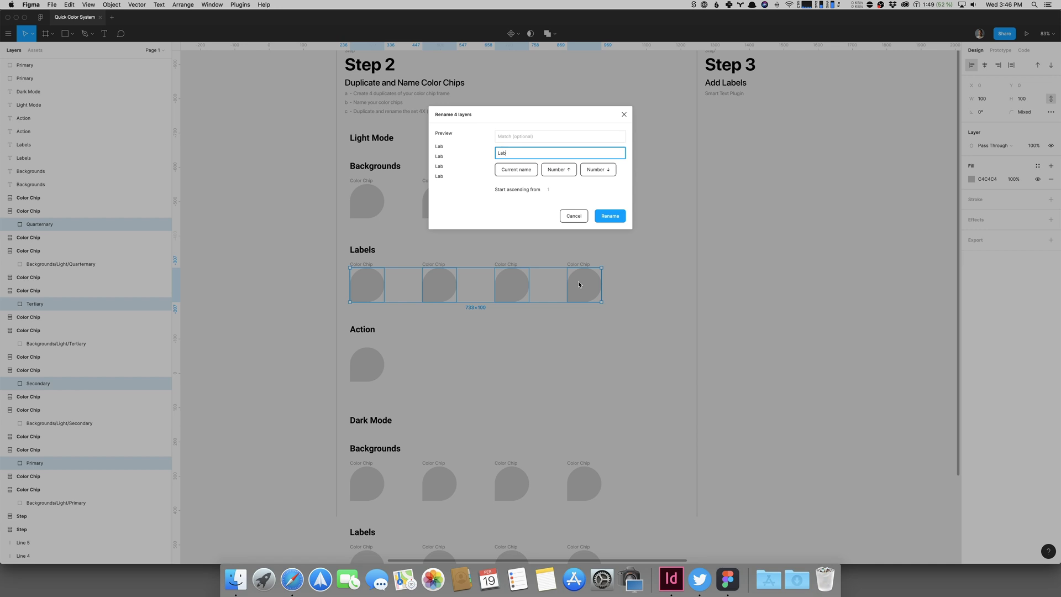
{"action": "type", "text": "els/Light/"}
{"action": "left_click", "coordinate": [516, 170]}
{"action": "left_click", "coordinate": [610, 215]}
{"action": "key", "text": "Escape"}
{"action": "scroll", "coordinate": [615, 184], "scroll_direction": "down", "scroll_amount": 5}
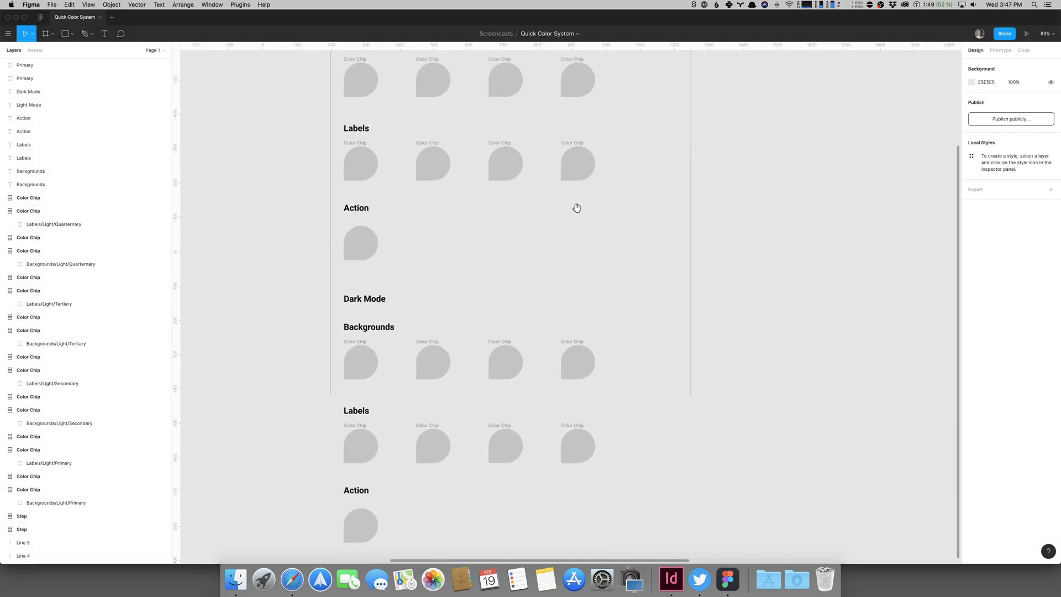
Rename the Light Mode Action chip shape as Action/Light/Primary.
{"action": "left_click", "coordinate": [364, 173]}
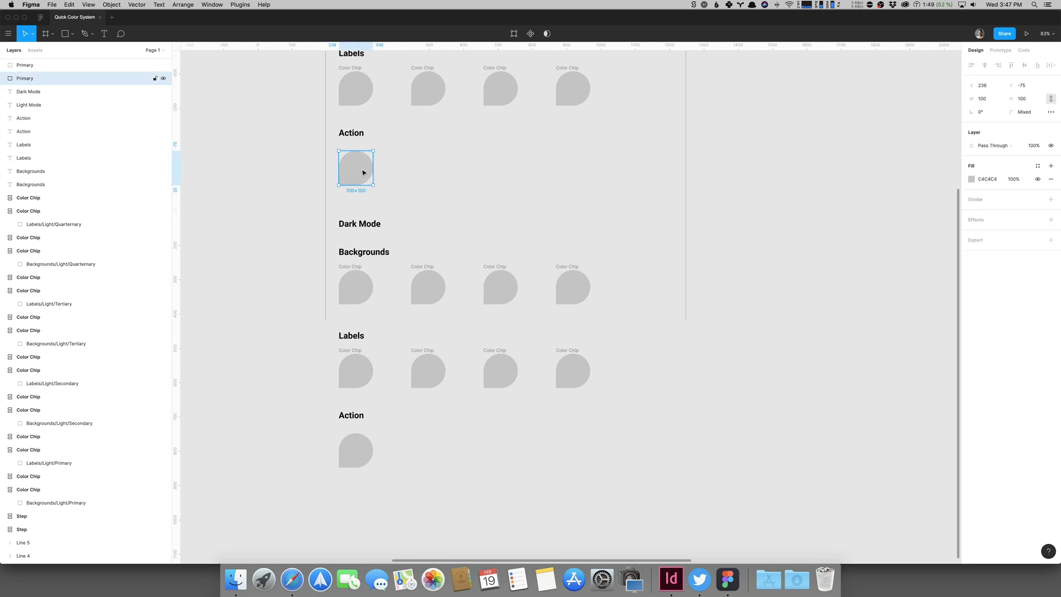
{"action": "key", "text": "super+r"}
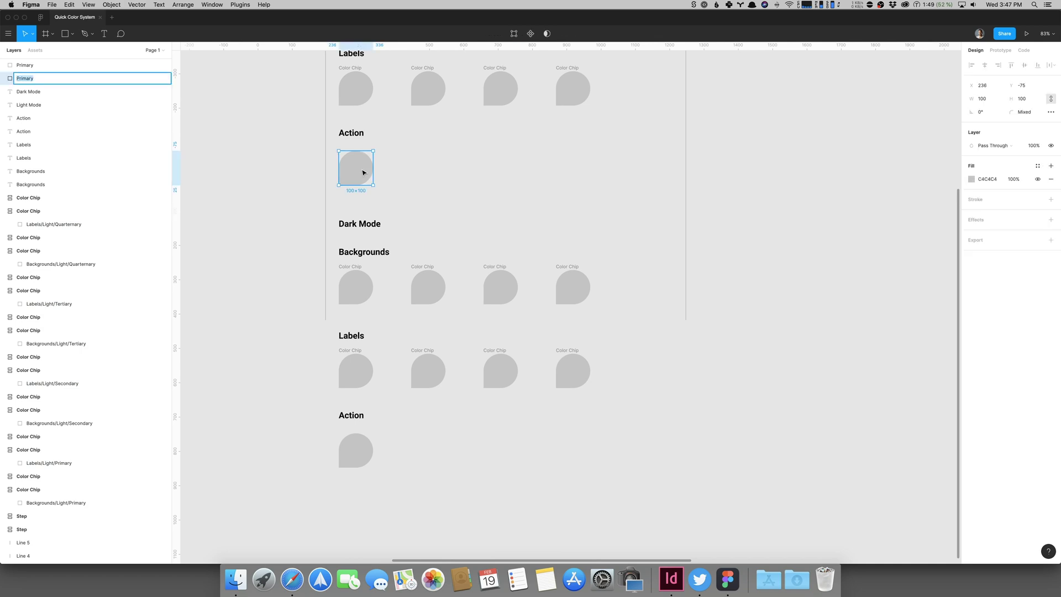
{"action": "key", "text": "Left"}
{"action": "type", "text": "Act"}
{"action": "key", "text": "Return"}
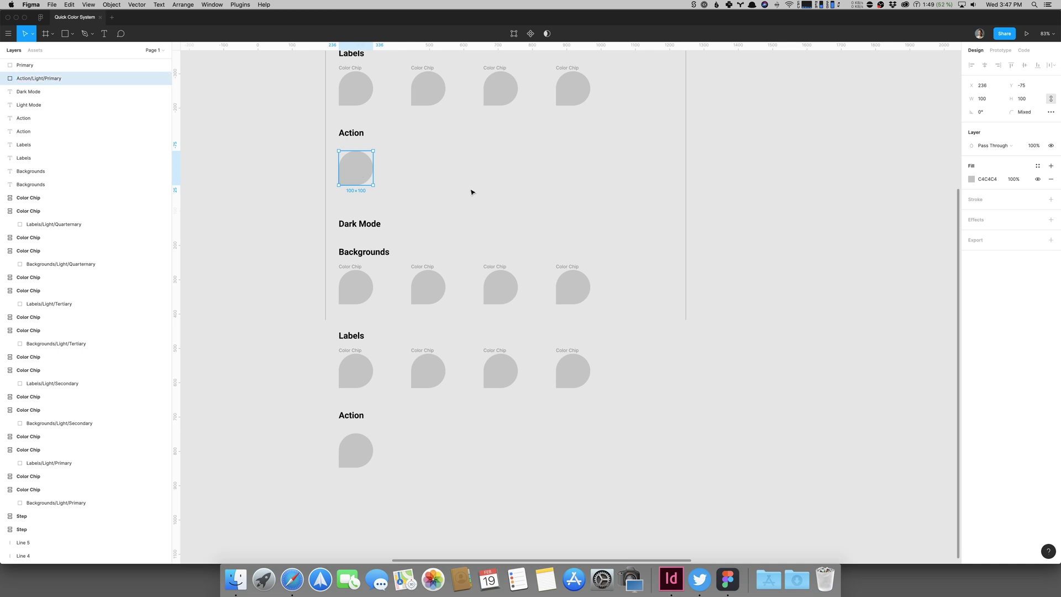
Batch rename the four Dark Mode Backgrounds chip shapes with the prefix Backgrounds/Dark/ followed by their current names.
{"action": "scroll", "coordinate": [471, 192], "scroll_direction": "down", "scroll_amount": 3}
{"action": "left_click", "coordinate": [337, 208]}
{"action": "left_click", "coordinate": [389, 207], "text": "shift"}
{"action": "left_click", "coordinate": [470, 207], "text": "shift"}
{"action": "left_click", "coordinate": [544, 208], "text": "shift"}
{"action": "key", "text": "super+r"}
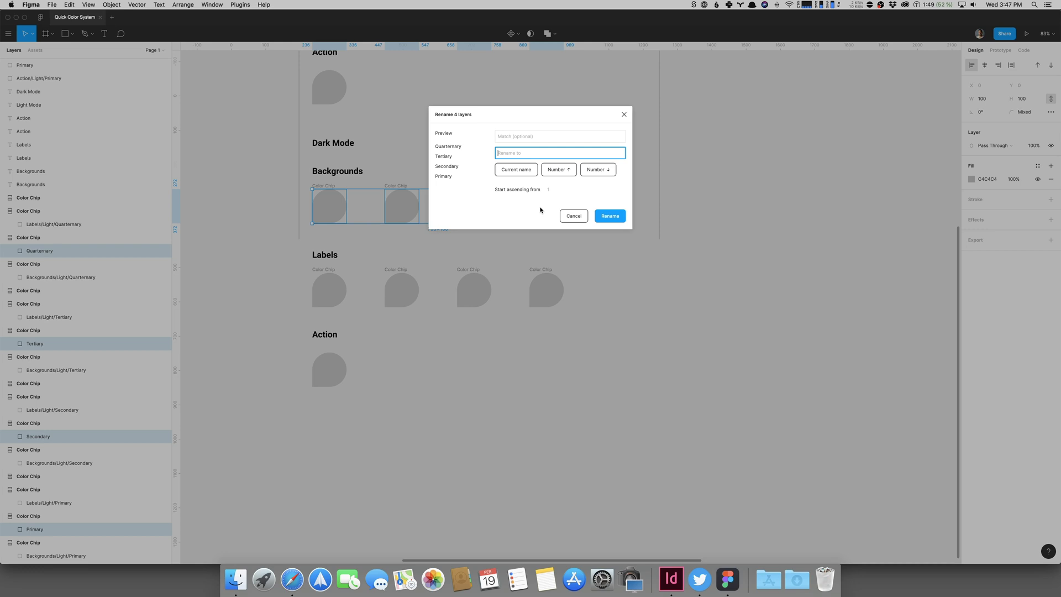
{"action": "type", "text": "Backgrounds/"}
{"action": "left_click", "coordinate": [515, 170]}
{"action": "left_click", "coordinate": [609, 216]}
Batch rename the four Dark Mode Labels chip shapes with the prefix Labels/Dark/ followed by their current names.
{"action": "left_click", "coordinate": [329, 290]}
{"action": "left_click", "coordinate": [402, 290], "text": "shift"}
{"action": "left_click", "coordinate": [473, 289], "text": "shift"}
{"action": "left_click", "coordinate": [557, 289], "text": "shift"}
{"action": "key", "text": "super+r"}
{"action": "type", "text": "Labels/Dark/"}
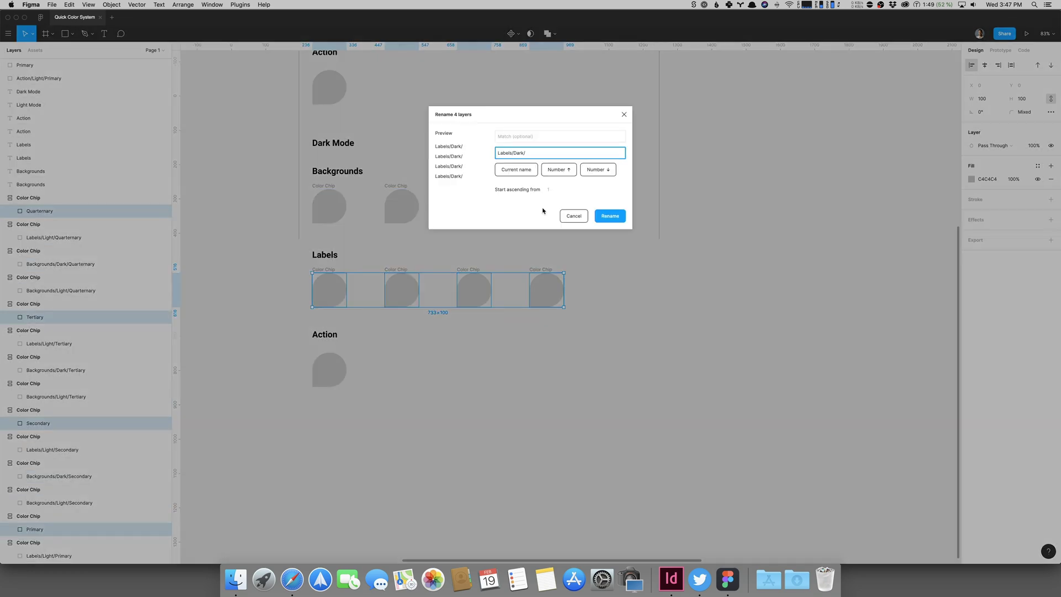
{"action": "left_click", "coordinate": [519, 170]}
{"action": "left_click", "coordinate": [610, 216]}
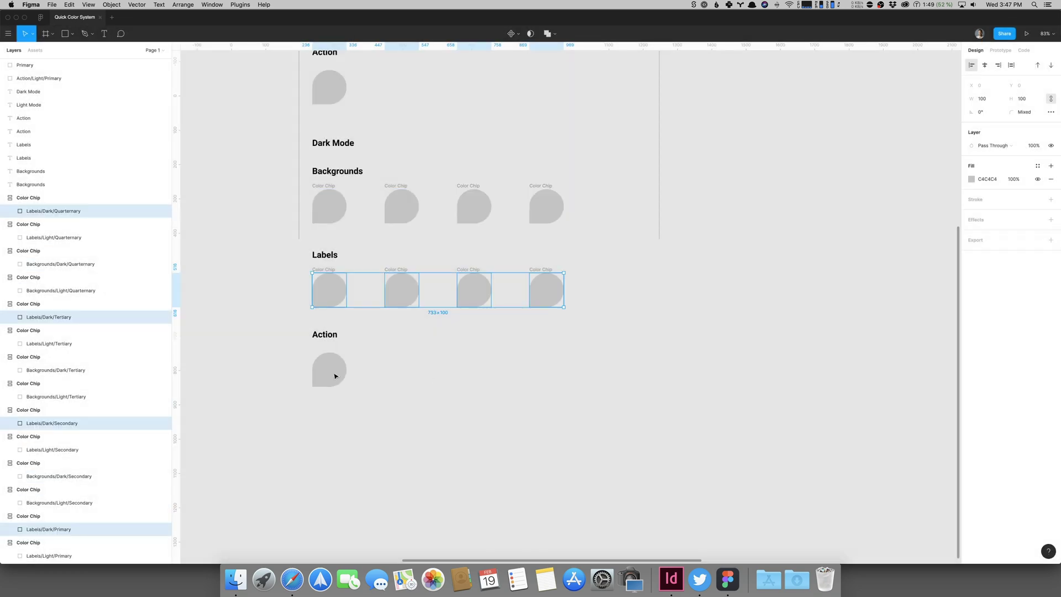
{"action": "left_click", "coordinate": [331, 373]}
{"action": "key", "text": "super+r"}
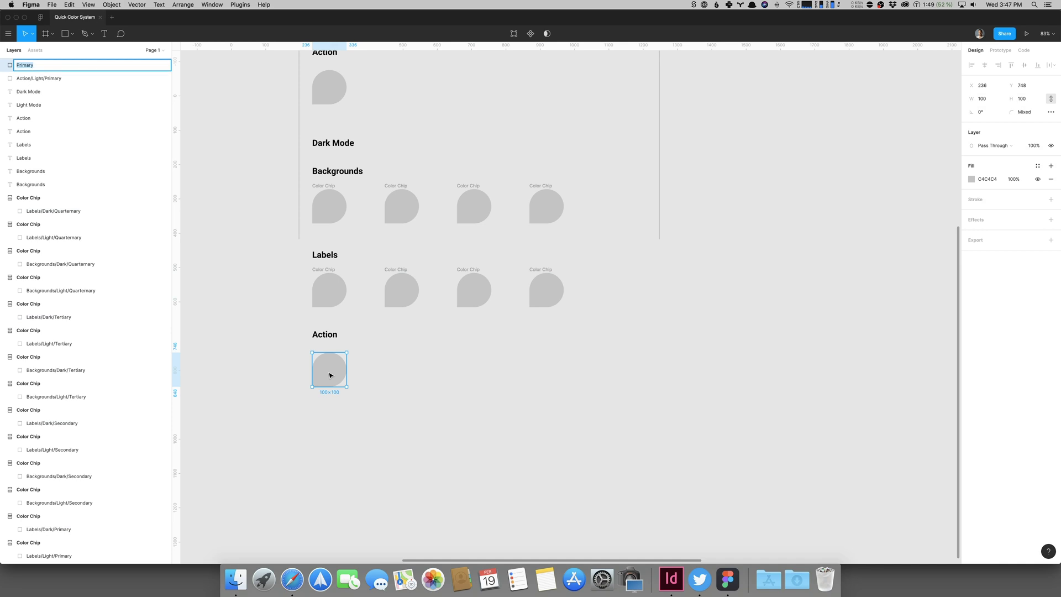
{"action": "left_click", "coordinate": [402, 413]}
{"action": "left_click", "coordinate": [338, 369]}
{"action": "scroll", "coordinate": [353, 332], "scroll_direction": "up", "scroll_amount": 3}
{"action": "left_click", "coordinate": [330, 150]}
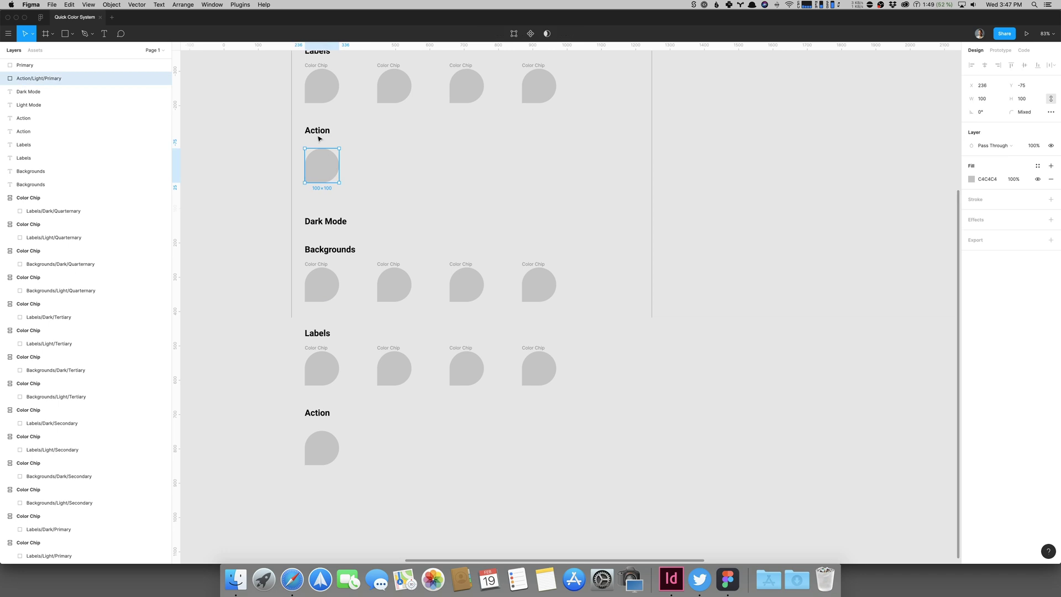
{"action": "left_click", "coordinate": [367, 140]}
{"action": "scroll", "coordinate": [417, 149], "scroll_direction": "down", "scroll_amount": 2}
Rename the Dark Mode Action chip shape as Action/Dark/Primary.
{"action": "left_click", "coordinate": [328, 400]}
{"action": "key", "text": "super+r"}
{"action": "key", "text": "Left"}
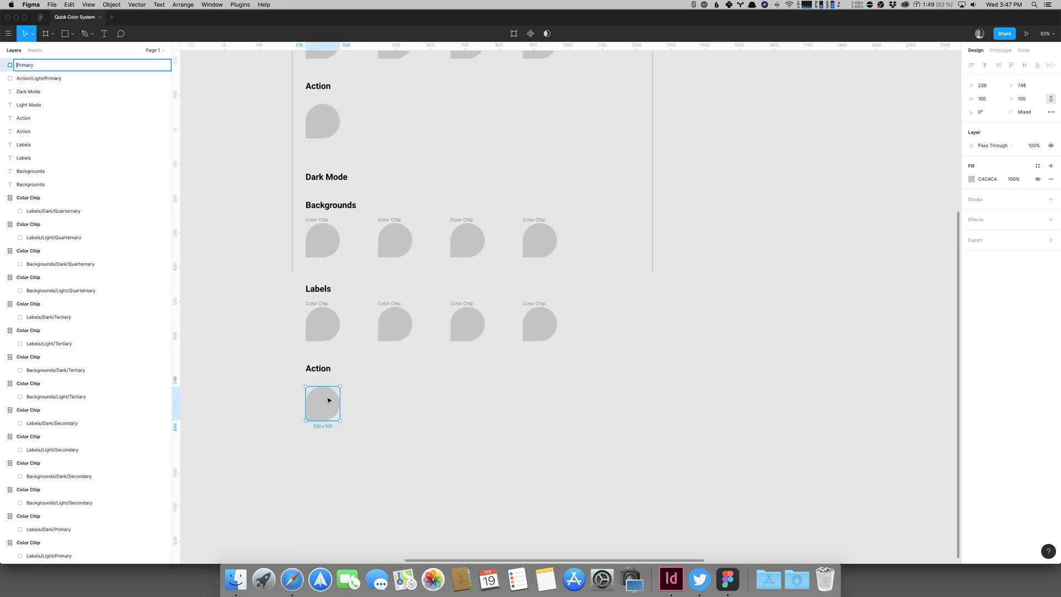
{"action": "type", "text": "Action/Dark/"}
{"action": "left_click", "coordinate": [365, 387]}
Wrap each Action chip in its own vertical auto layout frame, 190 wide with zero padding and 10 spacing.
{"action": "left_click", "coordinate": [327, 402]}
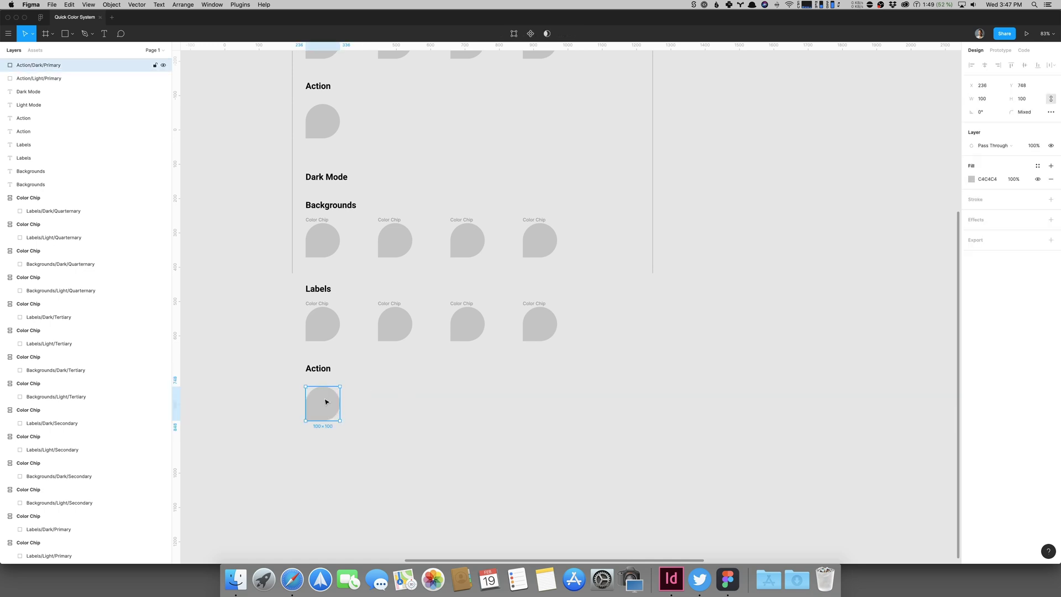
{"action": "key", "text": "shift+a"}
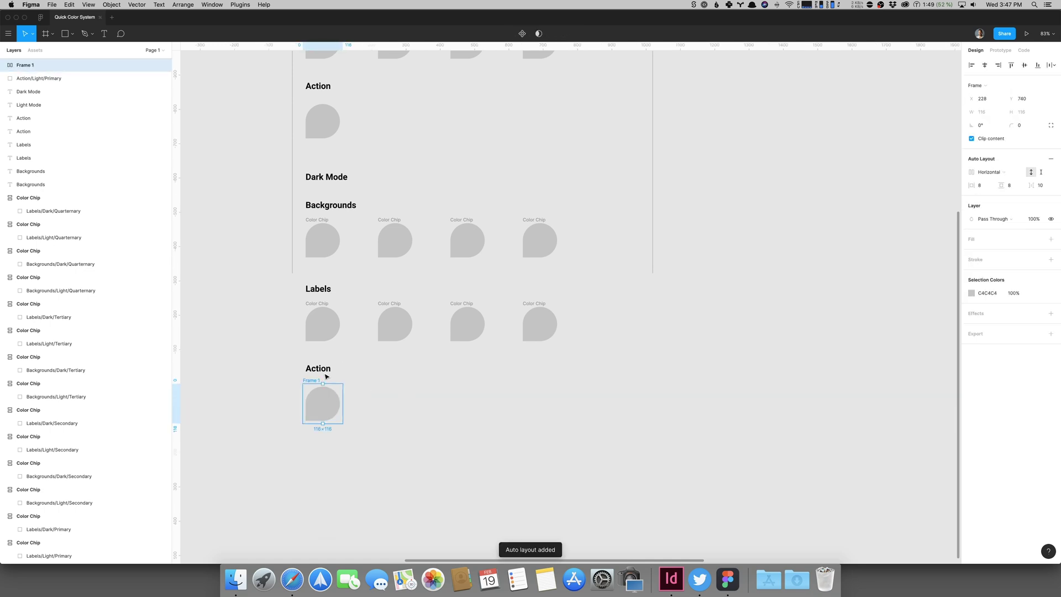
{"action": "scroll", "coordinate": [332, 210], "scroll_direction": "up", "scroll_amount": 5}
{"action": "left_click", "coordinate": [332, 235]}
{"action": "key", "text": "shift+a"}
Rename the new frames around the Light Mode and Dark Mode Action chips as Color Chip.
{"action": "key", "text": "super+r"}
{"action": "type", "text": "Co"}
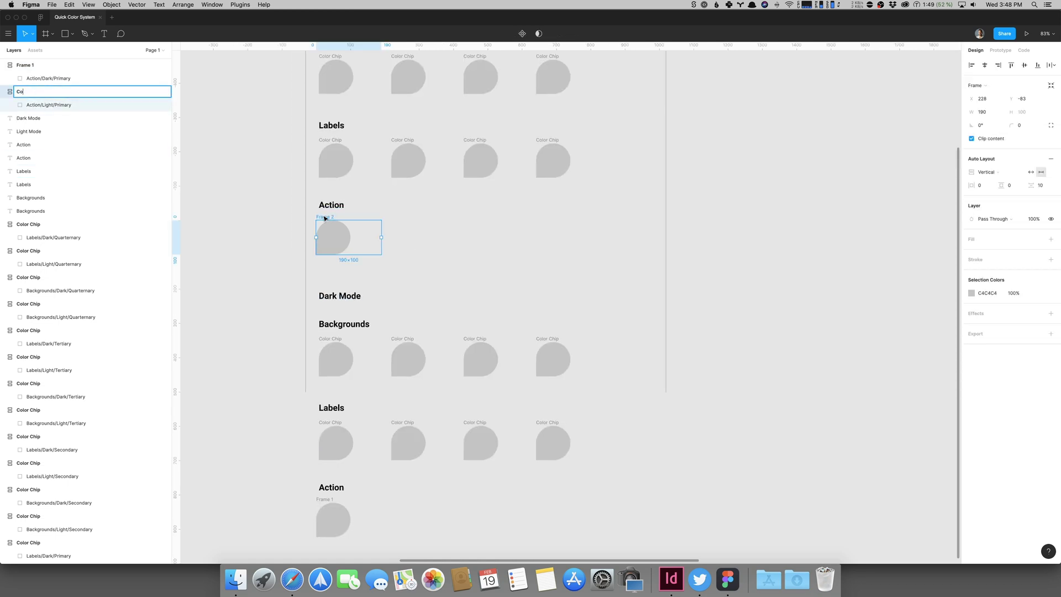
{"action": "key", "text": "Return"}
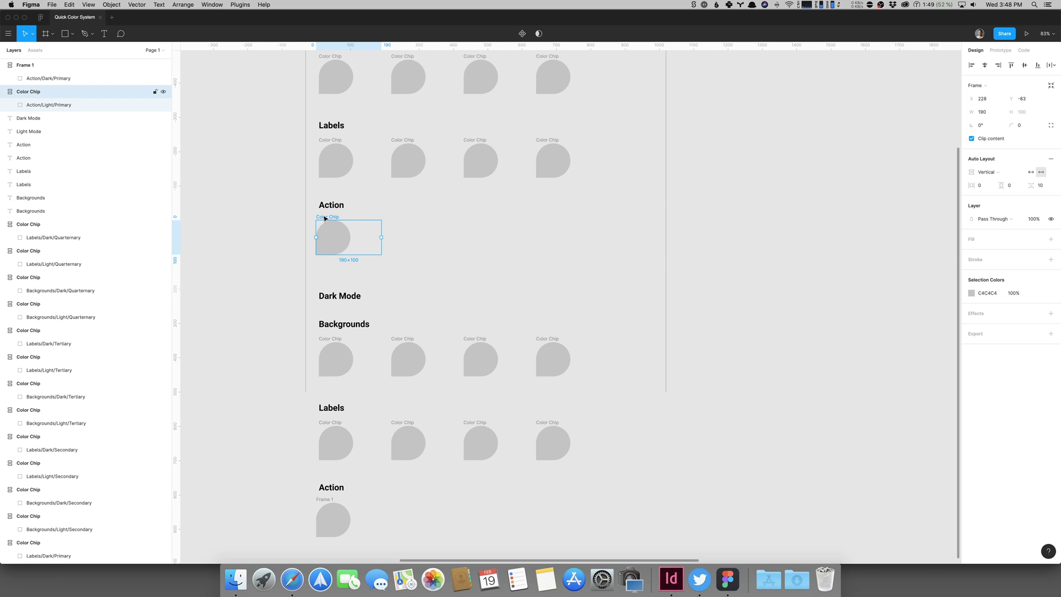
{"action": "scroll", "coordinate": [538, 215], "scroll_direction": "down", "scroll_amount": 5}
{"action": "left_click", "coordinate": [302, 363]}
{"action": "key", "text": "super+r"}
{"action": "type", "text": "Co"}
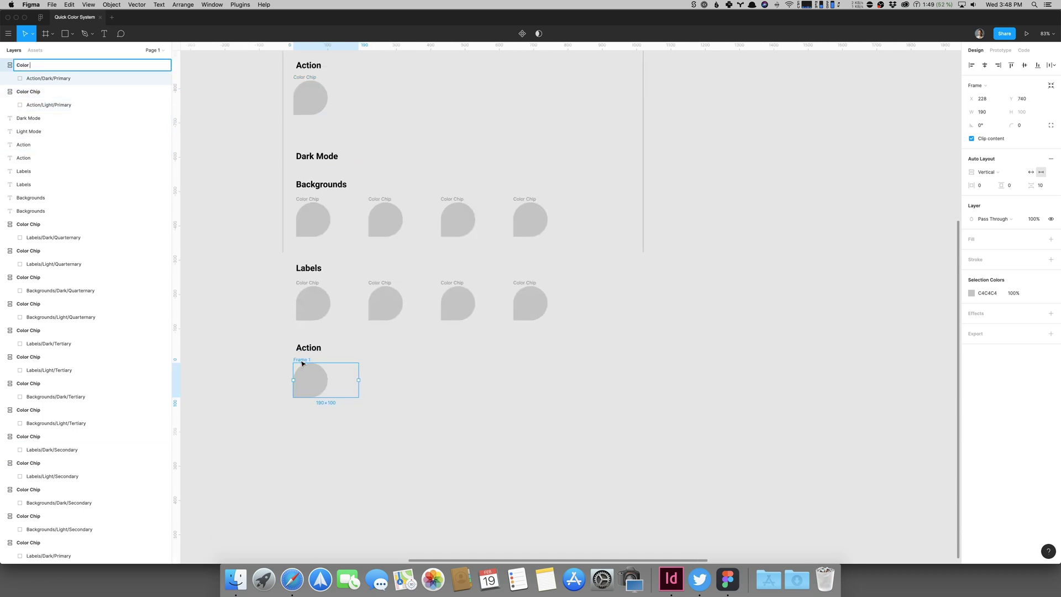
{"action": "type", "text": "lor Chip"}
{"action": "key", "text": "Return"}
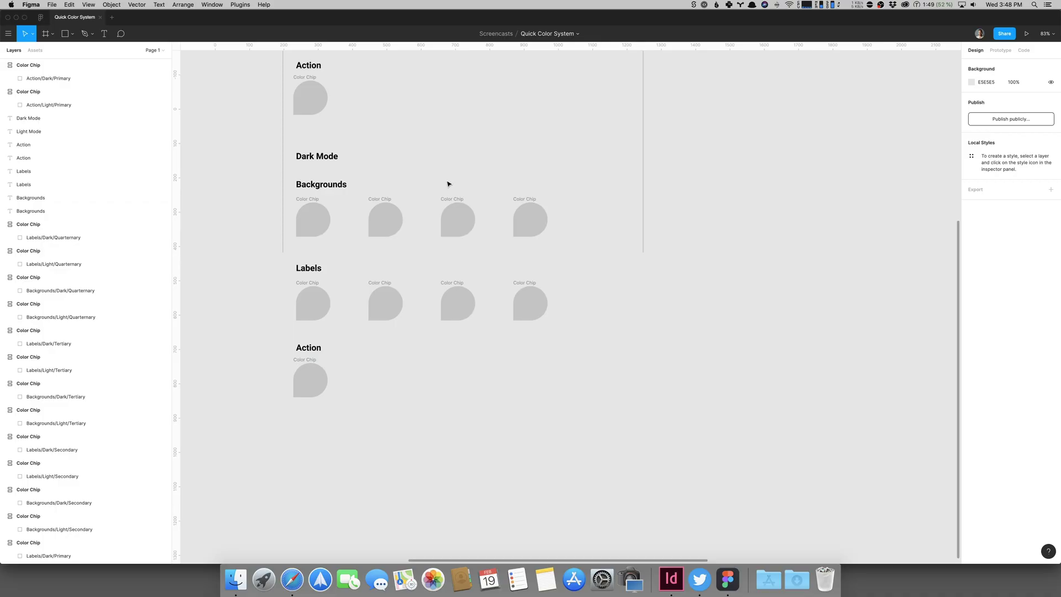
Set the font size of the Light Mode and Dark Mode headings to 50.
{"action": "scroll", "coordinate": [365, 76], "scroll_direction": "up", "scroll_amount": 3}
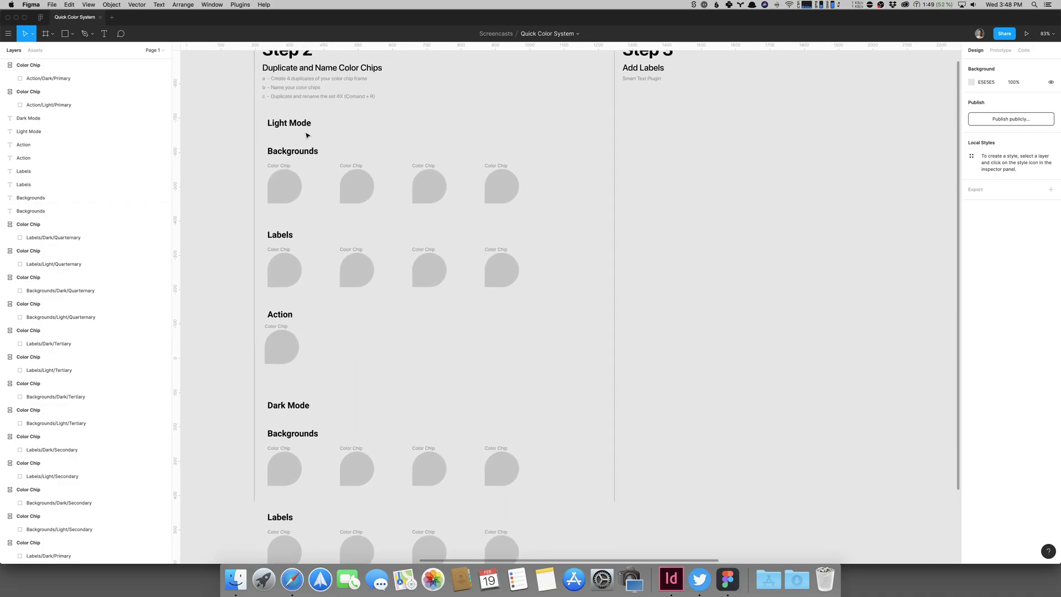
{"action": "left_click", "coordinate": [289, 123]}
{"action": "left_click", "coordinate": [298, 407], "text": "shift"}
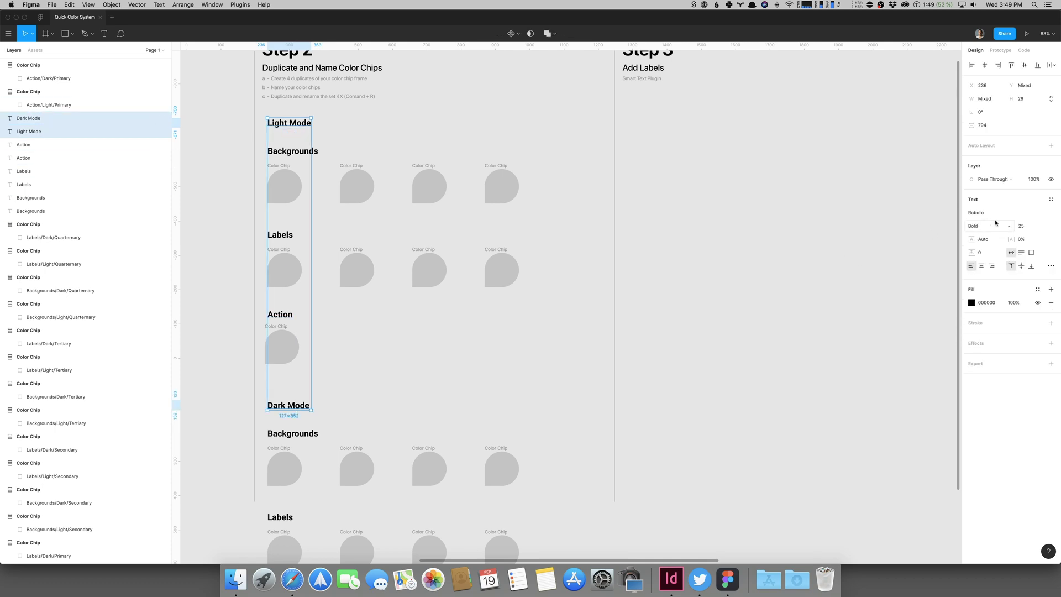
{"action": "left_click", "coordinate": [1022, 226]}
{"action": "type", "text": "50"}
{"action": "key", "text": "Return"}
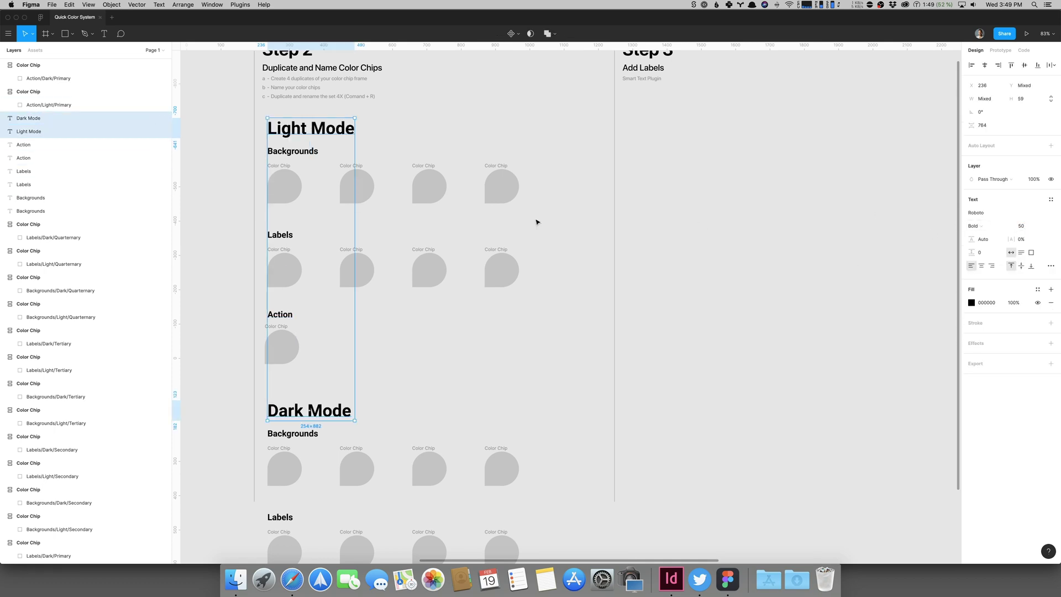
Move the complete Light Mode and Dark Mode sets from the Step 2 column to the Step 3 column.
{"action": "left_click", "coordinate": [387, 130]}
{"action": "scroll", "coordinate": [442, 116], "scroll_direction": "down", "scroll_amount": 1}
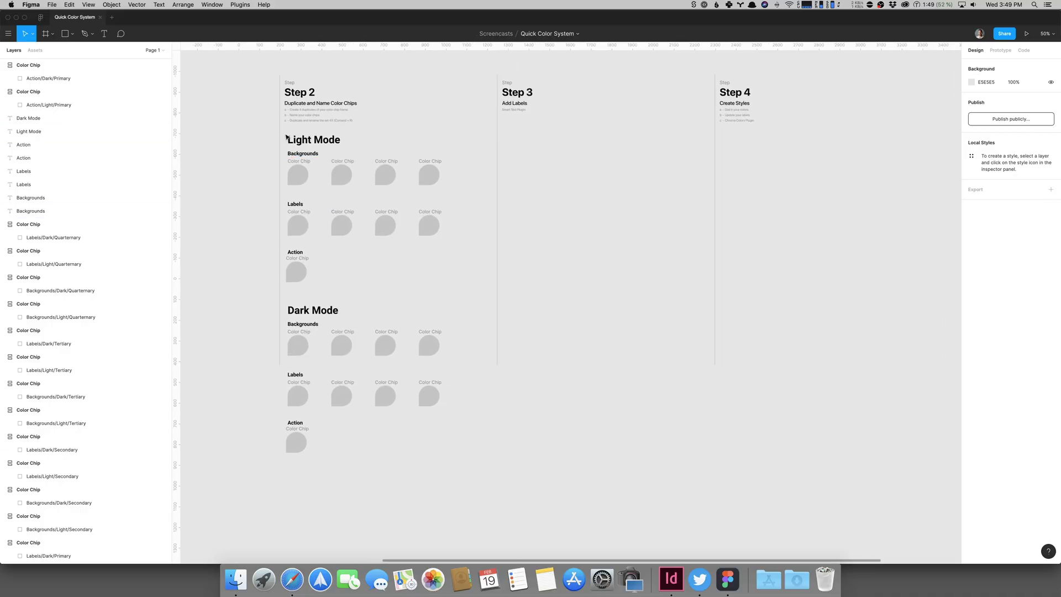
{"action": "left_click_drag", "start_coordinate": [283, 131], "coordinate": [464, 481]}
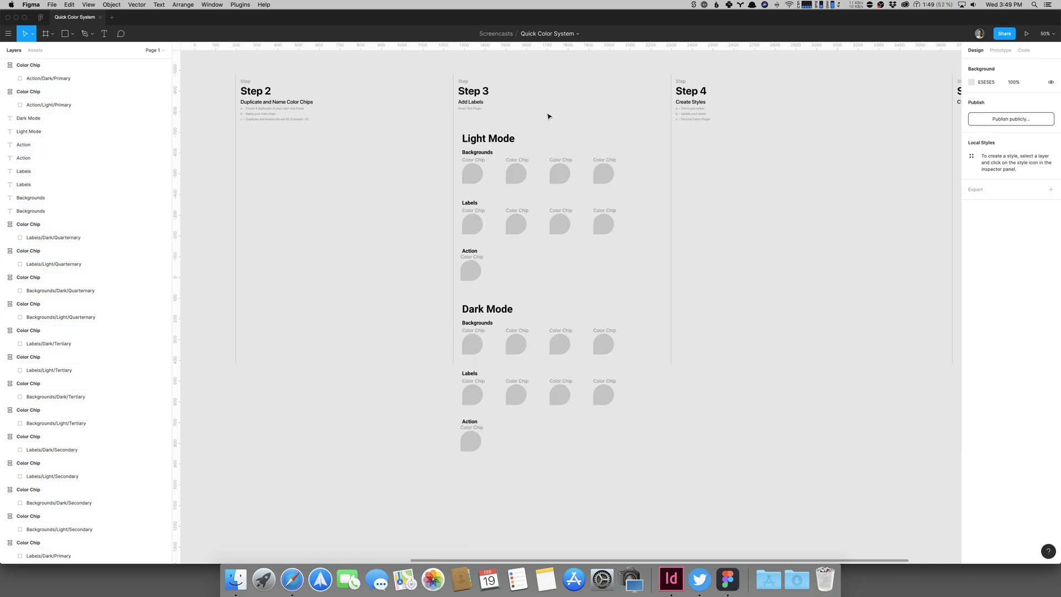
Select all 18 chip shapes in the Light Mode and Dark Mode sets under Step 3, without their frames or headings.
{"action": "left_click_drag", "start_coordinate": [439, 68], "coordinate": [657, 481]}
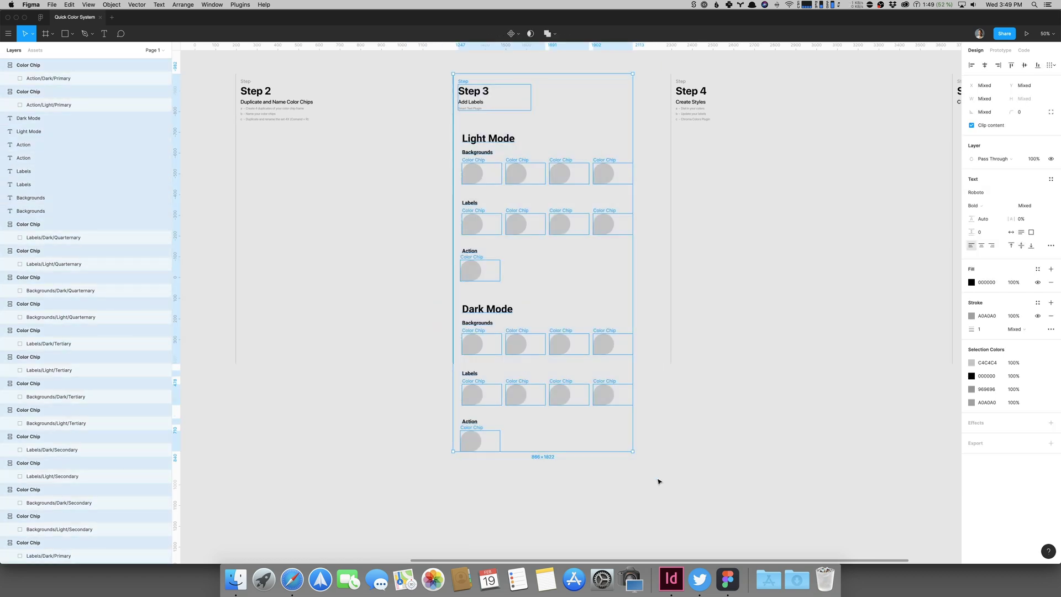
{"action": "key", "text": "shift+2"}
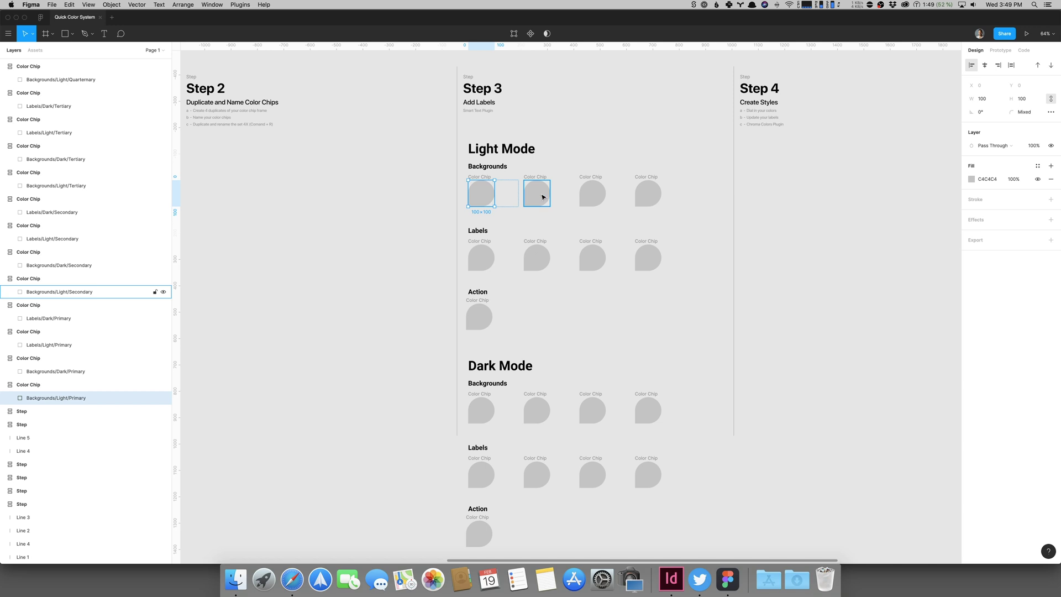
{"action": "left_click", "coordinate": [534, 191], "text": "shift"}
{"action": "left_click", "coordinate": [589, 192], "text": "shift"}
{"action": "left_click", "coordinate": [644, 197], "text": "shift"}
{"action": "left_click", "coordinate": [645, 257], "text": "shift"}
{"action": "left_click", "coordinate": [592, 257], "text": "shift"}
{"action": "left_click", "coordinate": [536, 256], "text": "shift"}
{"action": "left_click", "coordinate": [480, 257], "text": "shift"}
{"action": "left_click", "coordinate": [478, 316], "text": "shift"}
{"action": "left_click", "coordinate": [483, 419], "text": "shift"}
{"action": "left_click", "coordinate": [533, 412], "text": "shift"}
{"action": "left_click", "coordinate": [591, 411], "text": "shift"}
{"action": "left_click", "coordinate": [645, 413], "text": "shift"}
{"action": "left_click", "coordinate": [646, 471], "text": "shift"}
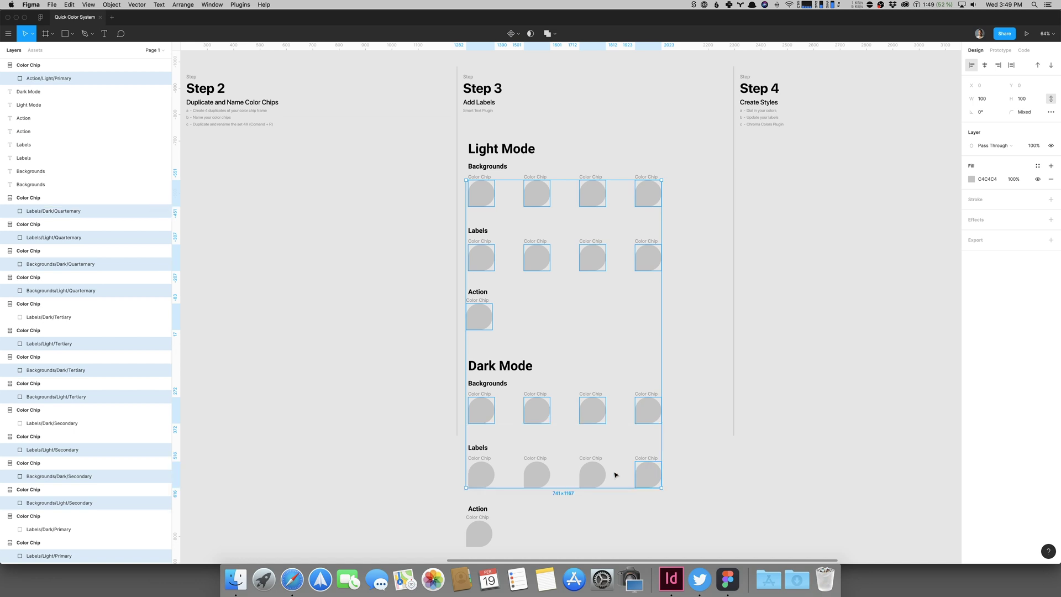
{"action": "left_click", "coordinate": [590, 474], "text": "shift"}
{"action": "left_click", "coordinate": [536, 474], "text": "shift"}
{"action": "left_click", "coordinate": [480, 474], "text": "shift"}
{"action": "left_click", "coordinate": [480, 534], "text": "shift"}
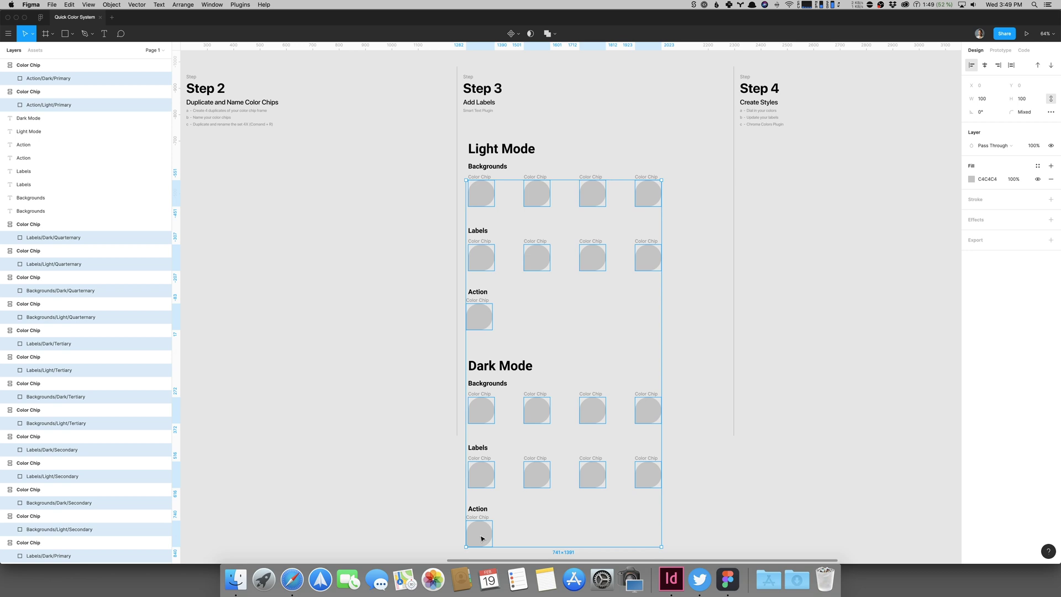
Use the Smart Text plugin to insert labels for the selected chips, with the layer name and the HEX fill color on separate lines.
{"action": "key", "text": "super+slash"}
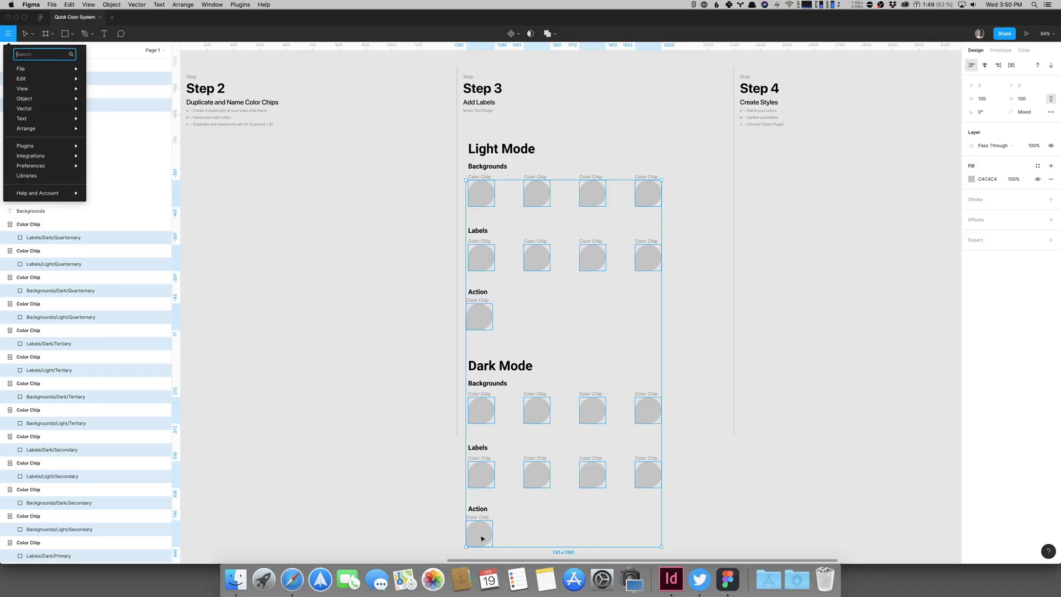
{"action": "type", "text": "smart"}
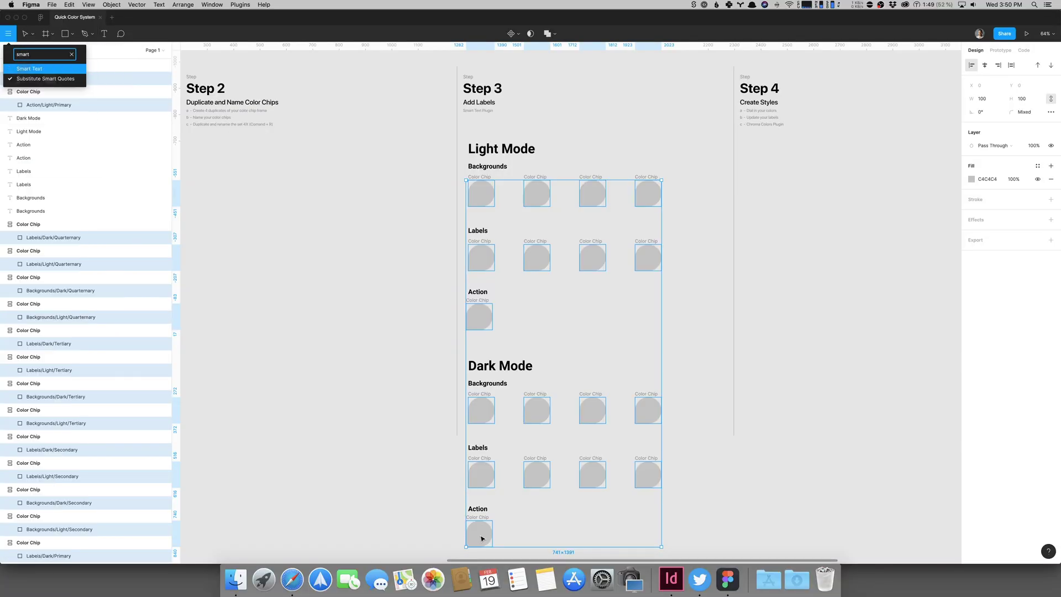
{"action": "key", "text": "Return"}
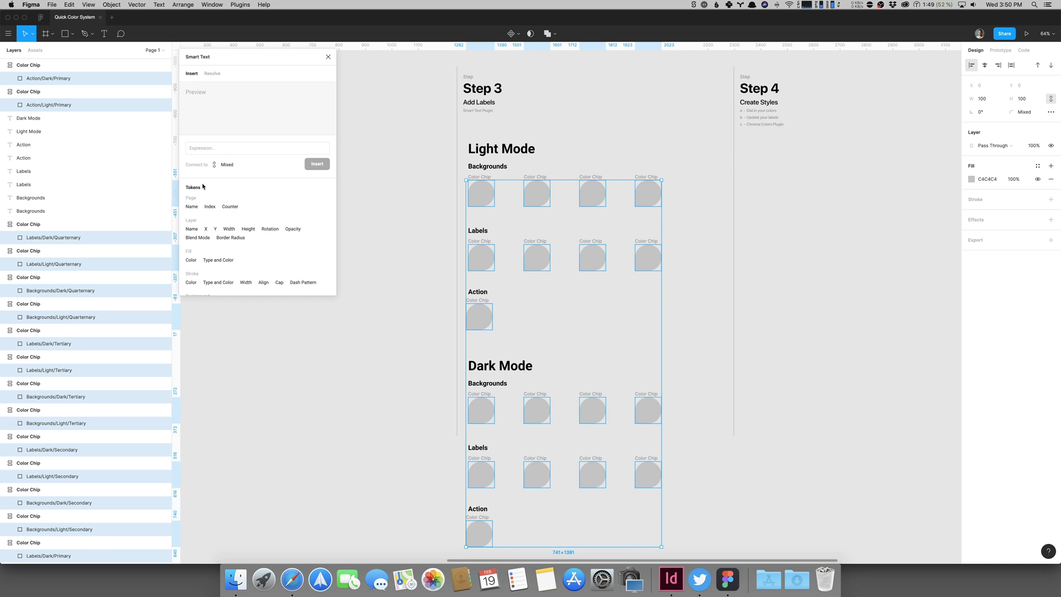
{"action": "scroll", "coordinate": [206, 196], "scroll_direction": "down", "scroll_amount": 5}
{"action": "left_click", "coordinate": [192, 231]}
{"action": "left_click", "coordinate": [190, 260]}
{"action": "left_click", "coordinate": [200, 150]}
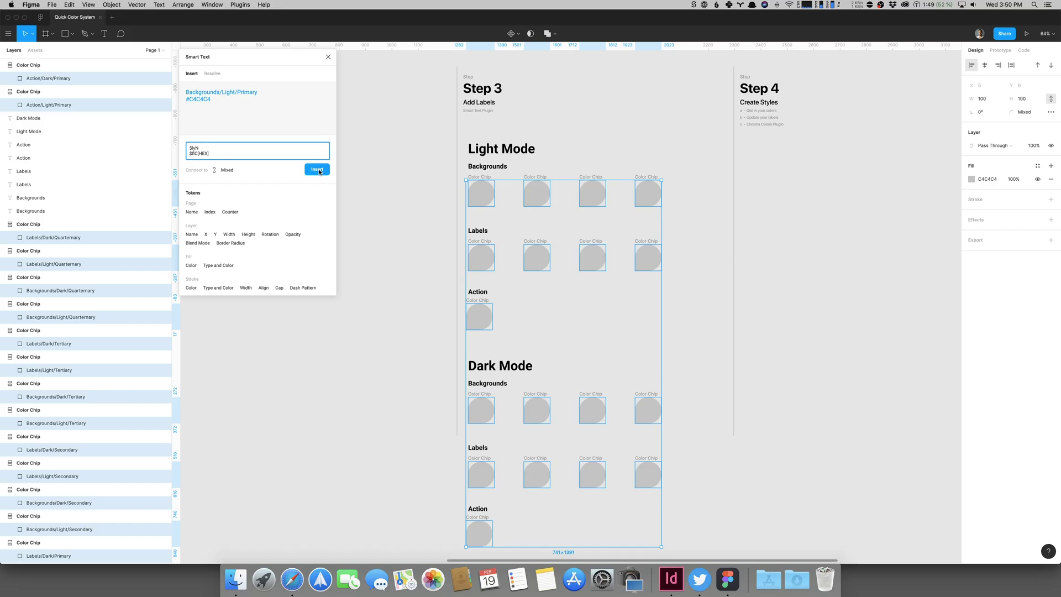
{"action": "left_click", "coordinate": [319, 172]}
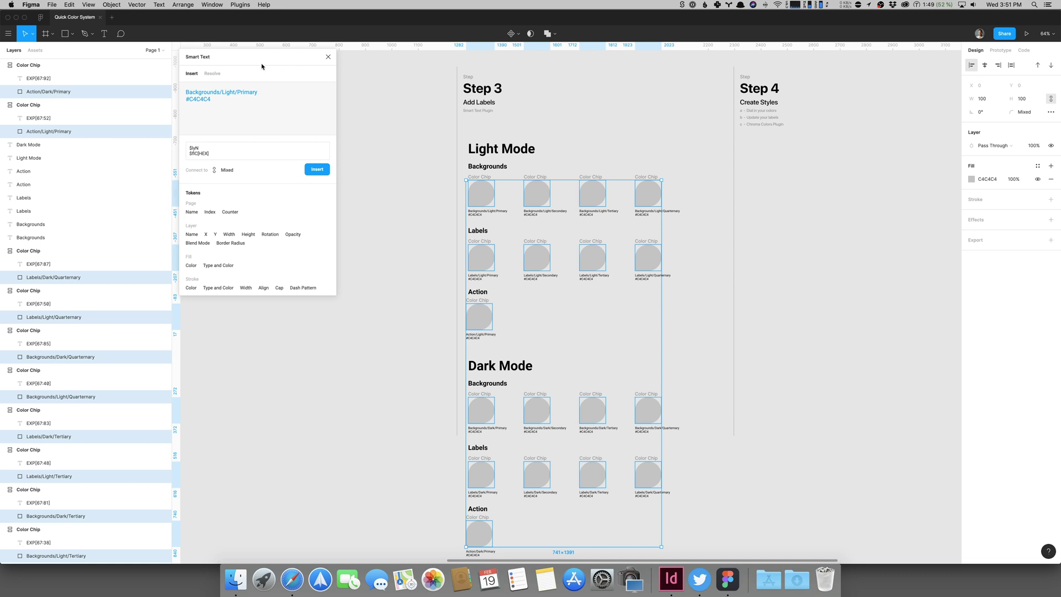
{"action": "left_click", "coordinate": [212, 74]}
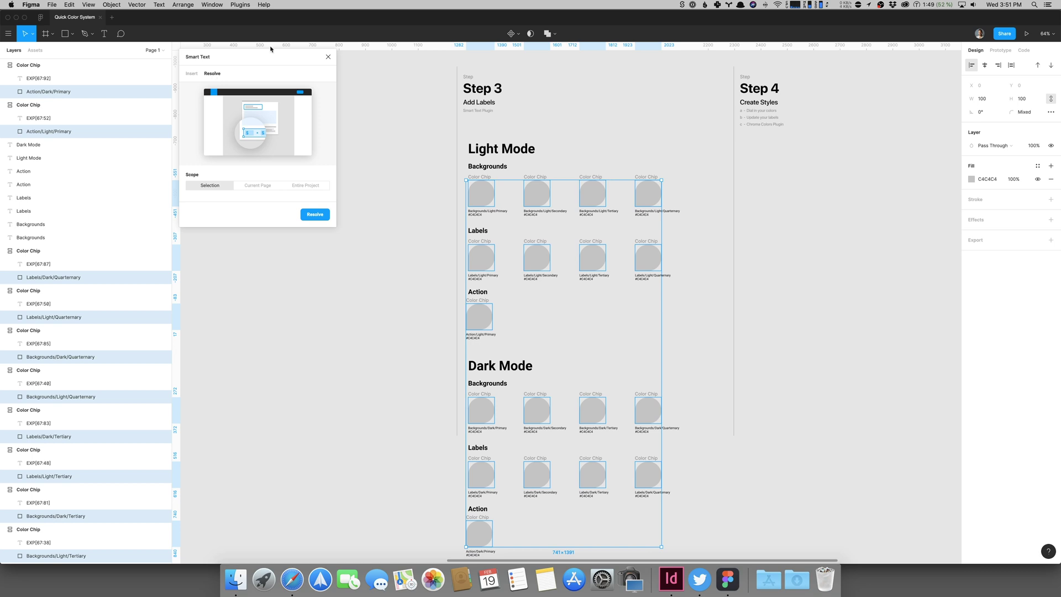
{"action": "left_click", "coordinate": [328, 58]}
Move the labelled Light Mode and Dark Mode sets from the Step 3 column to the Step 4 column.
{"action": "left_click_drag", "start_coordinate": [612, 208], "coordinate": [584, 90]}
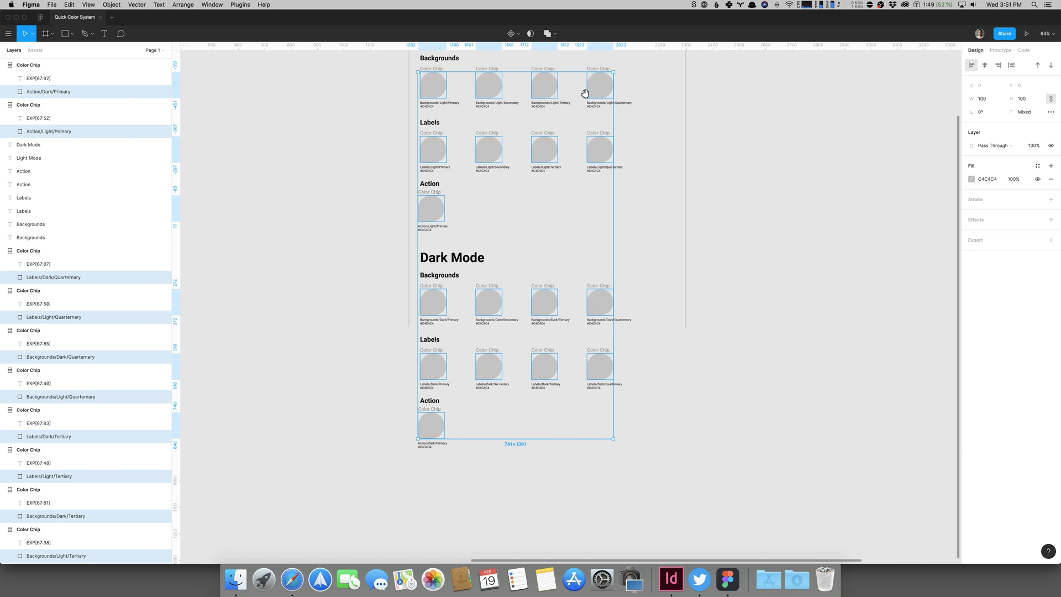
{"action": "key", "text": "shift+1"}
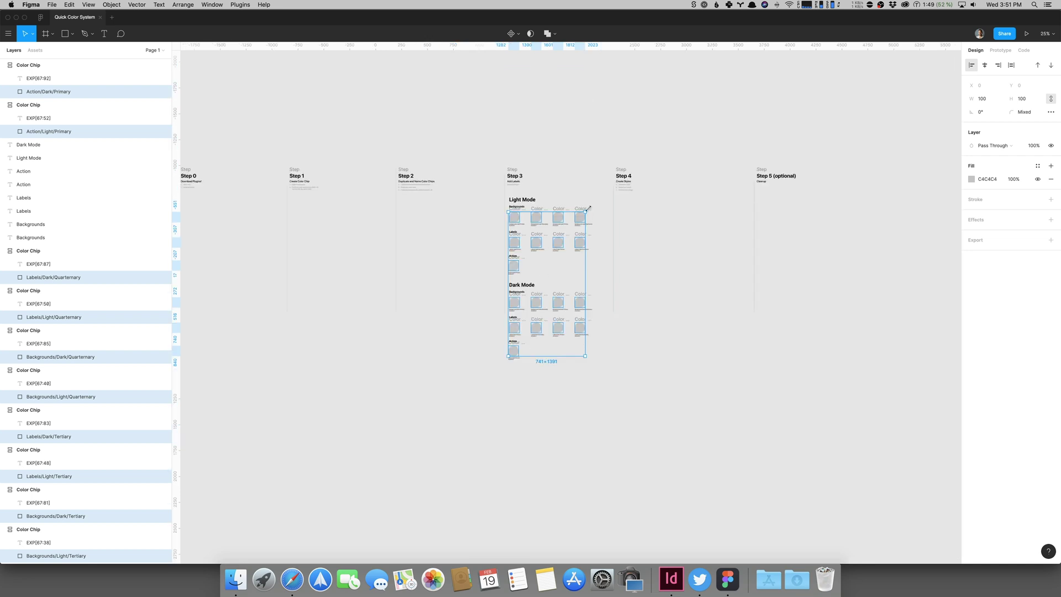
{"action": "left_click_drag", "start_coordinate": [606, 193], "coordinate": [509, 374]}
{"action": "left_click_drag", "start_coordinate": [510, 217], "coordinate": [624, 219]}
{"action": "left_click_drag", "start_coordinate": [598, 143], "coordinate": [739, 420]}
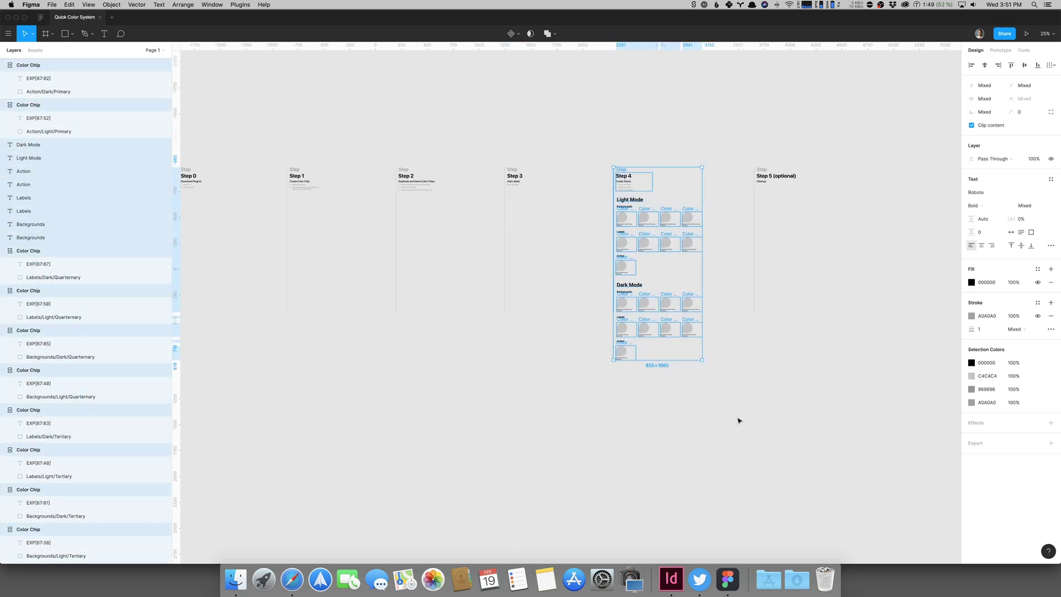
{"action": "key", "text": "shift+2"}
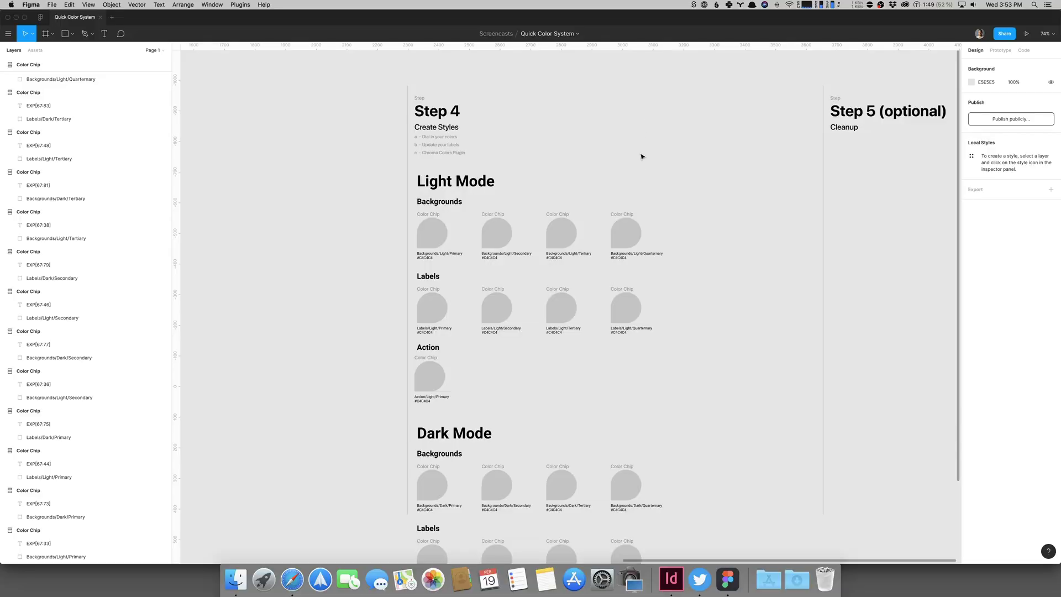
{"action": "left_click_drag", "start_coordinate": [640, 157], "coordinate": [621, 104]}
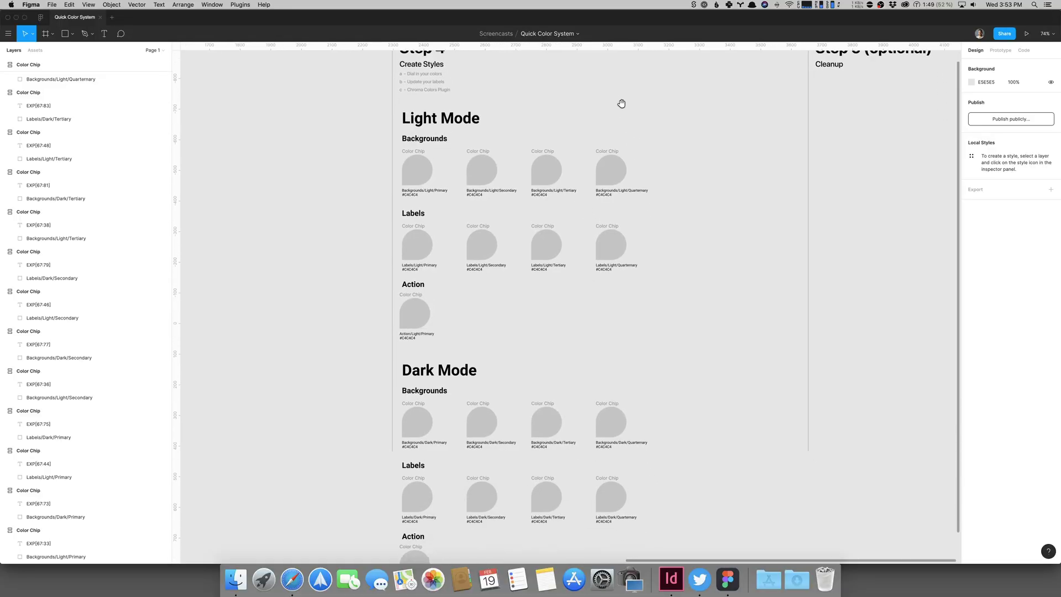
Set the fill of the Backgrounds/Light/Primary chip in the Step 4 set to FFFFFF.
{"action": "scroll", "coordinate": [467, 147], "scroll_direction": "down", "scroll_amount": 1}
{"action": "left_click", "coordinate": [415, 153]}
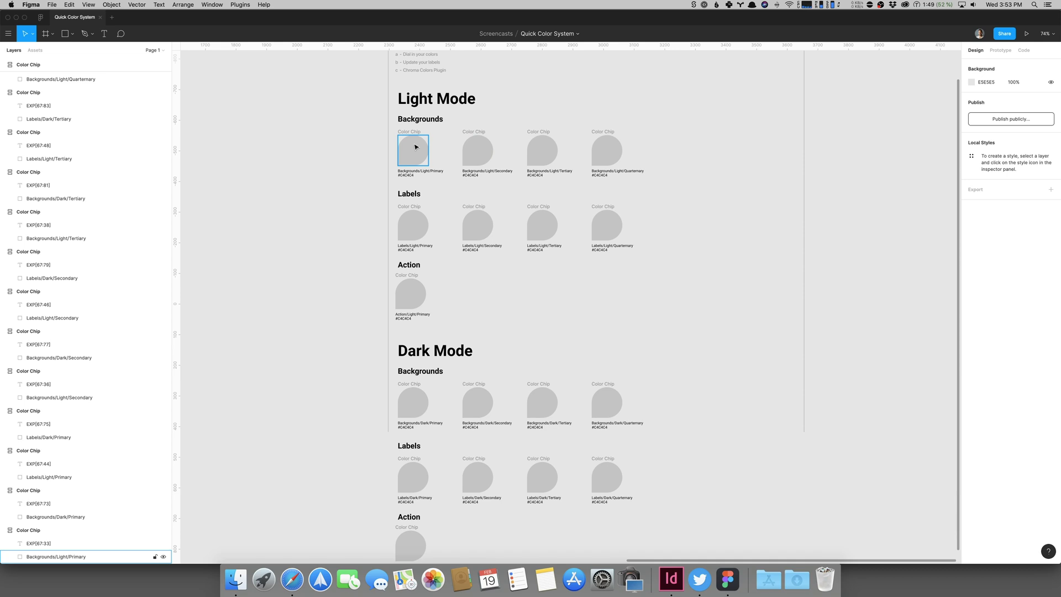
{"action": "left_click", "coordinate": [416, 151]}
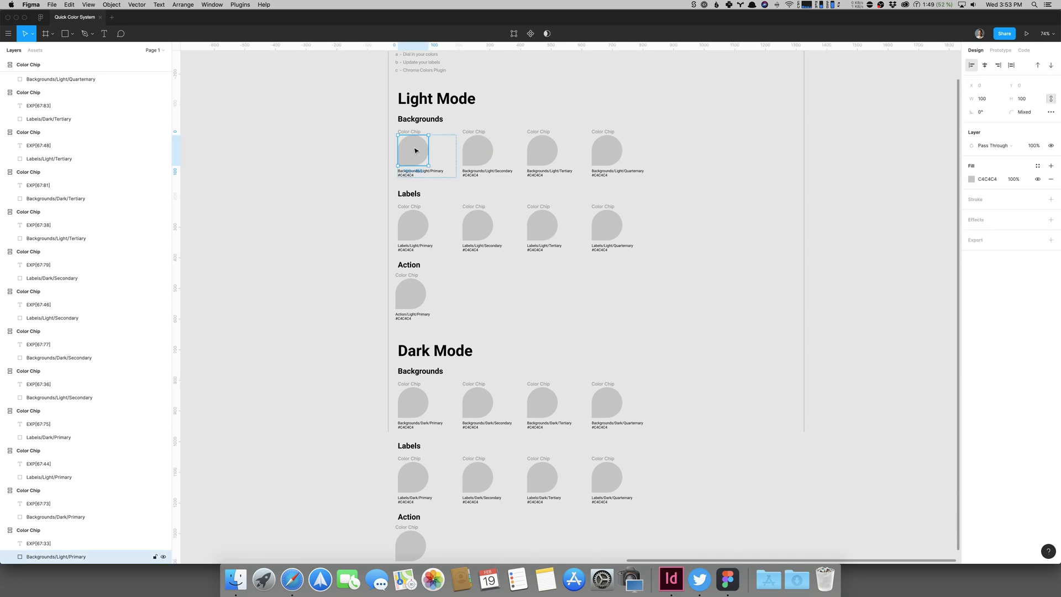
{"action": "left_click", "coordinate": [992, 181]}
{"action": "type", "text": "f"}
{"action": "key", "text": "Tab"}
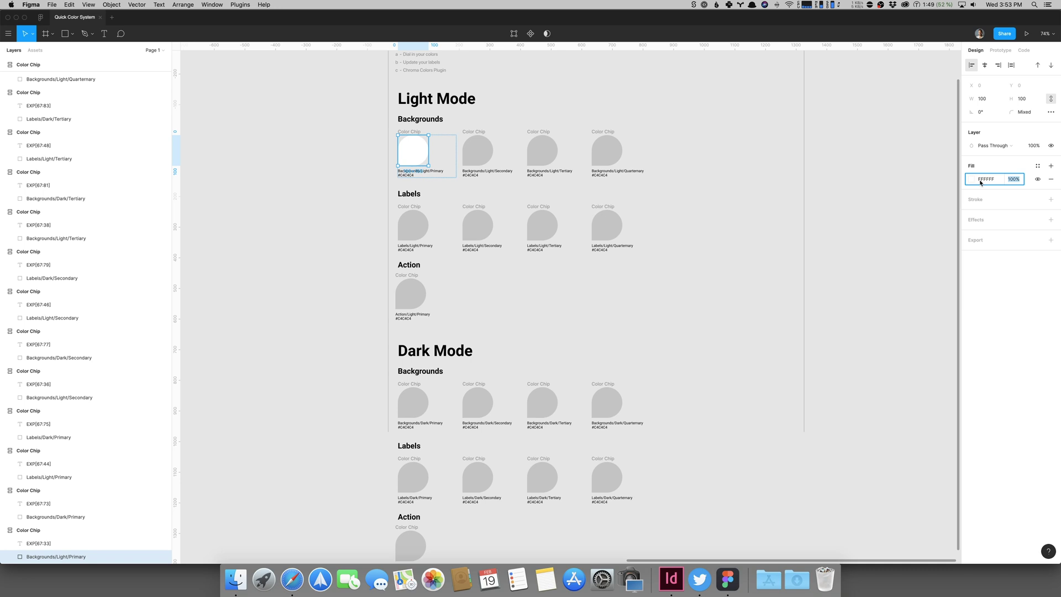
{"action": "left_click", "coordinate": [972, 180]}
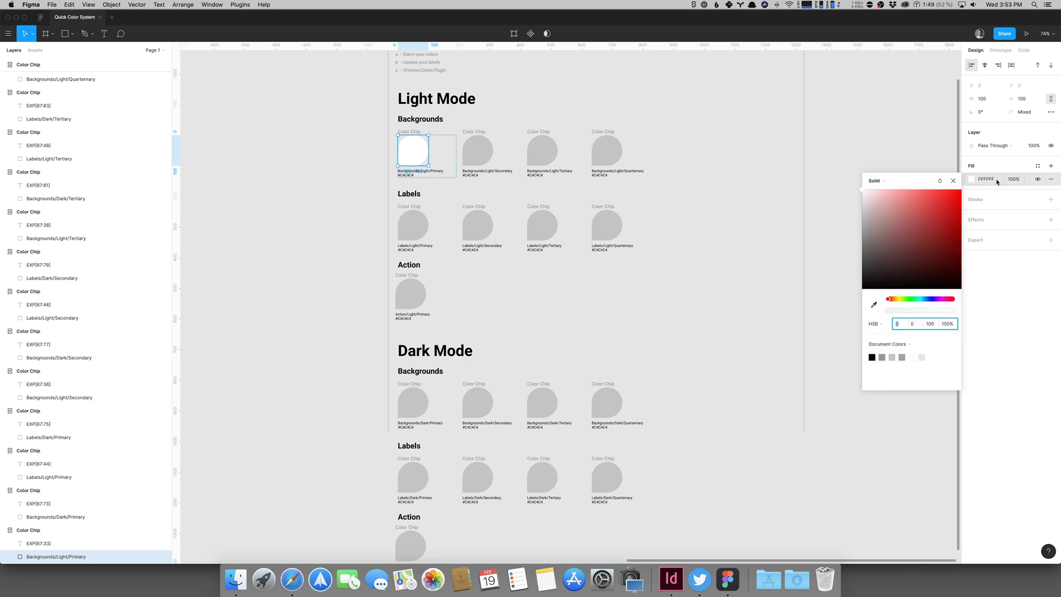
{"action": "left_click", "coordinate": [998, 181]}
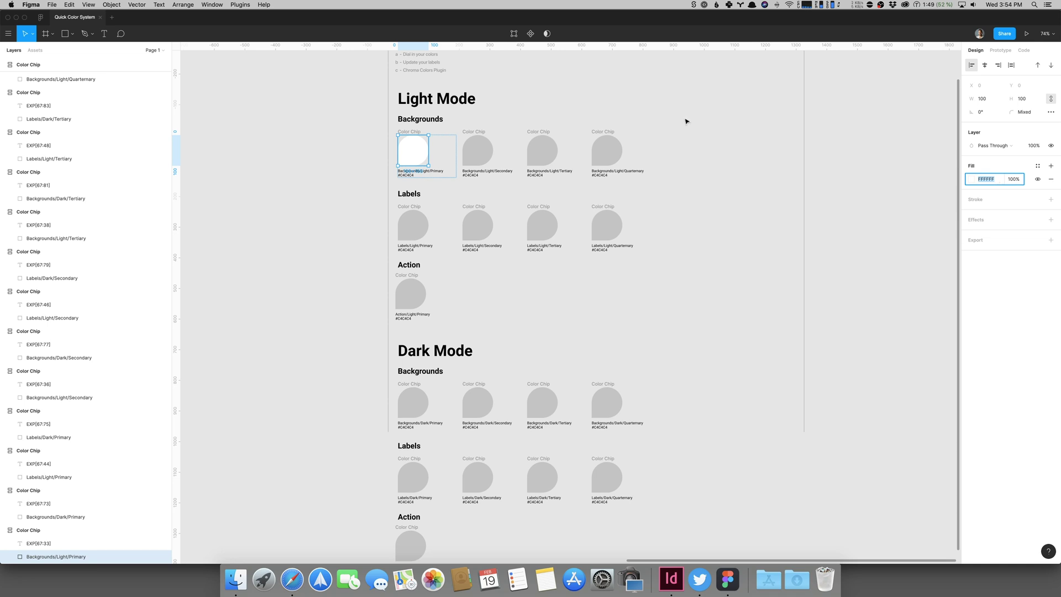
{"action": "left_click", "coordinate": [635, 119]}
Try FFFFFF and F5F5F5 as the fill of the Backgrounds/Light/Secondary chip.
{"action": "left_click", "coordinate": [476, 146]}
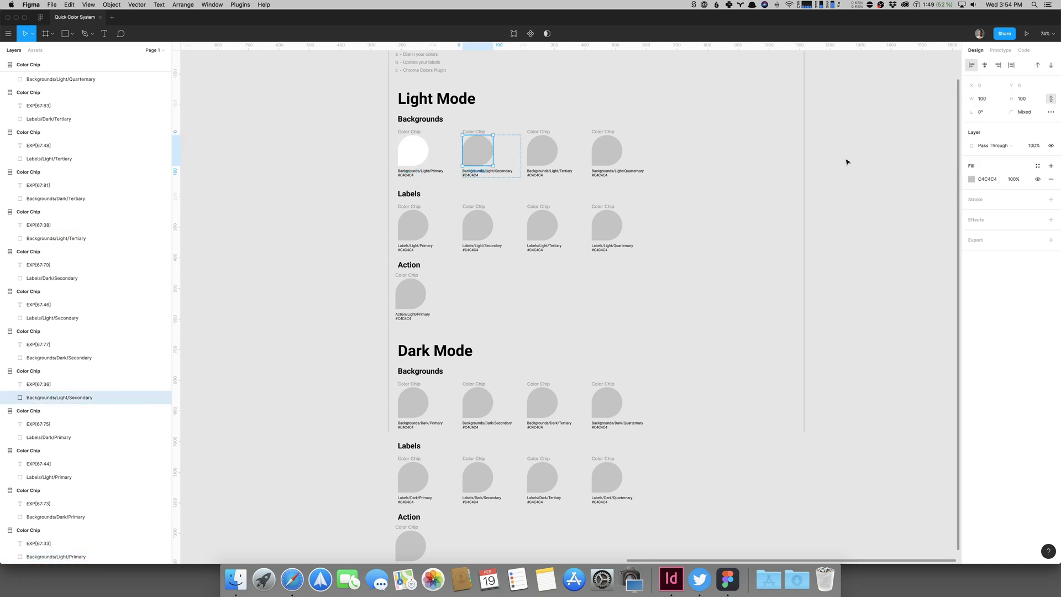
{"action": "left_click", "coordinate": [999, 182]}
{"action": "type", "text": "ffffff"}
{"action": "key", "text": "Tab"}
{"action": "left_click", "coordinate": [988, 182]}
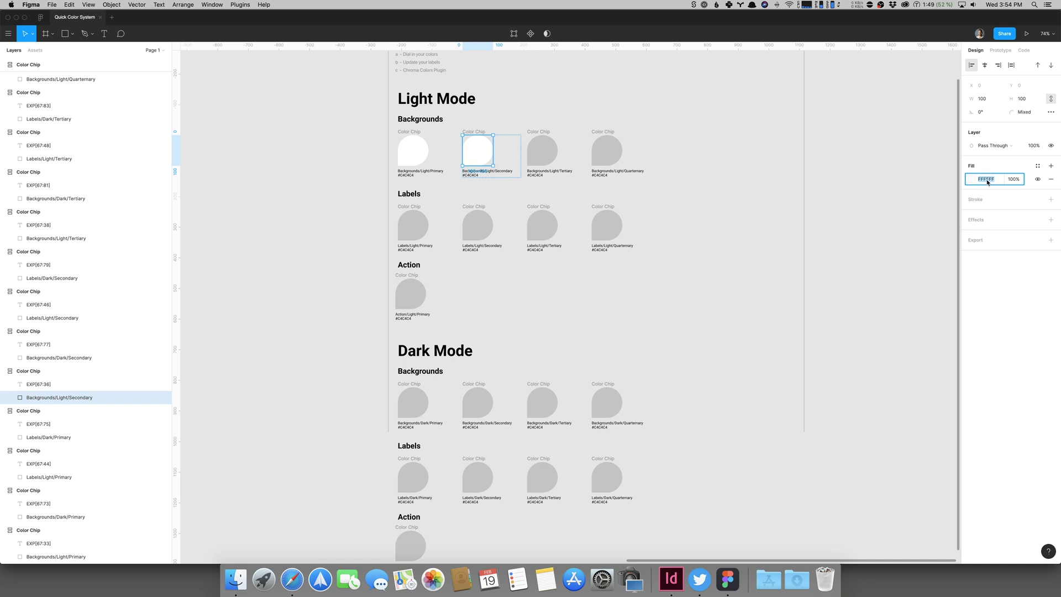
{"action": "type", "text": "f5"}
{"action": "key", "text": "Return"}
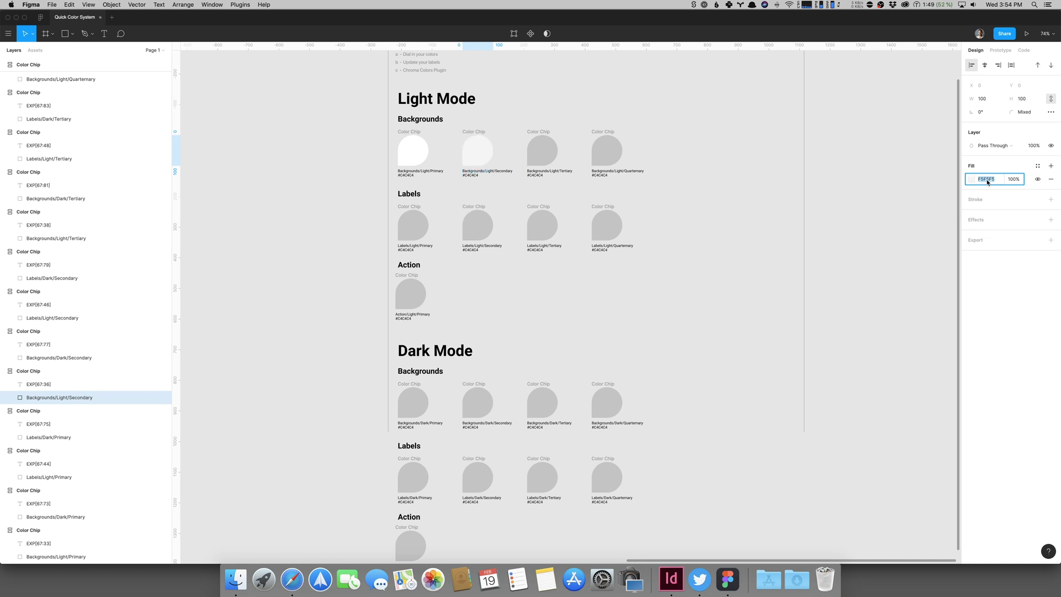
Compare E1E1E1, FFFFFF, F5F5F5 and D7D7D7 as fills on the Backgrounds/Light/Secondary chip.
{"action": "type", "text": "e1"}
{"action": "key", "text": "Return"}
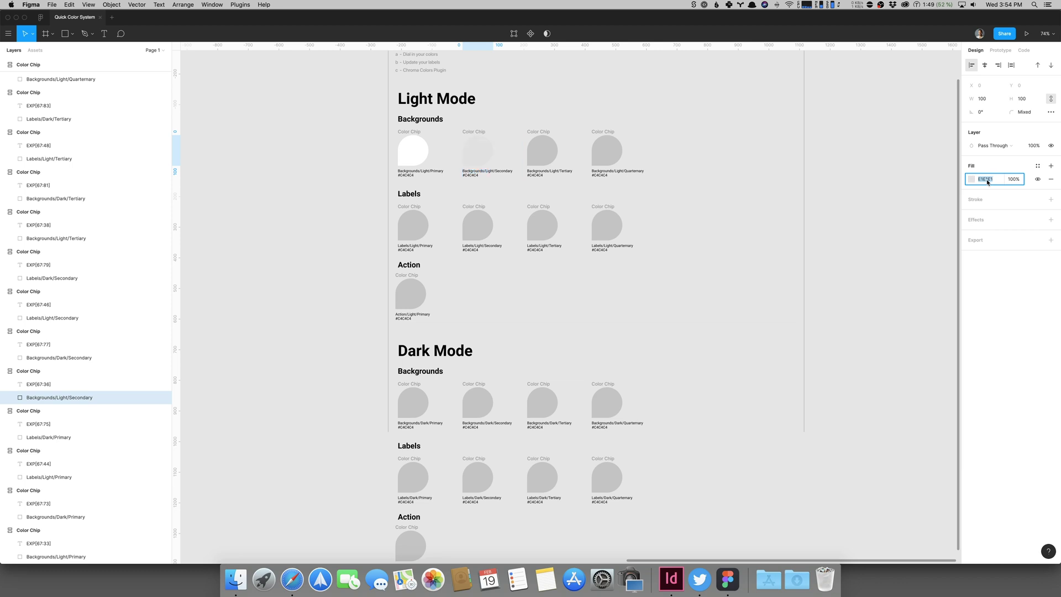
{"action": "type", "text": "ff"}
{"action": "key", "text": "Return"}
{"action": "type", "text": "f5"}
{"action": "key", "text": "Return"}
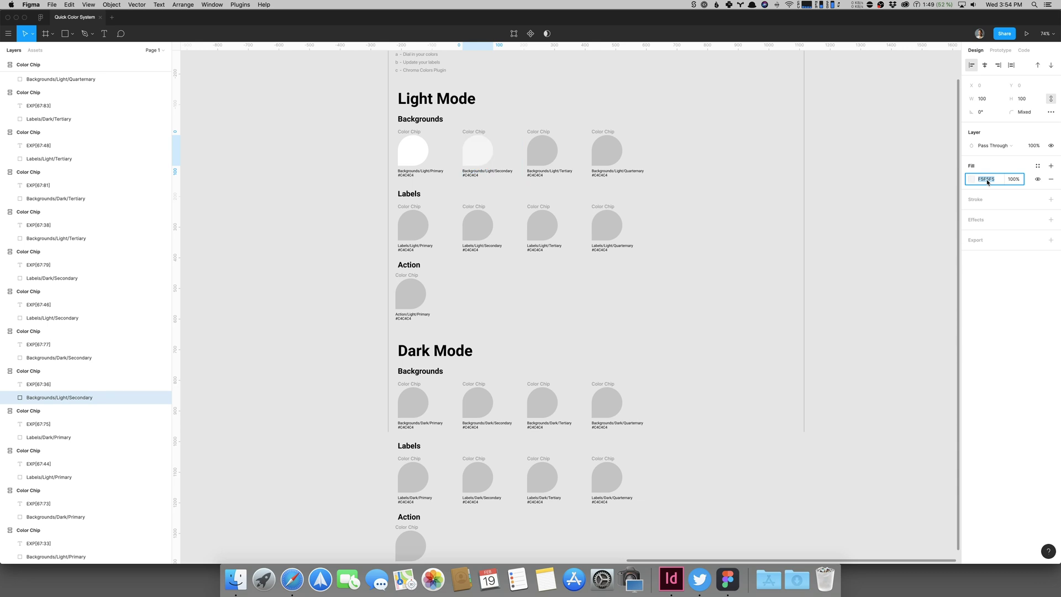
{"action": "type", "text": "d7"}
{"action": "key", "text": "Return"}
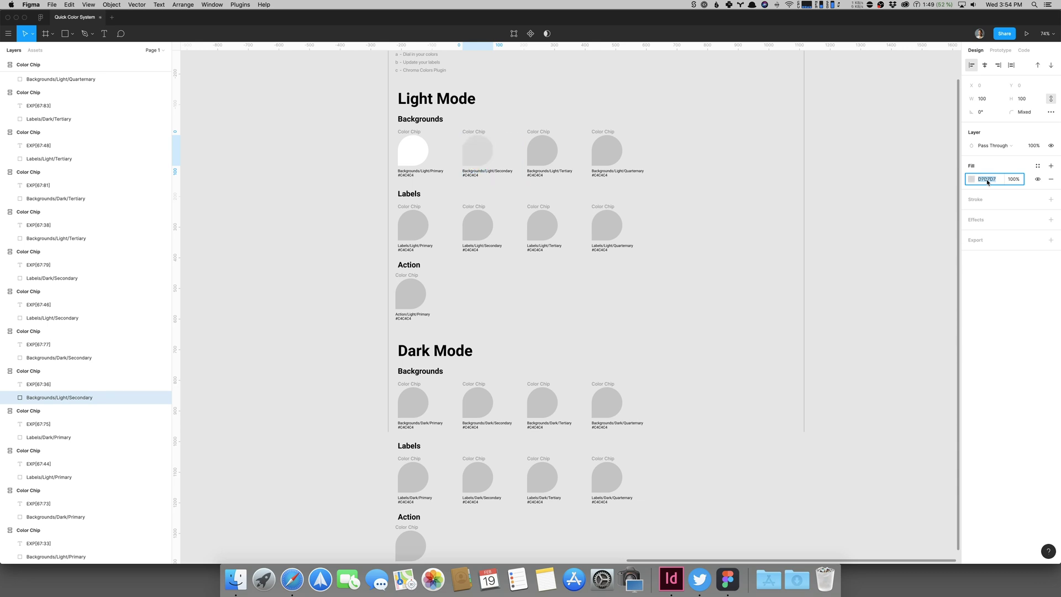
Set the Backgrounds/Light/Secondary chip's fill to EBEBEB and select the Backgrounds/Light/Tertiary chip.
{"action": "type", "text": "eb"}
{"action": "key", "text": "Return"}
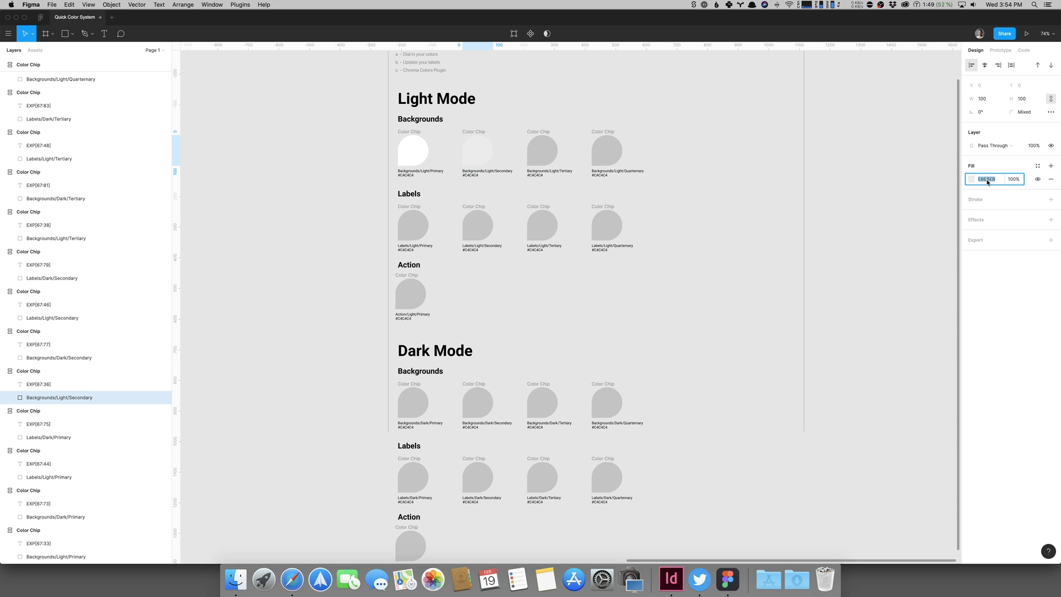
{"action": "left_click", "coordinate": [641, 90]}
{"action": "left_click", "coordinate": [553, 149]}
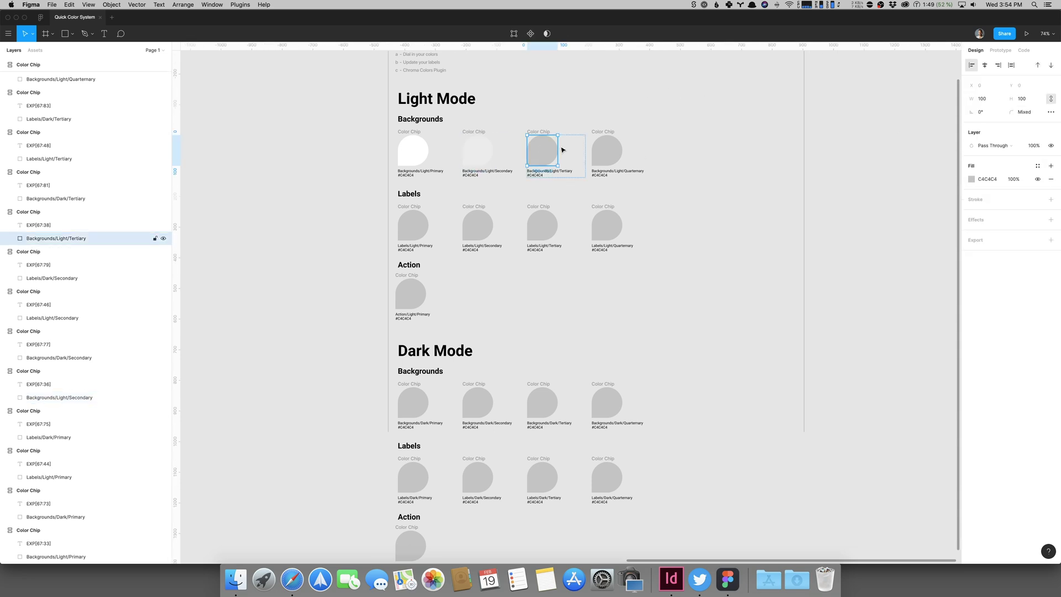
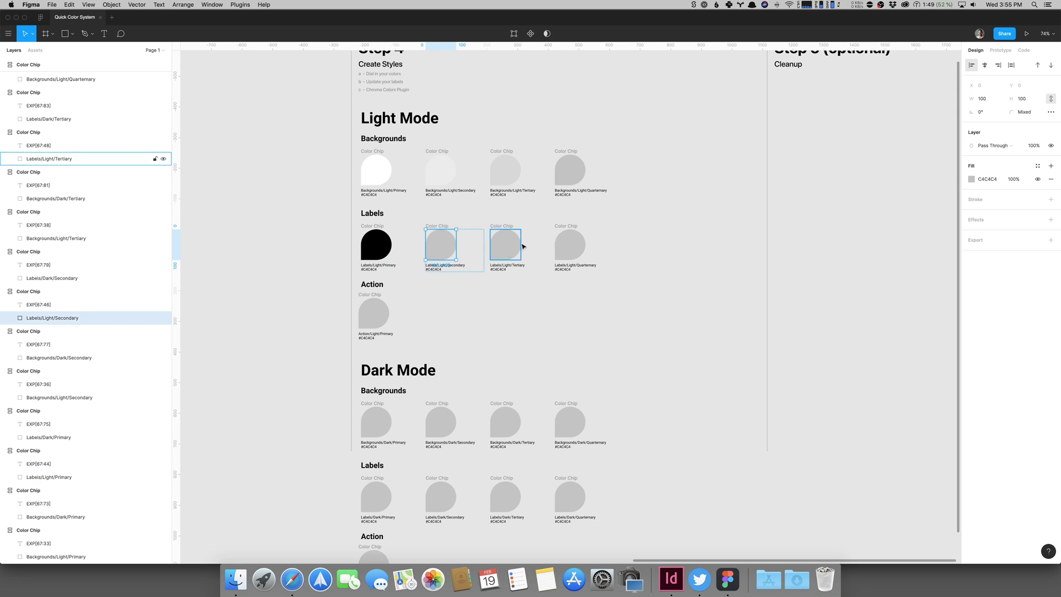
Set the fill of the Secondary, Tertiary and Quarternary chips in the Light Mode Labels row to 000000.
{"action": "left_click", "coordinate": [500, 246], "text": "shift"}
{"action": "left_click", "coordinate": [573, 243], "text": "shift"}
{"action": "left_click", "coordinate": [989, 179]}
{"action": "type", "text": "0"}
{"action": "key", "text": "Return"}
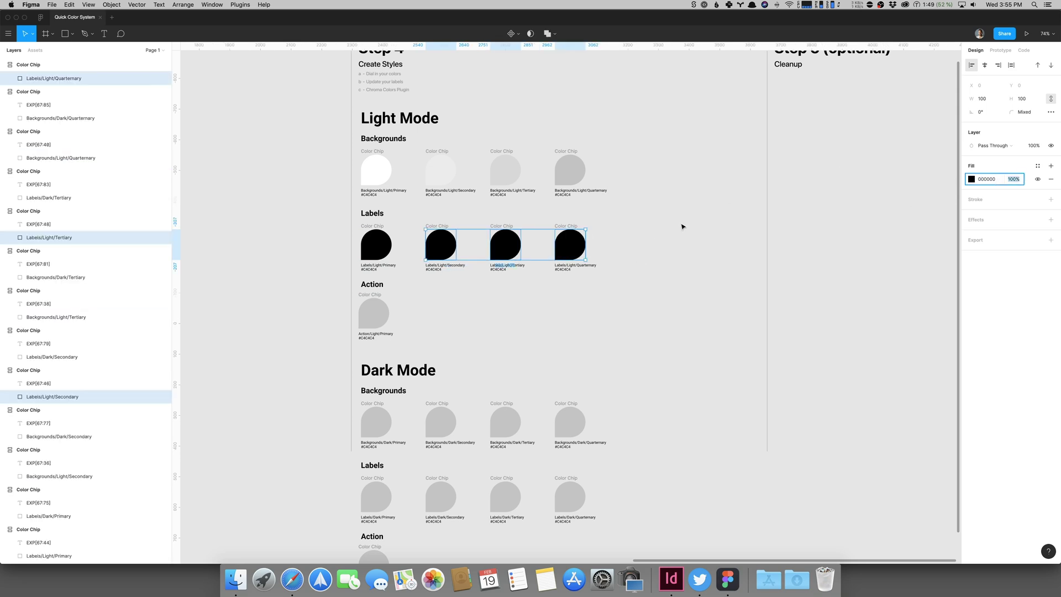
Set the fill of the Labels/Light/Secondary chip to 282828.
{"action": "left_click", "coordinate": [440, 244]}
{"action": "left_click", "coordinate": [988, 179]}
{"action": "type", "text": "282828"}
{"action": "key", "text": "Return"}
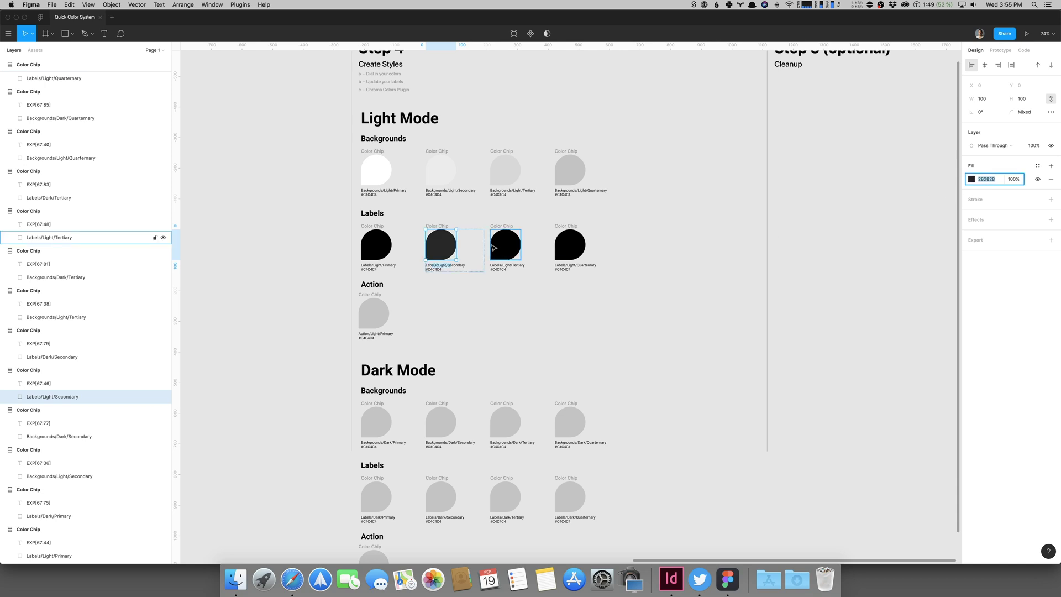
Set the fill of the Labels/Light/Tertiary chip to 3C3C3C.
{"action": "left_click", "coordinate": [506, 246]}
{"action": "left_click", "coordinate": [987, 179]}
{"action": "type", "text": "3C3C3C"}
{"action": "key", "text": "Return"}
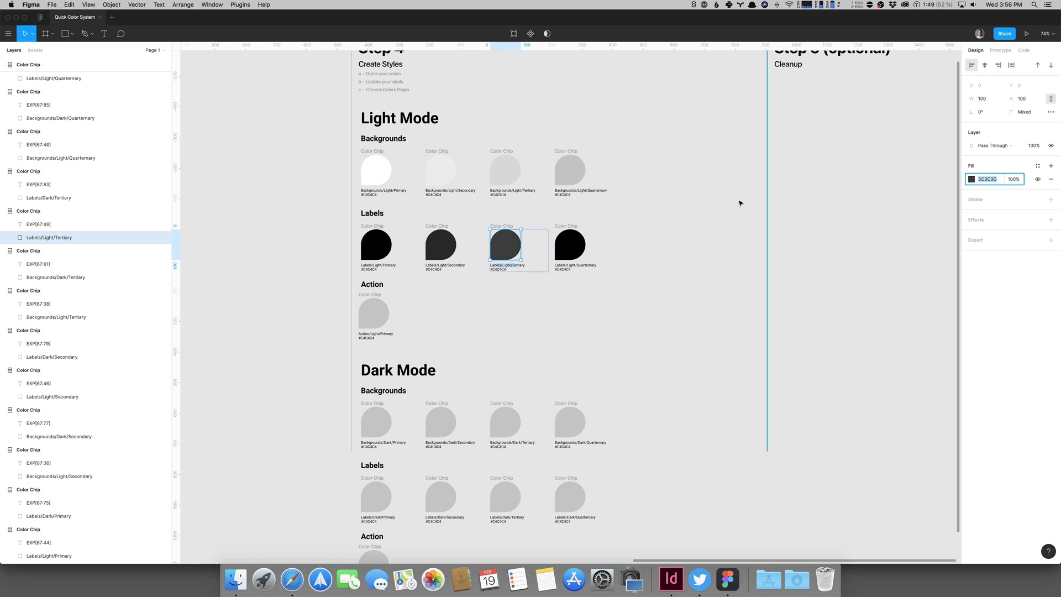
Set the fill of the Labels/Light/Quarternary chip to 505050 and clear the selection.
{"action": "left_click", "coordinate": [574, 244]}
{"action": "left_click", "coordinate": [986, 179]}
{"action": "type", "text": "3C3C3C"}
{"action": "key", "text": "Return"}
{"action": "type", "text": "50"}
{"action": "key", "text": "Return"}
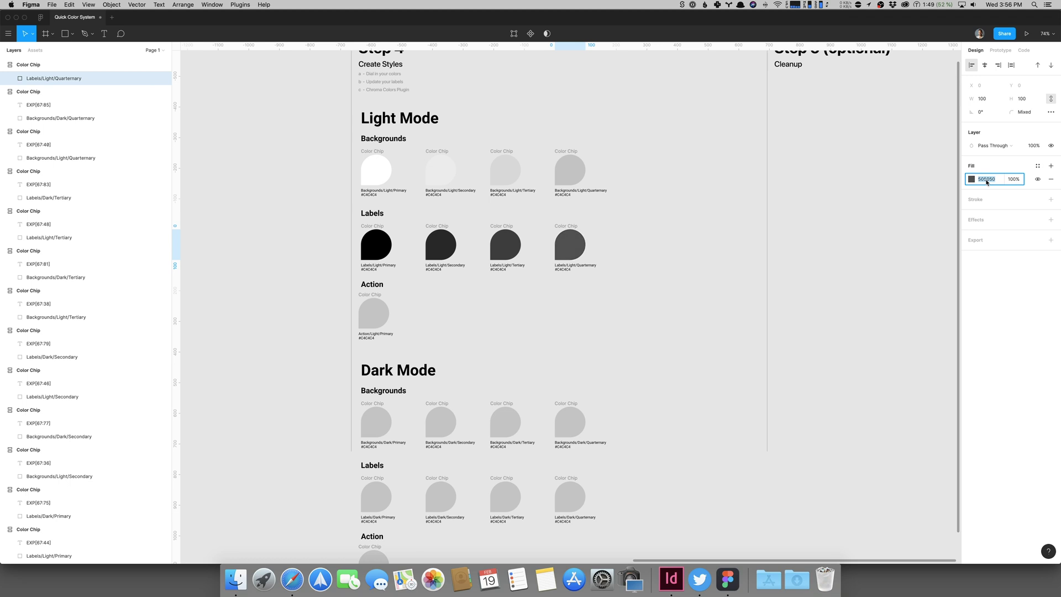
{"action": "left_click", "coordinate": [667, 213]}
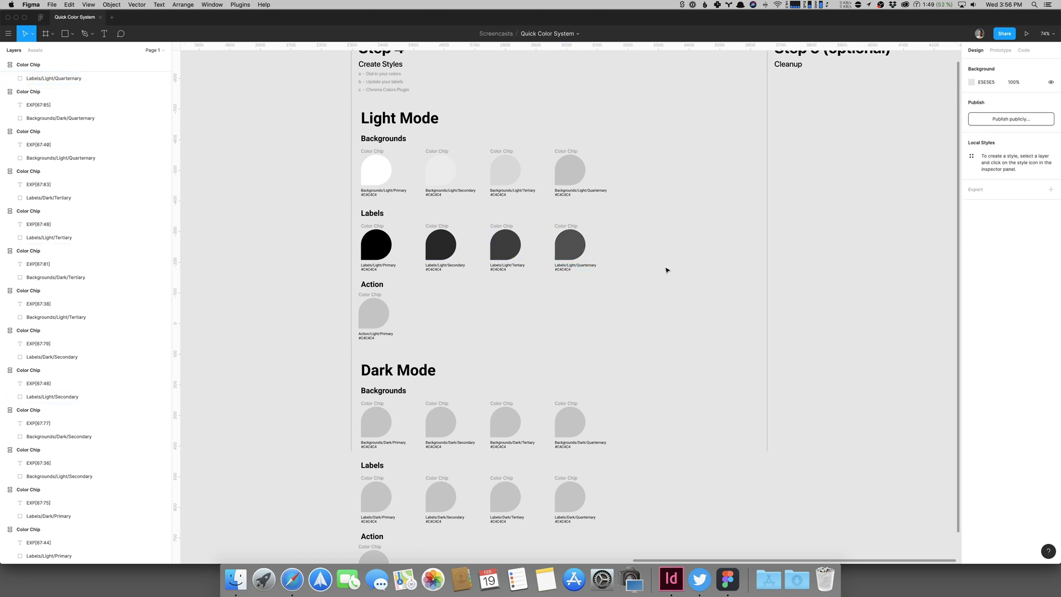
Pick a medium green as the fill of the Action/Light/Primary chip and clear the selection.
{"action": "scroll", "coordinate": [653, 255], "scroll_direction": "down", "scroll_amount": 2}
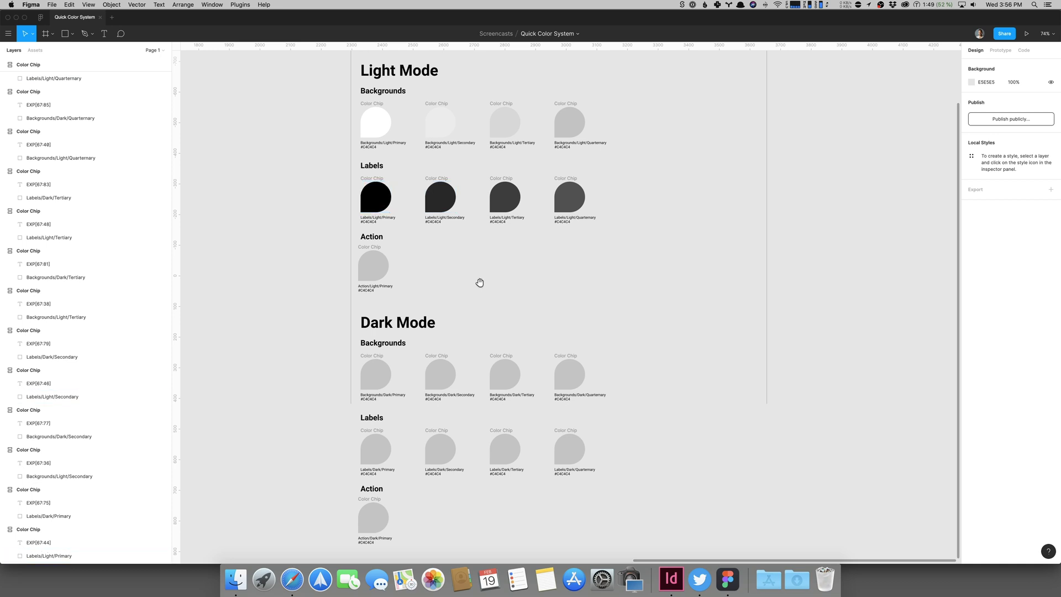
{"action": "scroll", "coordinate": [479, 282], "scroll_direction": "up", "scroll_amount": 1}
{"action": "left_click", "coordinate": [361, 279]}
{"action": "left_click", "coordinate": [977, 180]}
{"action": "left_click", "coordinate": [972, 179]}
{"action": "left_click_drag", "start_coordinate": [913, 299], "coordinate": [906, 301]}
{"action": "left_click_drag", "start_coordinate": [911, 250], "coordinate": [949, 207]}
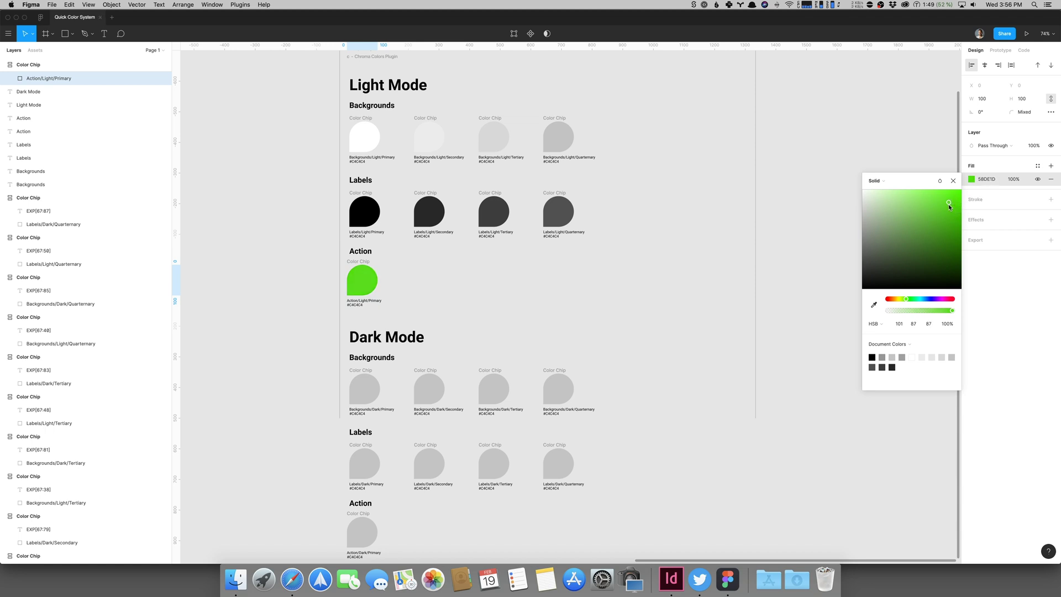
{"action": "left_click_drag", "start_coordinate": [947, 203], "coordinate": [932, 214]}
{"action": "left_click", "coordinate": [820, 132]}
Copy the green HEX fill value of the Action/Light/Primary chip to the Action/Dark/Primary chip.
{"action": "scroll", "coordinate": [661, 237], "scroll_direction": "up", "scroll_amount": 3}
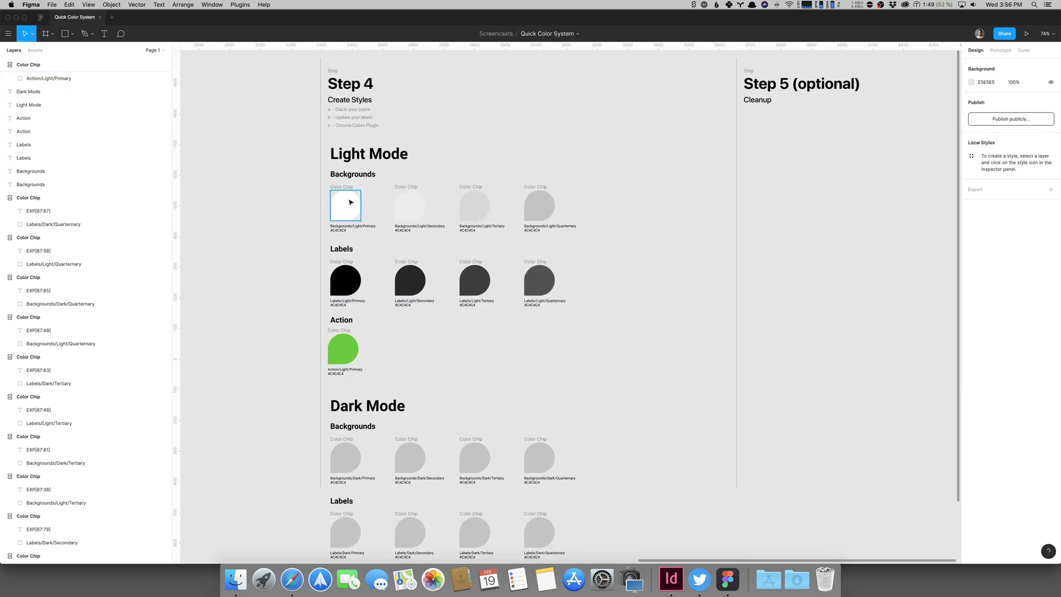
{"action": "scroll", "coordinate": [425, 188], "scroll_direction": "down", "scroll_amount": 5}
{"action": "left_click", "coordinate": [336, 217]}
{"action": "left_click", "coordinate": [988, 183]}
{"action": "key", "text": "super+c"}
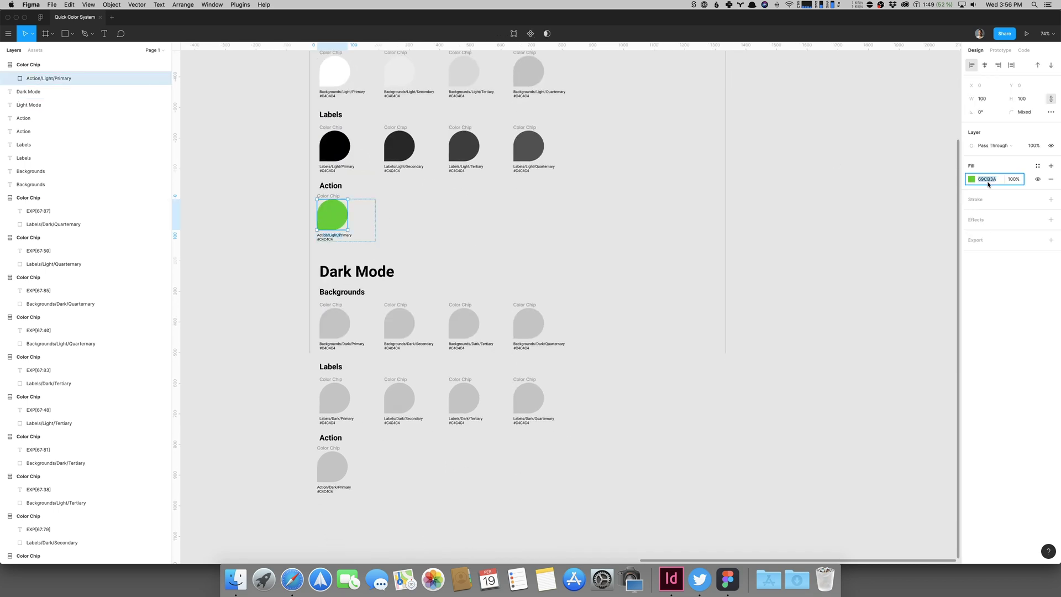
{"action": "left_click", "coordinate": [336, 467]}
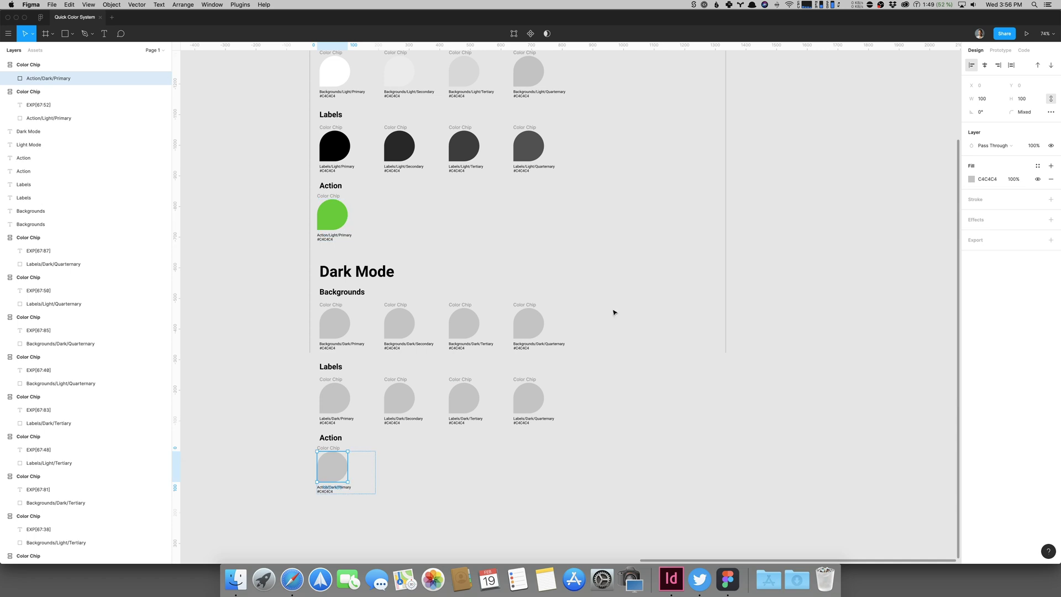
{"action": "left_click", "coordinate": [984, 181]}
{"action": "key", "text": "super+v"}
{"action": "key", "text": "Return"}
{"action": "left_click", "coordinate": [558, 201]}
Set the fill of all four Backgrounds chips under Dark Mode to 000000.
{"action": "scroll", "coordinate": [580, 190], "scroll_direction": "down", "scroll_amount": 2}
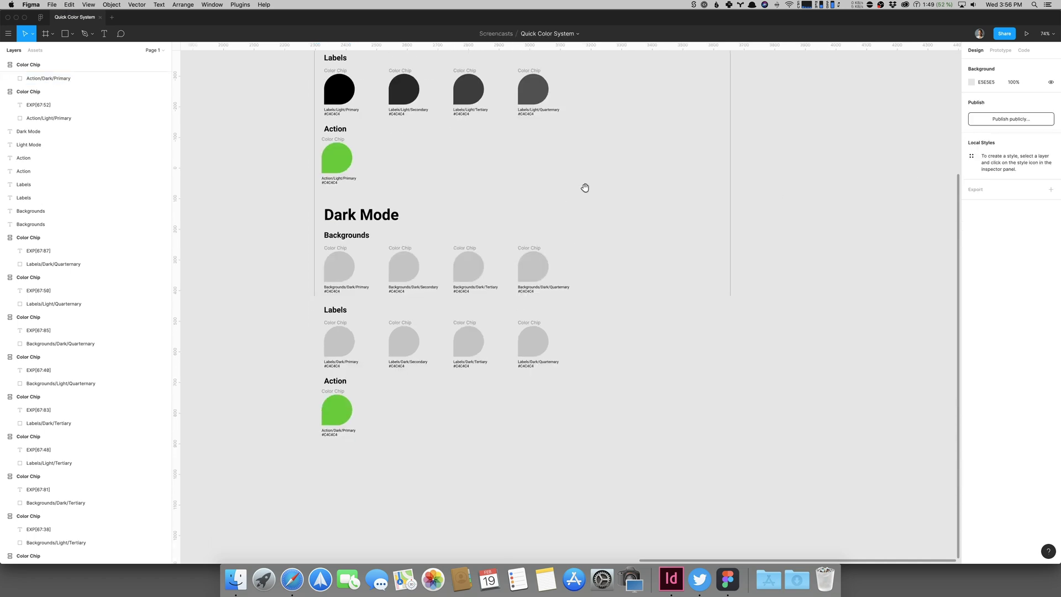
{"action": "left_click", "coordinate": [344, 275]}
{"action": "left_click", "coordinate": [406, 269], "text": "shift"}
{"action": "left_click", "coordinate": [458, 270], "text": "shift"}
{"action": "left_click", "coordinate": [528, 272], "text": "shift"}
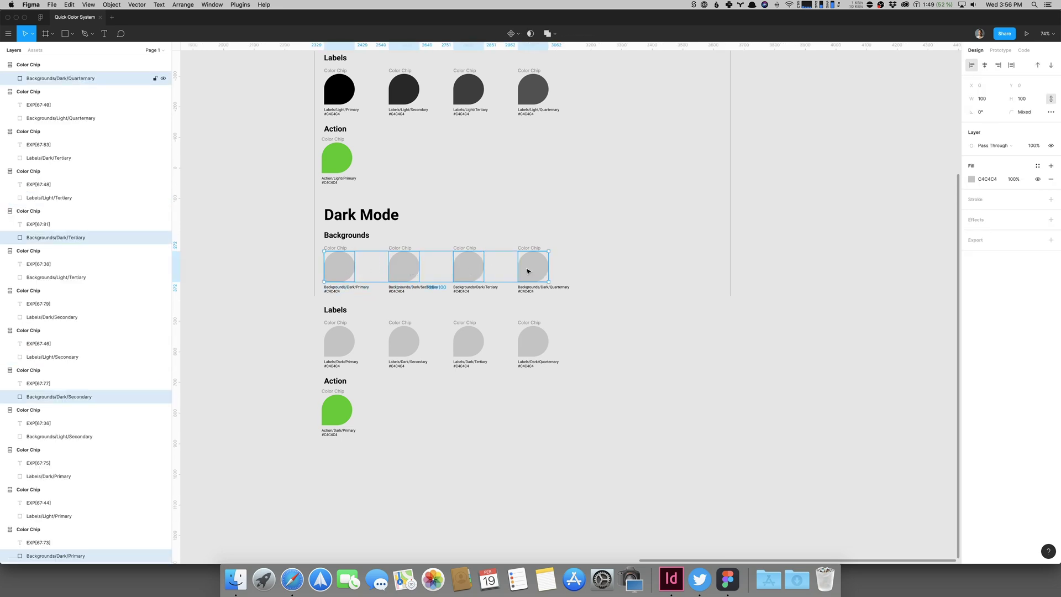
{"action": "left_click", "coordinate": [990, 179]}
{"action": "type", "text": "000000"}
{"action": "key", "text": "Return"}
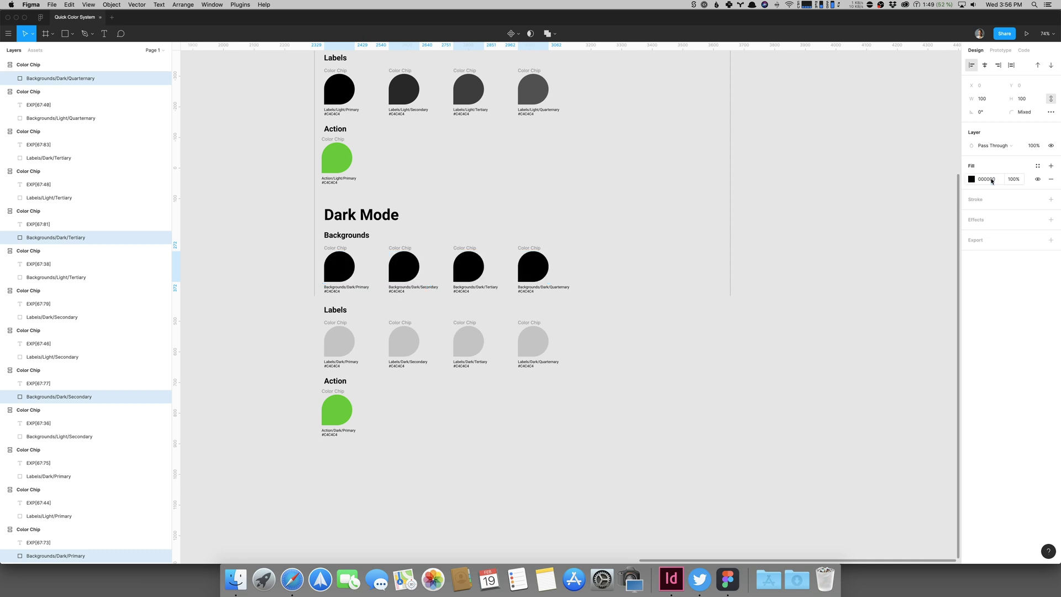
{"action": "left_click", "coordinate": [692, 174]}
Set the Backgrounds/Dark/Secondary chip's fill to 282828 and select the Backgrounds/Dark/Tertiary chip.
{"action": "left_click", "coordinate": [416, 269]}
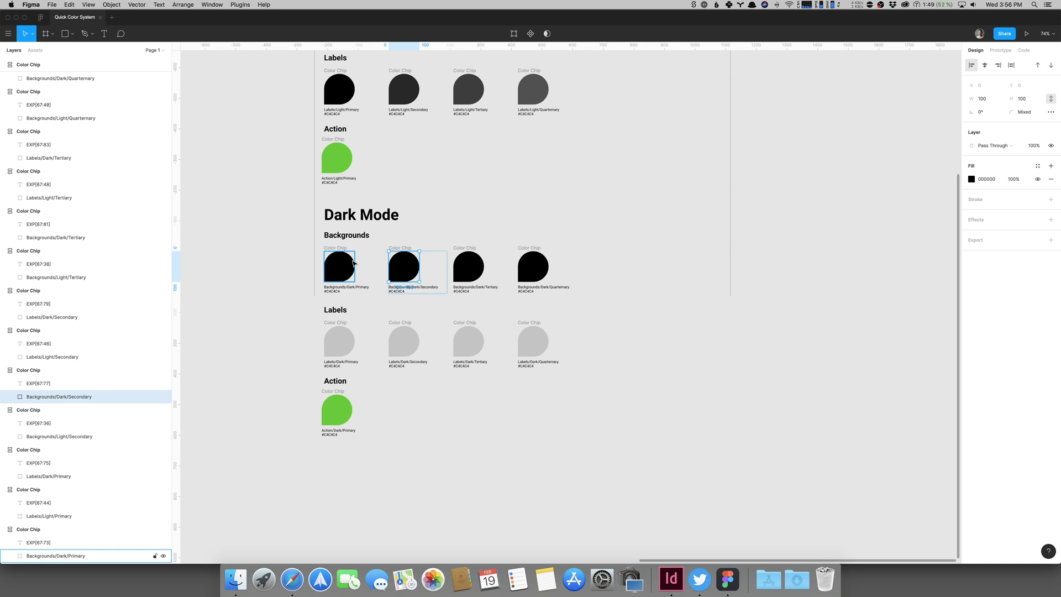
{"action": "left_click", "coordinate": [986, 179]}
{"action": "type", "text": "282828"}
{"action": "key", "text": "Return"}
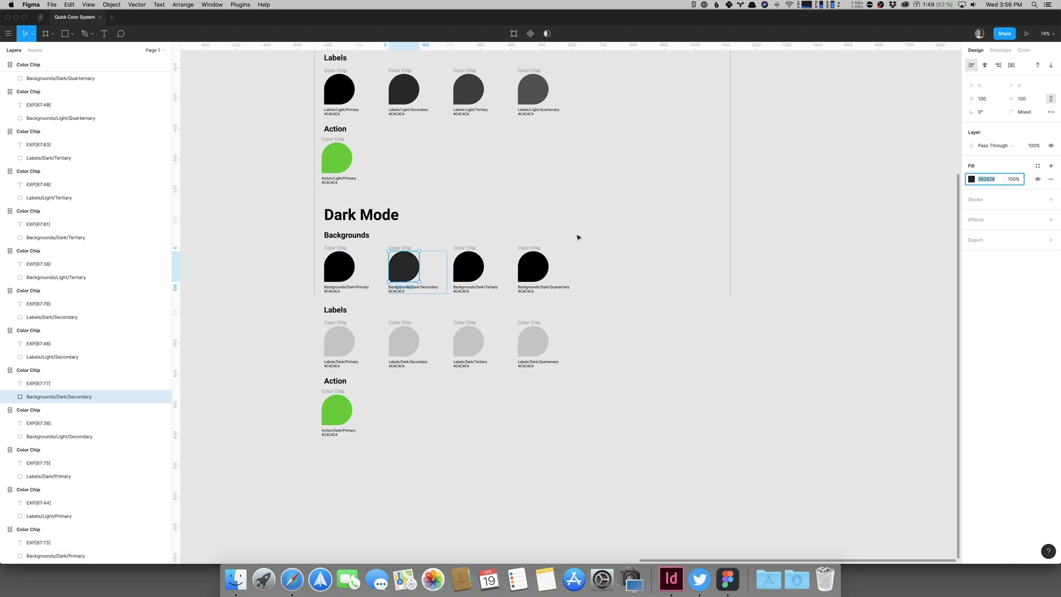
{"action": "left_click", "coordinate": [469, 267]}
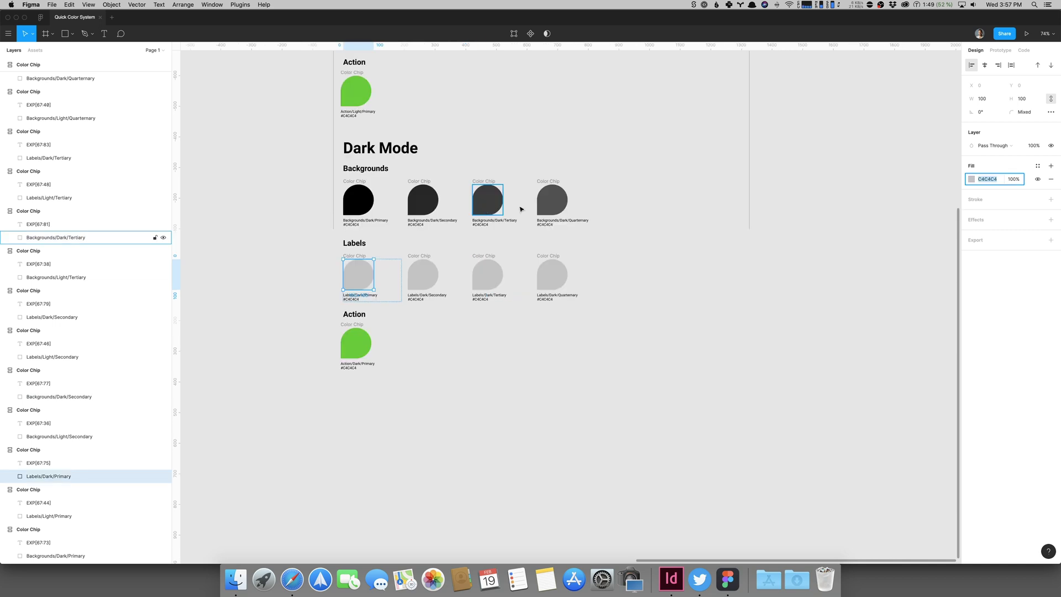
Set the fill of all four Labels chips under Dark Mode to FFFFFF.
{"action": "key", "text": "Escape"}
{"action": "left_click", "coordinate": [362, 277]}
{"action": "left_click", "coordinate": [431, 278], "text": "shift"}
{"action": "left_click", "coordinate": [492, 276], "text": "shift"}
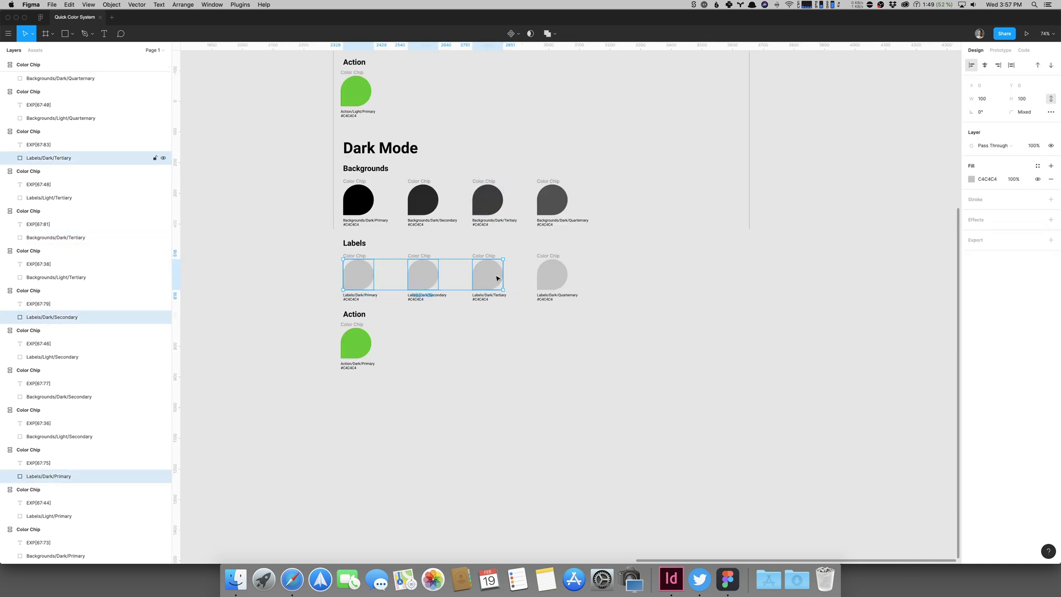
{"action": "left_click", "coordinate": [557, 278], "text": "shift"}
{"action": "left_click", "coordinate": [997, 178]}
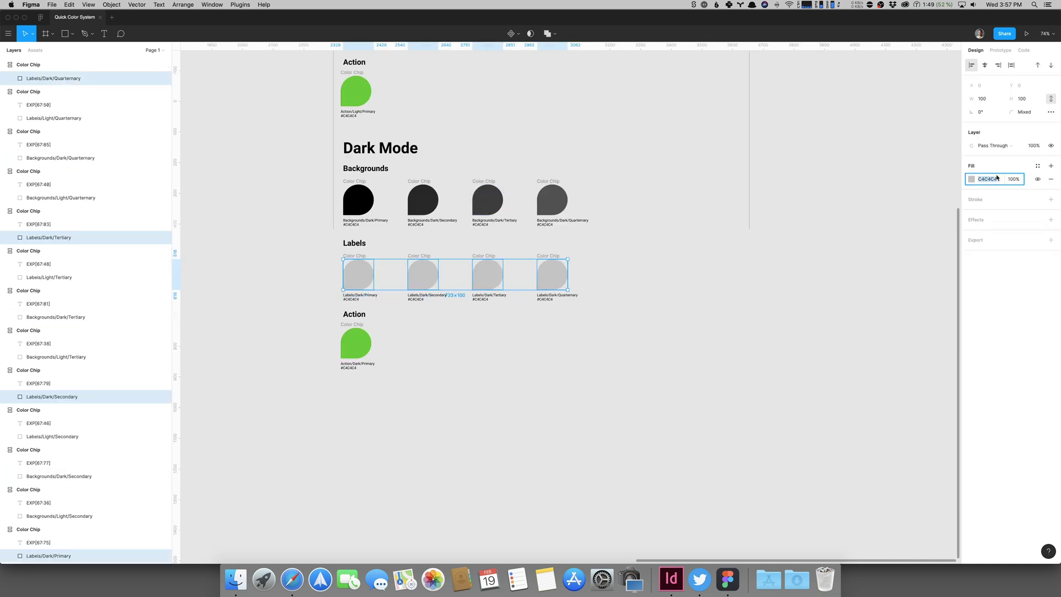
{"action": "type", "text": "ffffff"}
{"action": "key", "text": "Return"}
{"action": "left_click", "coordinate": [600, 167]}
Set the Labels/Dark/Secondary chip's fill to E1E1E1 and open the Labels/Dark/Tertiary chip's fill value for editing.
{"action": "left_click", "coordinate": [417, 277]}
{"action": "left_click", "coordinate": [989, 179]}
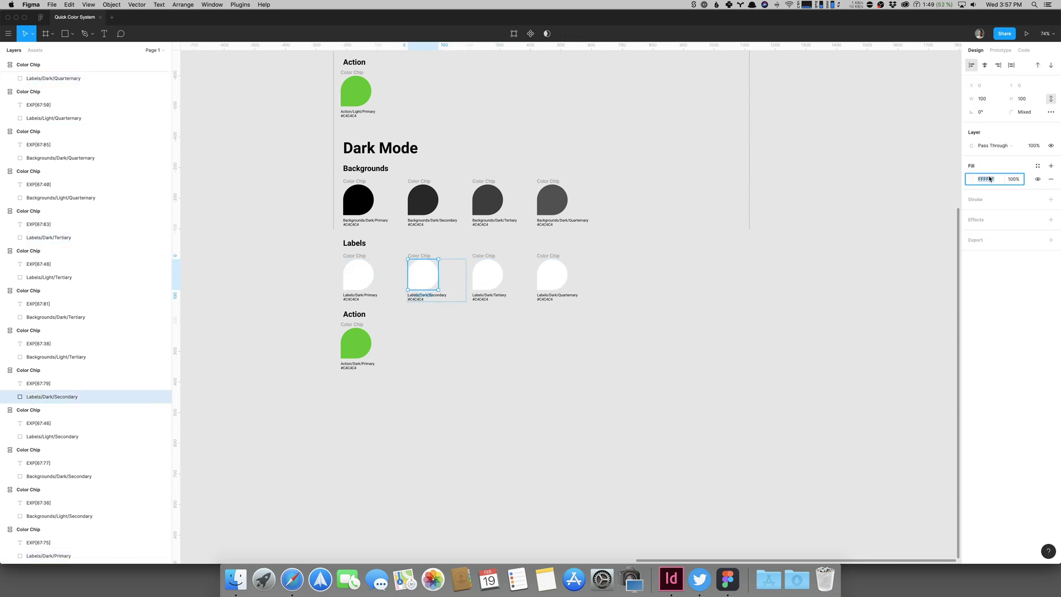
{"action": "type", "text": "e1e1e1"}
{"action": "key", "text": "Return"}
{"action": "left_click", "coordinate": [487, 274]}
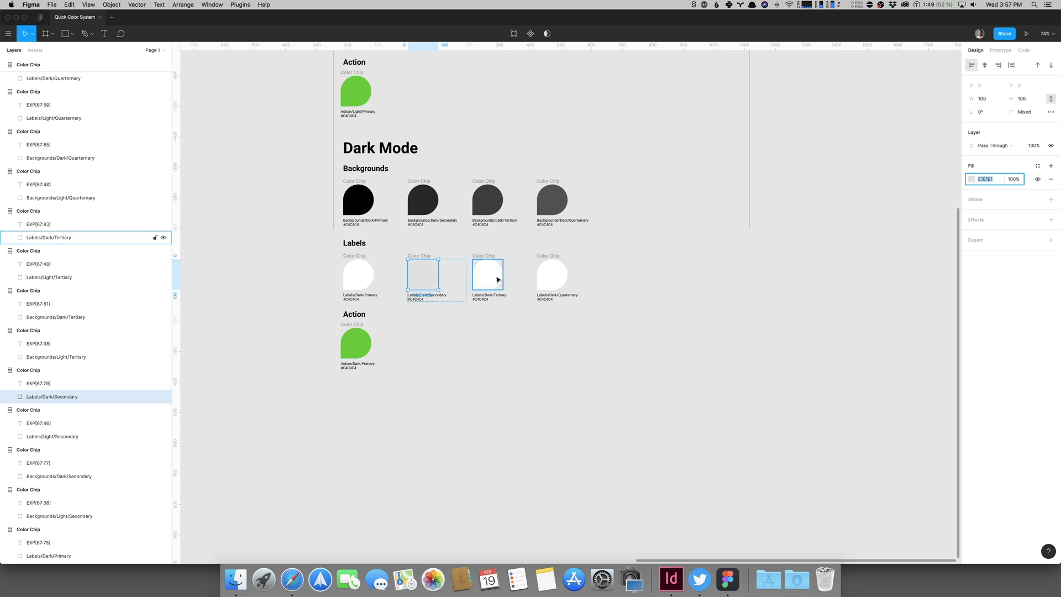
{"action": "left_click", "coordinate": [985, 178]}
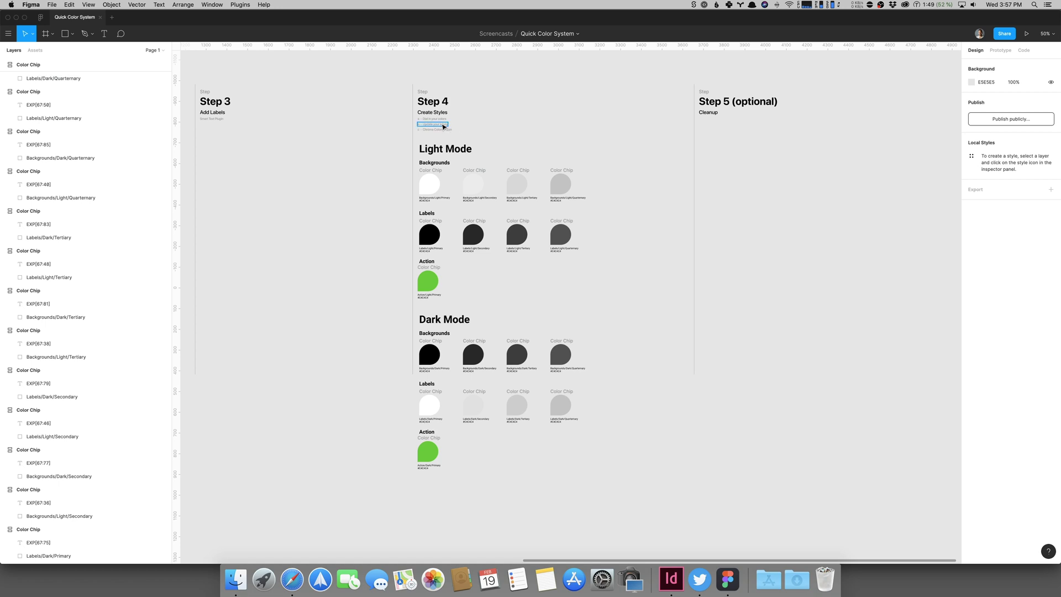
Update the labels of all Step 4 color chips by resolving the Smart Text expressions with the scope set to Selection.
{"action": "left_click", "coordinate": [537, 168]}
{"action": "left_click_drag", "start_coordinate": [394, 71], "coordinate": [635, 498]}
{"action": "key", "text": "super+slash"}
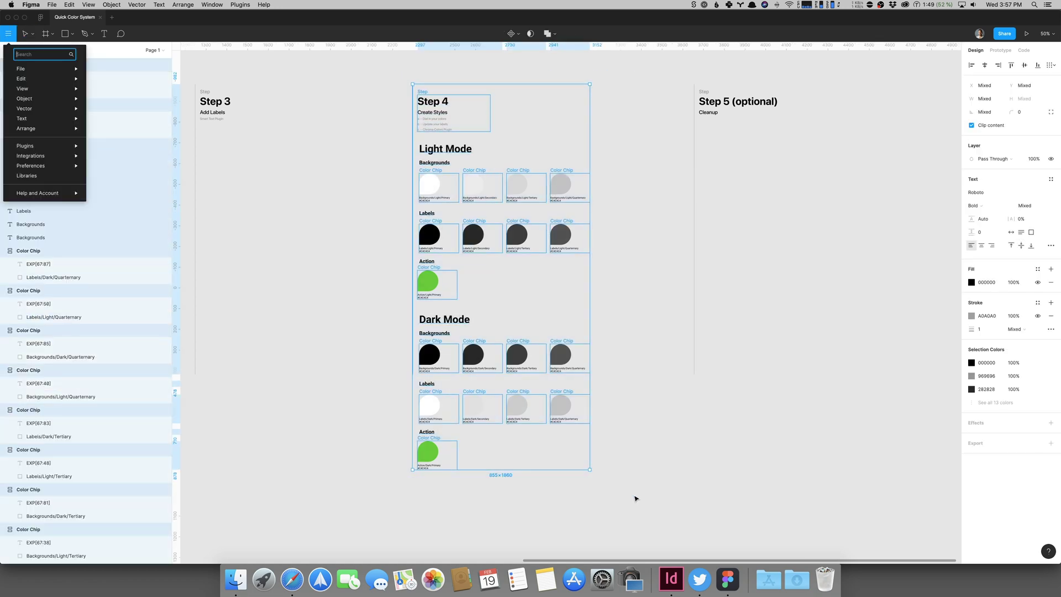
{"action": "type", "text": "smart"}
{"action": "key", "text": "Return"}
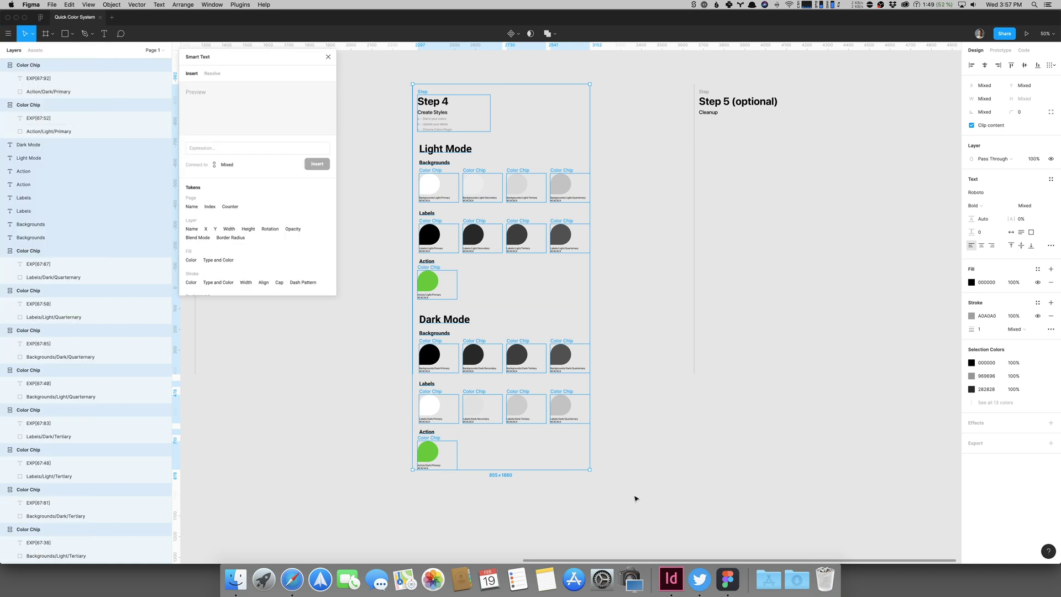
{"action": "left_click", "coordinate": [209, 74]}
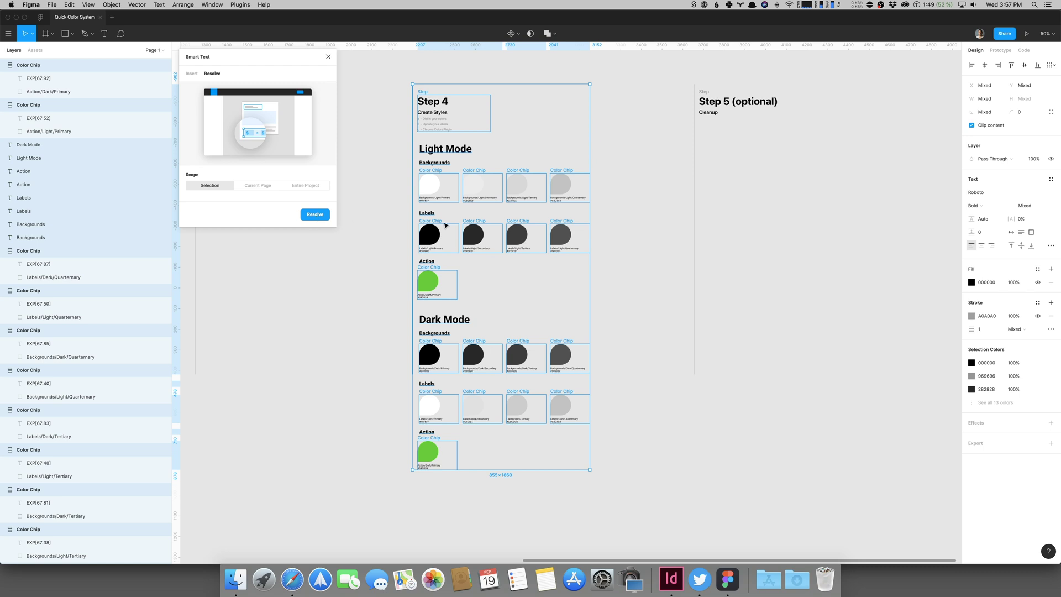
{"action": "left_click", "coordinate": [446, 139]}
{"action": "left_click", "coordinate": [328, 56]}
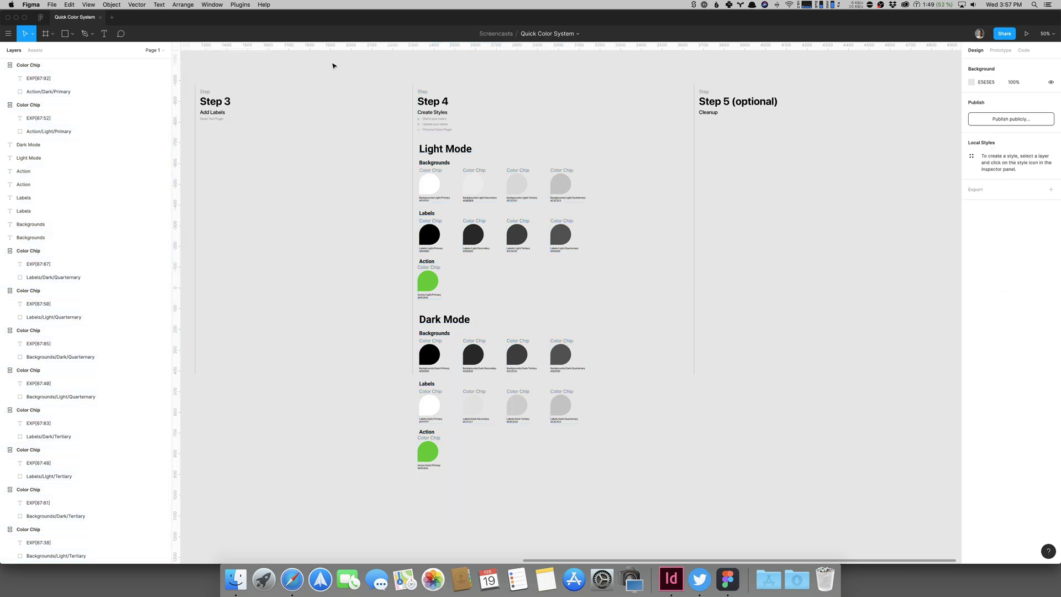
Examine the hex values in the chip labels under Light Mode and Dark Mode, comparing the Backgrounds/Light/Tertiary label with its fill.
{"action": "left_click_drag", "start_coordinate": [383, 204], "coordinate": [600, 323]}
{"action": "key", "text": "shift+2"}
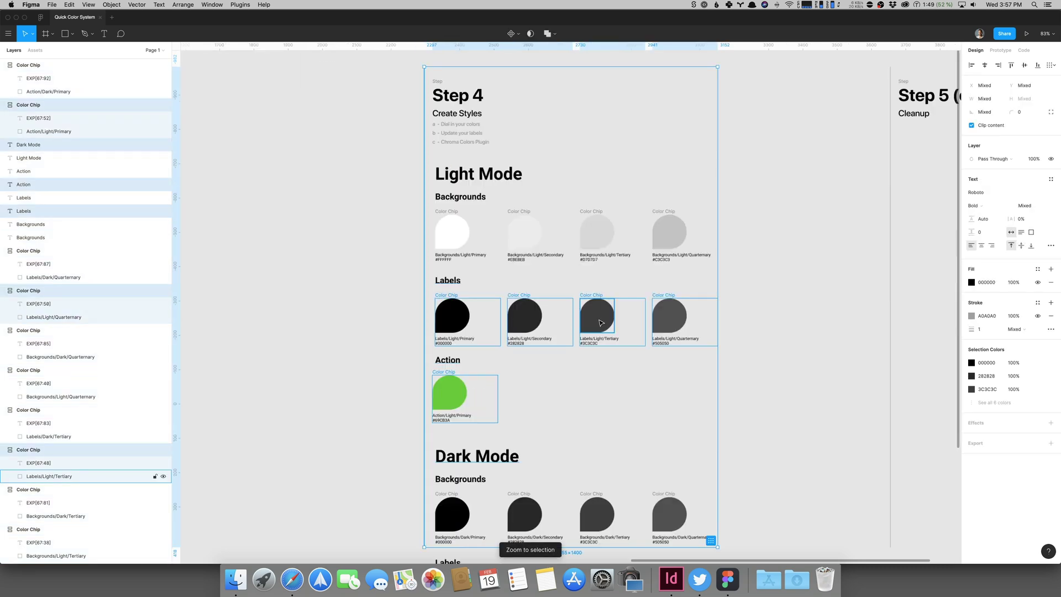
{"action": "scroll", "coordinate": [608, 299], "scroll_direction": "down", "scroll_amount": 3}
{"action": "left_click", "coordinate": [590, 167]}
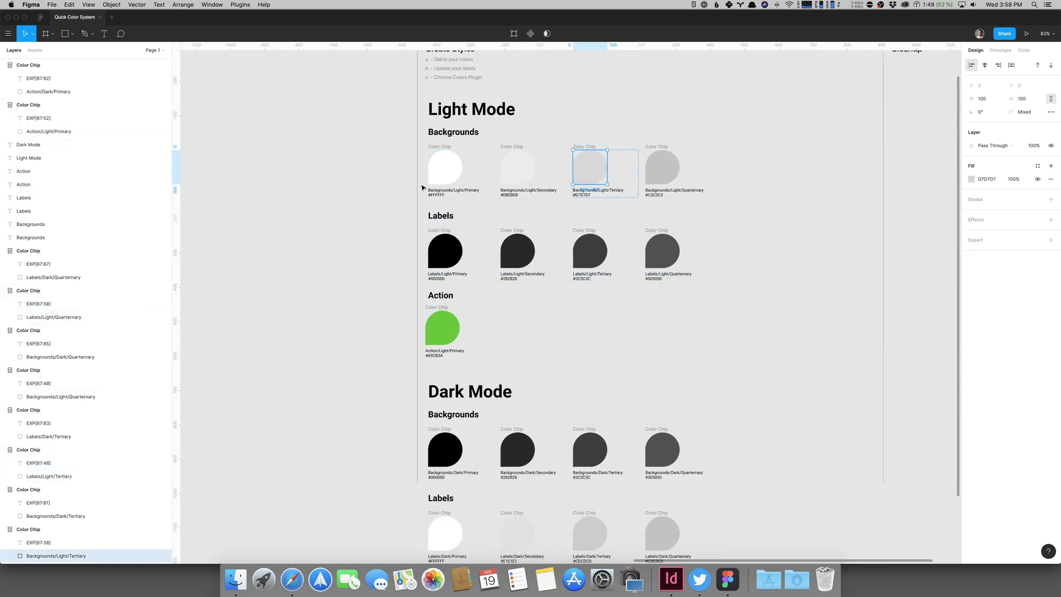
{"action": "left_click", "coordinate": [689, 125]}
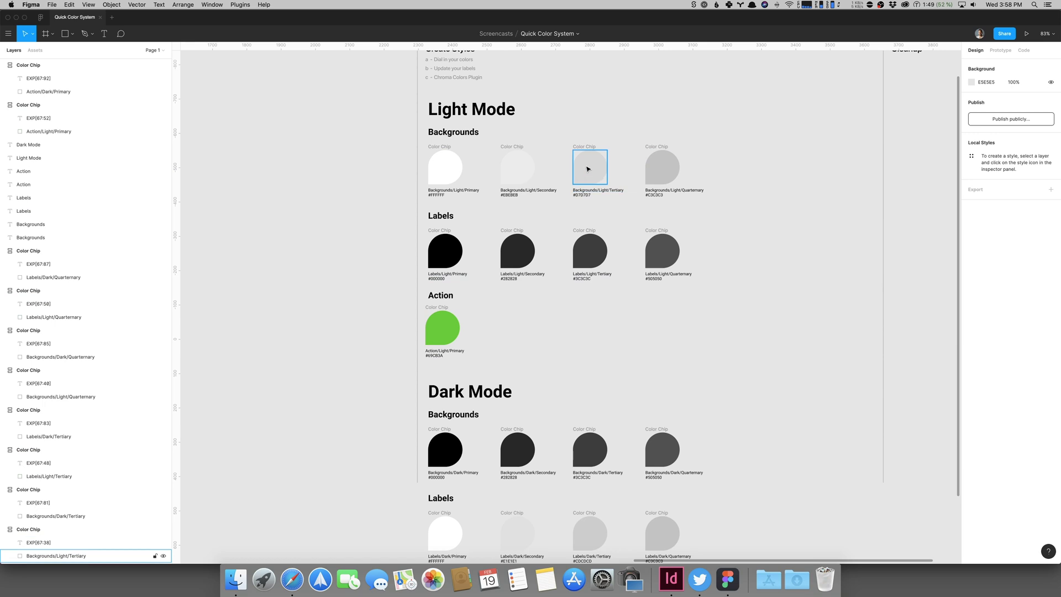
{"action": "left_click", "coordinate": [587, 168]}
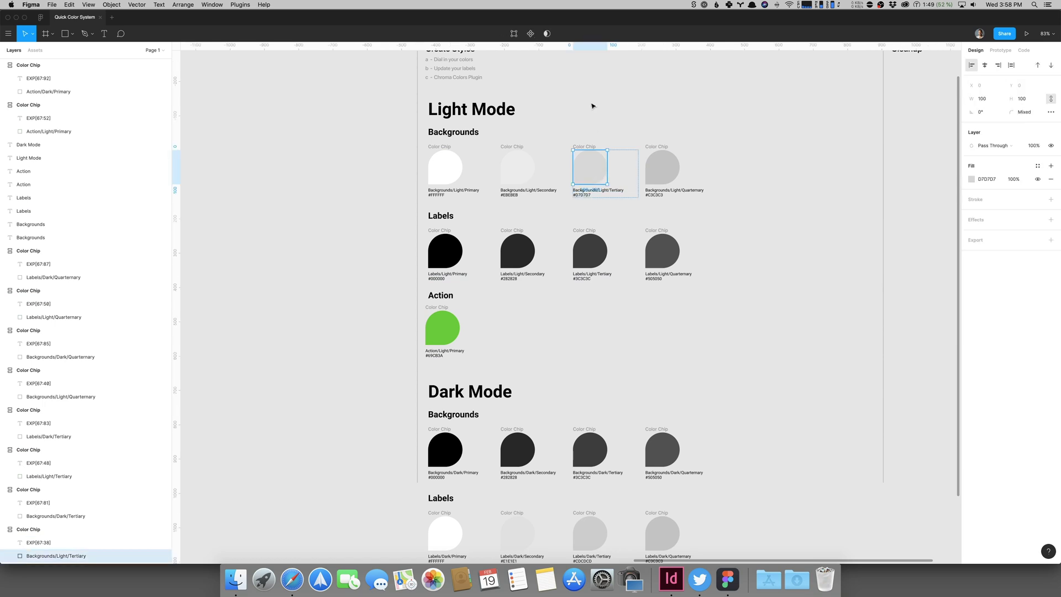
{"action": "scroll", "coordinate": [735, 218], "scroll_direction": "down", "scroll_amount": 5}
{"action": "left_click_drag", "start_coordinate": [737, 282], "coordinate": [714, 196]}
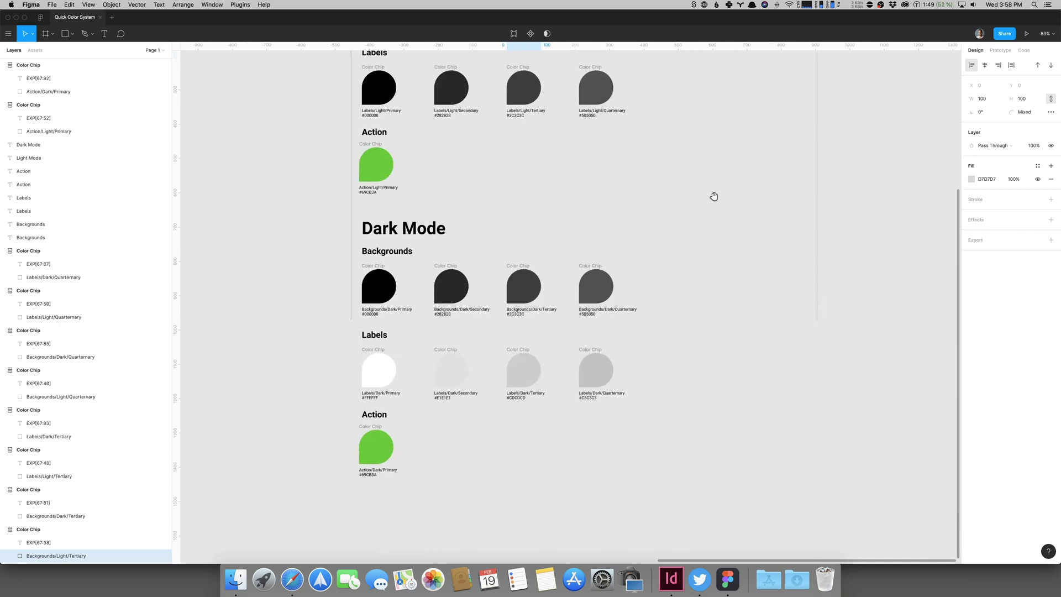
{"action": "scroll", "coordinate": [704, 196], "scroll_direction": "up", "scroll_amount": 8}
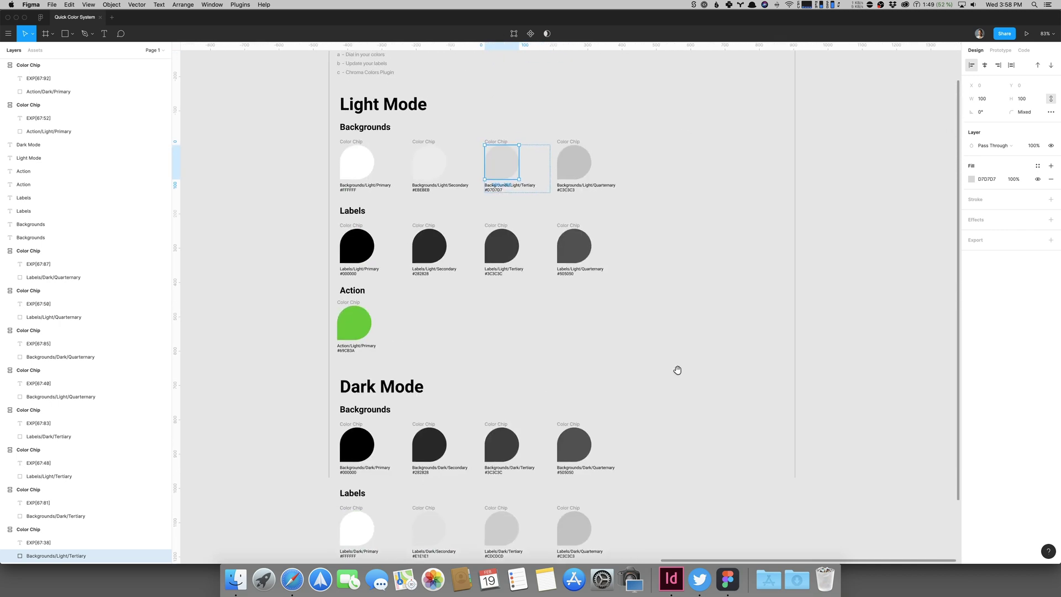
{"action": "scroll", "coordinate": [481, 138], "scroll_direction": "up", "scroll_amount": 1}
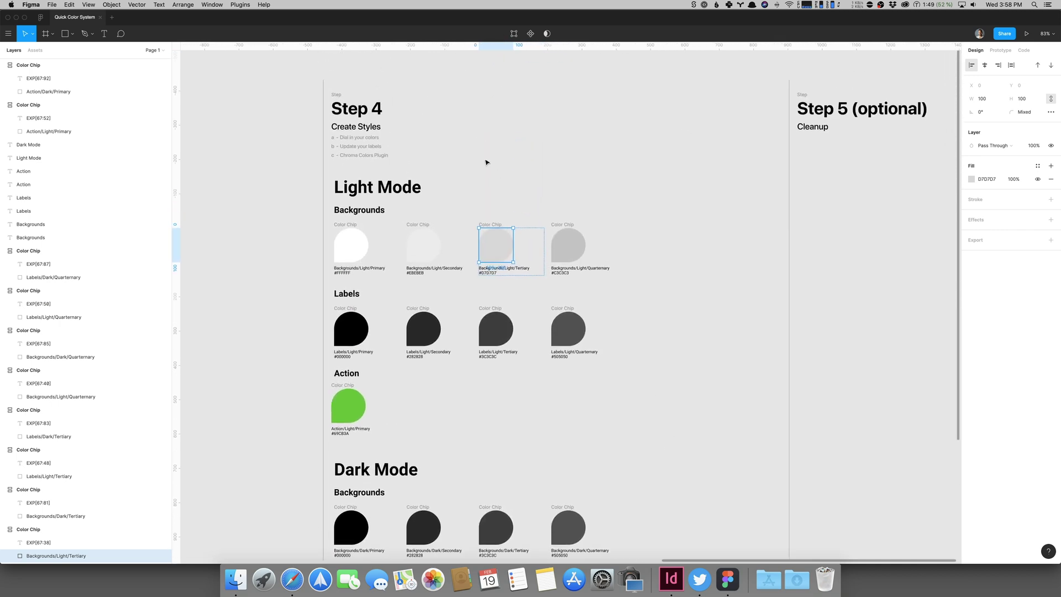
{"action": "left_click", "coordinate": [553, 170]}
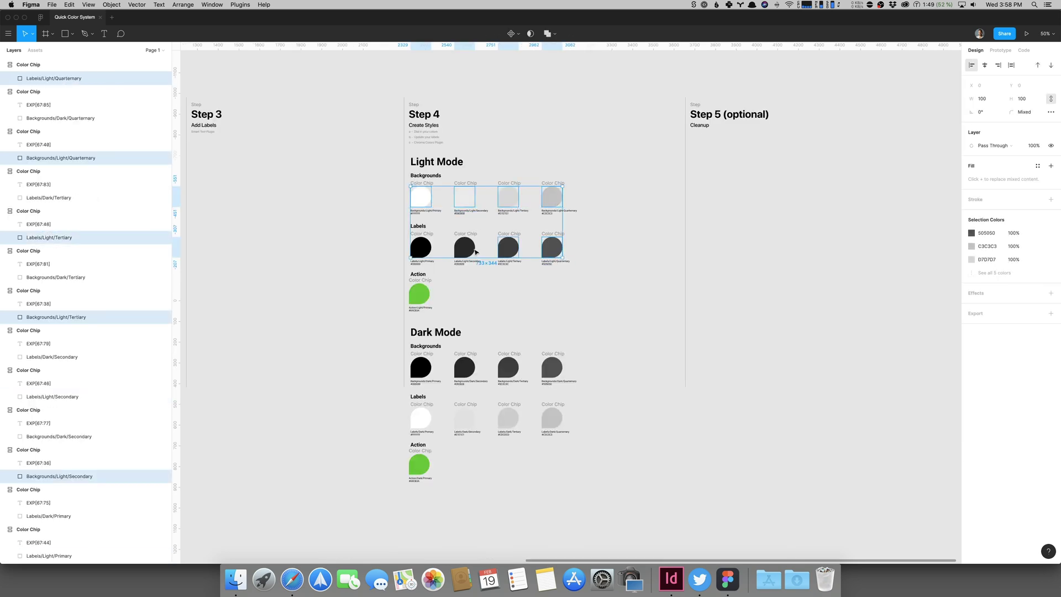
Select every Backgrounds, Labels and Action chip shape in both modes and create color styles from them with the Chroma Colors plugin.
{"action": "left_click", "coordinate": [464, 247], "text": "shift"}
{"action": "left_click", "coordinate": [421, 247], "text": "shift"}
{"action": "left_click", "coordinate": [419, 294], "text": "shift"}
{"action": "left_click", "coordinate": [421, 367], "text": "shift"}
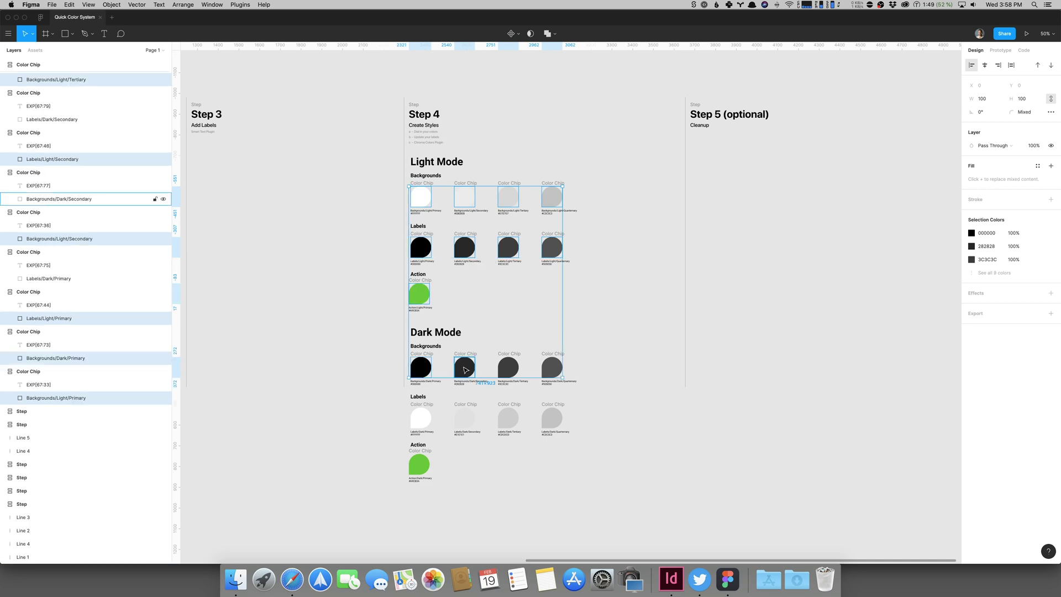
{"action": "left_click", "coordinate": [465, 370], "text": "shift"}
{"action": "left_click", "coordinate": [509, 368], "text": "shift"}
{"action": "left_click", "coordinate": [551, 368], "text": "shift"}
{"action": "left_click", "coordinate": [555, 415], "text": "shift"}
{"action": "left_click", "coordinate": [508, 418], "text": "shift"}
{"action": "left_click", "coordinate": [464, 418], "text": "shift"}
{"action": "left_click", "coordinate": [421, 416], "text": "shift"}
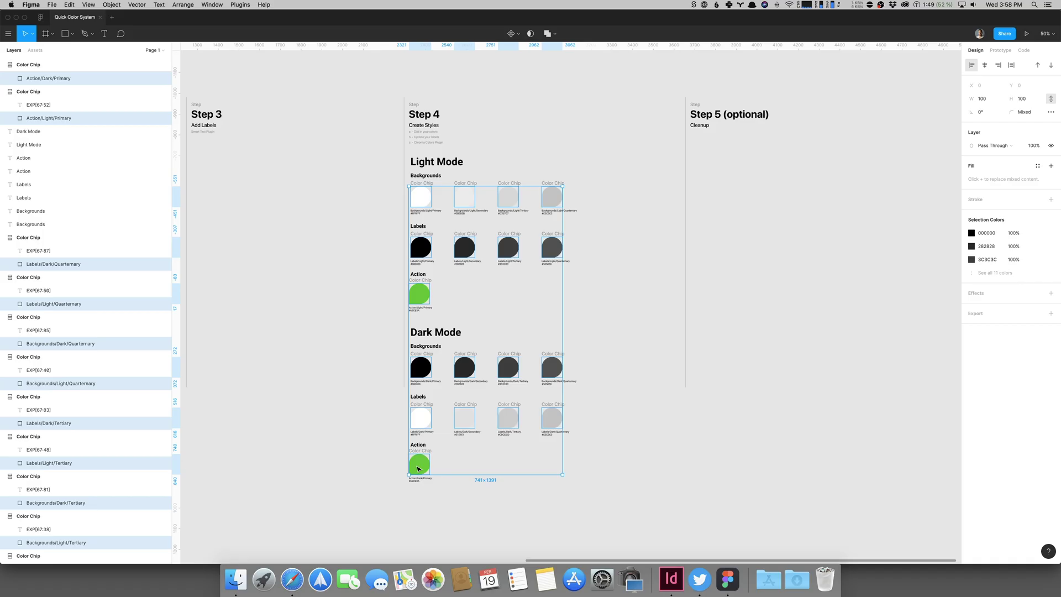
{"action": "key", "text": "super+slash"}
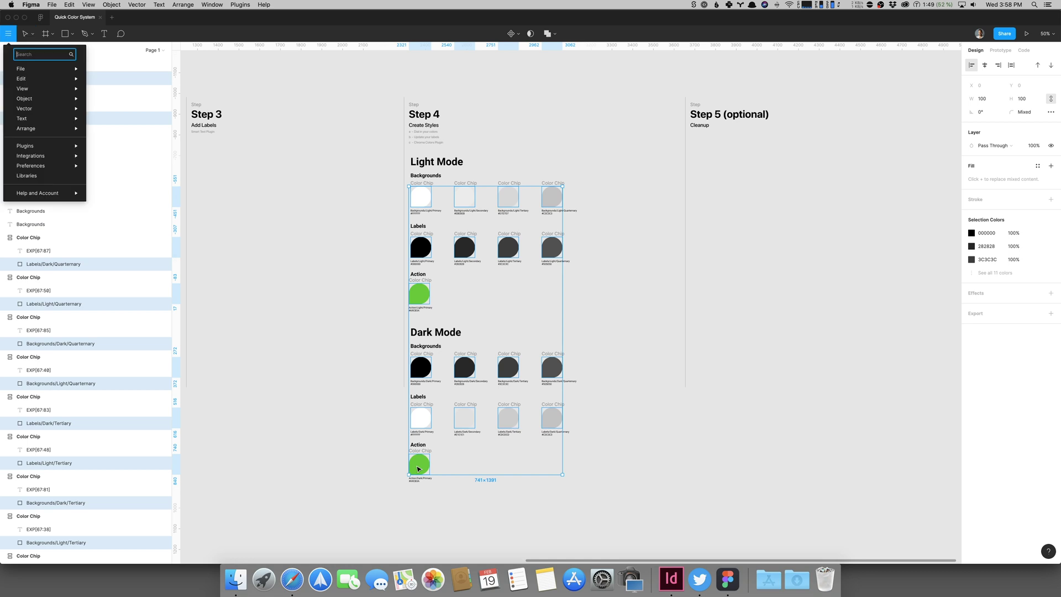
{"action": "type", "text": "chro"}
{"action": "key", "text": "Return"}
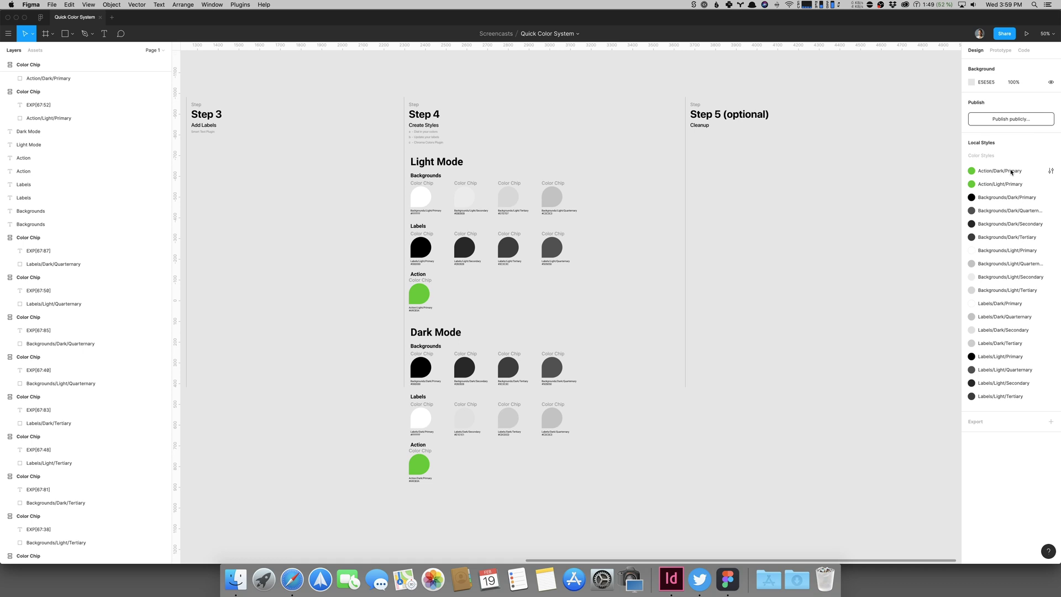
Move the entire Light Mode and Dark Mode chip layout from Step 4 to below the Step 5 (optional) heading.
{"action": "left_click_drag", "start_coordinate": [409, 156], "coordinate": [609, 497]}
{"action": "left_click_drag", "start_coordinate": [428, 164], "coordinate": [712, 163]}
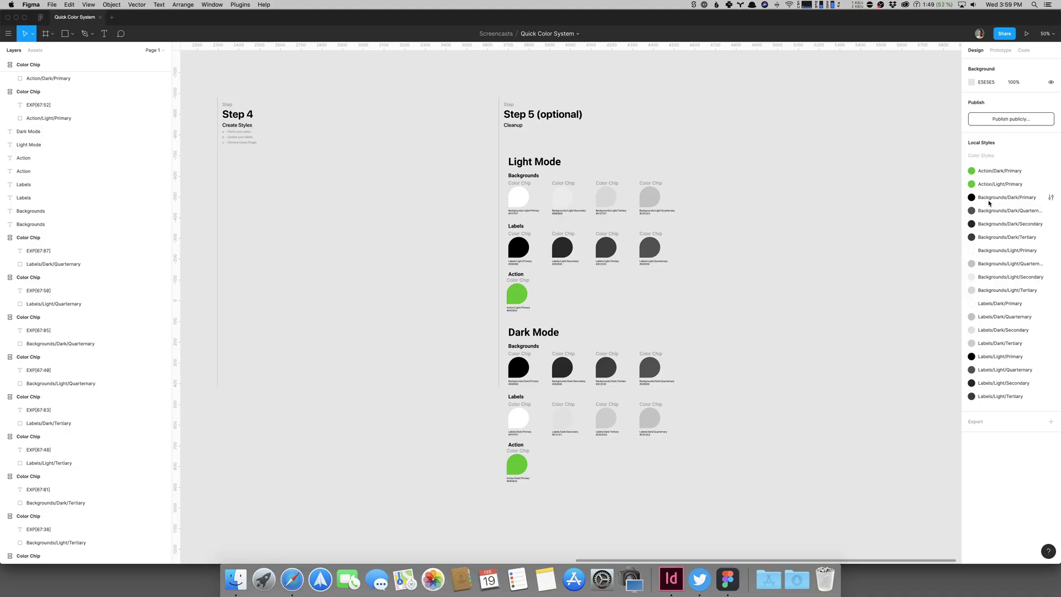
Reorder the local color styles so each Backgrounds and Labels group runs Primary, Secondary, Tertiary, Quarternary.
{"action": "left_click", "coordinate": [1024, 211]}
{"action": "left_click_drag", "start_coordinate": [1027, 244], "coordinate": [1027, 244]}
{"action": "left_click", "coordinate": [1025, 266]}
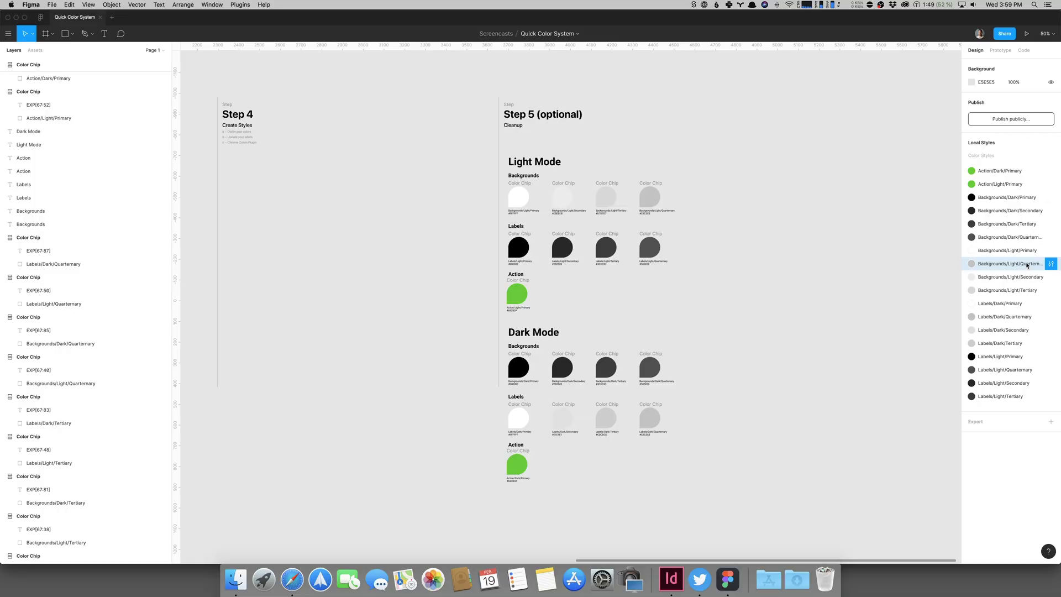
{"action": "left_click_drag", "start_coordinate": [1022, 264], "coordinate": [1029, 296]}
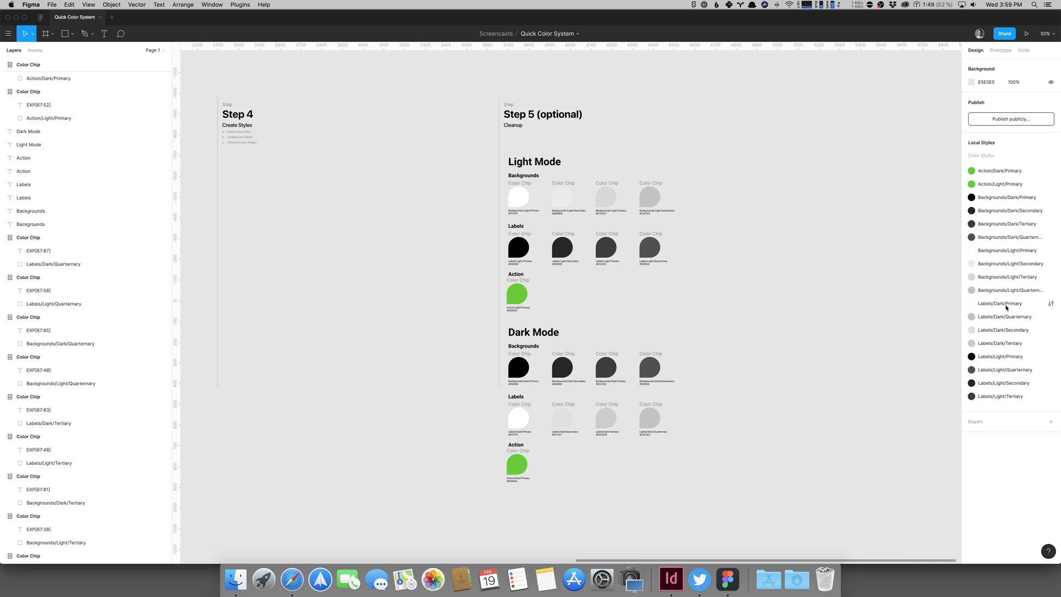
{"action": "left_click_drag", "start_coordinate": [1009, 316], "coordinate": [1014, 394]}
Draw a test rectangle about 160 by 227 beside the Step 5 chips and browse the color styles available for its fill.
{"action": "key", "text": "r"}
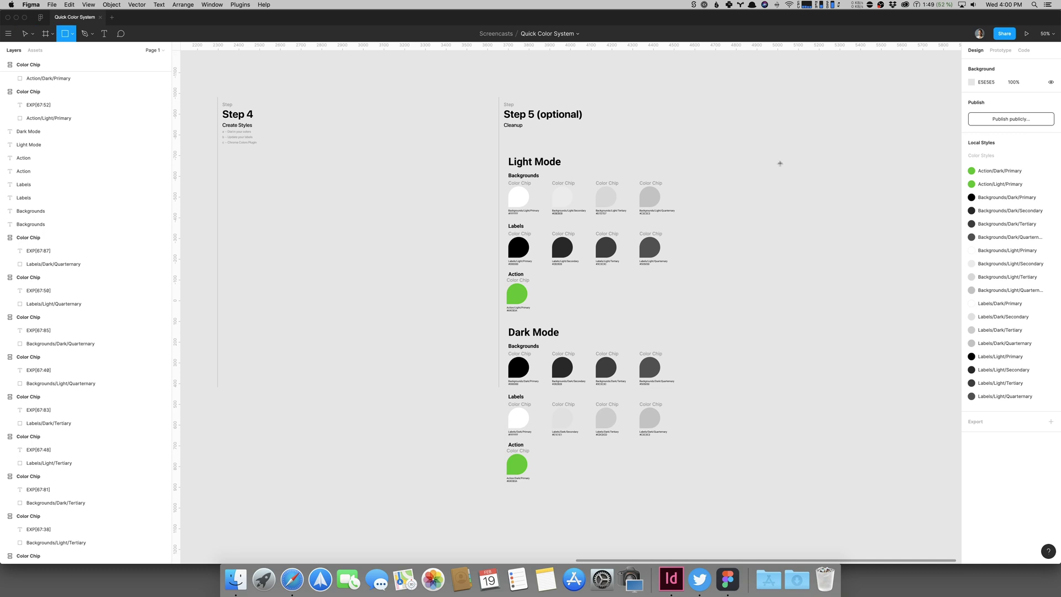
{"action": "left_click_drag", "start_coordinate": [779, 161], "coordinate": [812, 208]}
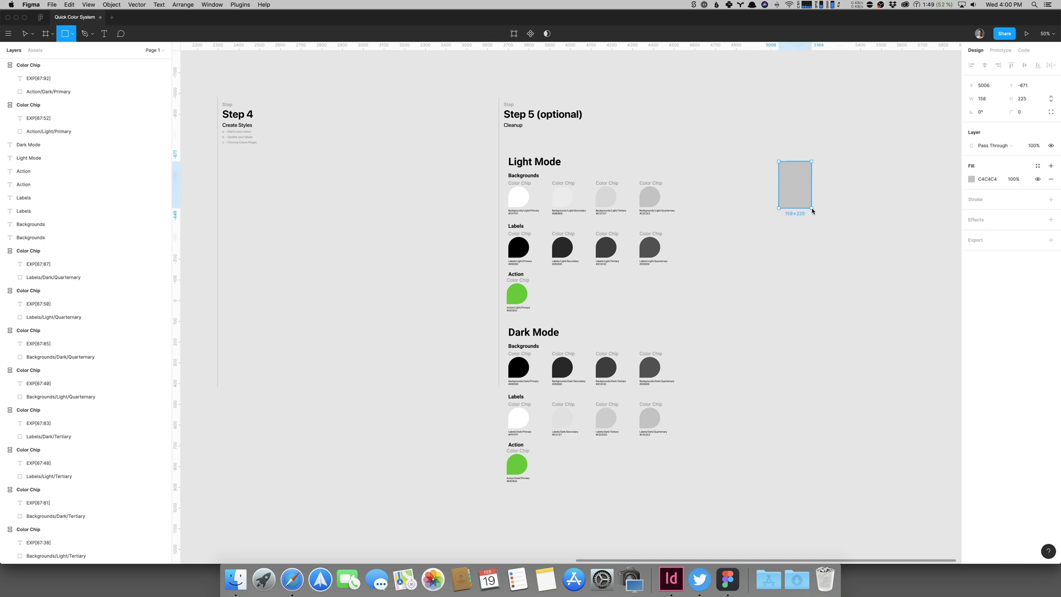
{"action": "left_click", "coordinate": [1037, 165]}
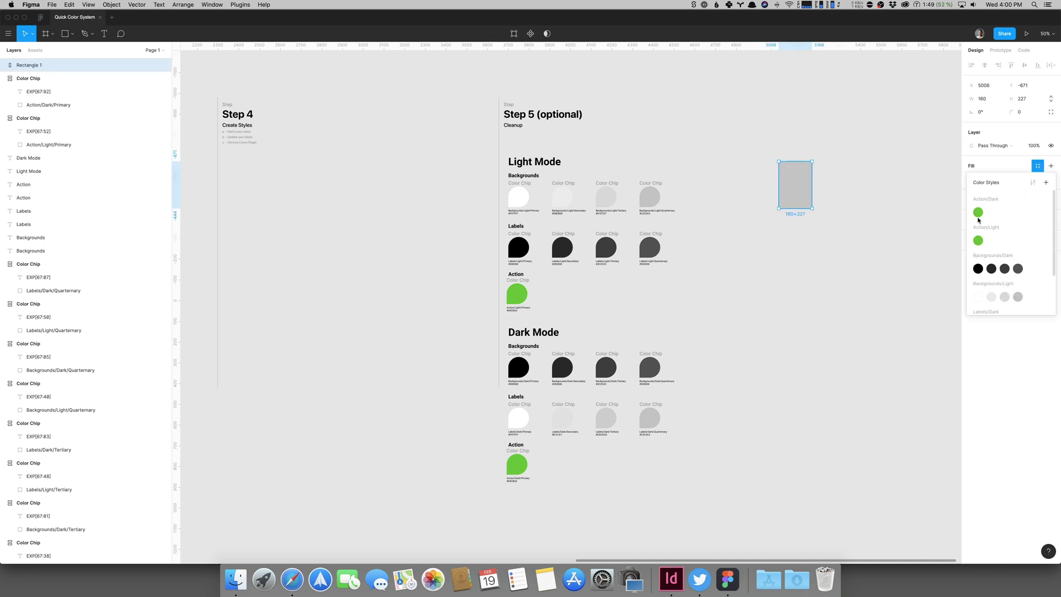
{"action": "scroll", "coordinate": [999, 232], "scroll_direction": "down", "scroll_amount": 2}
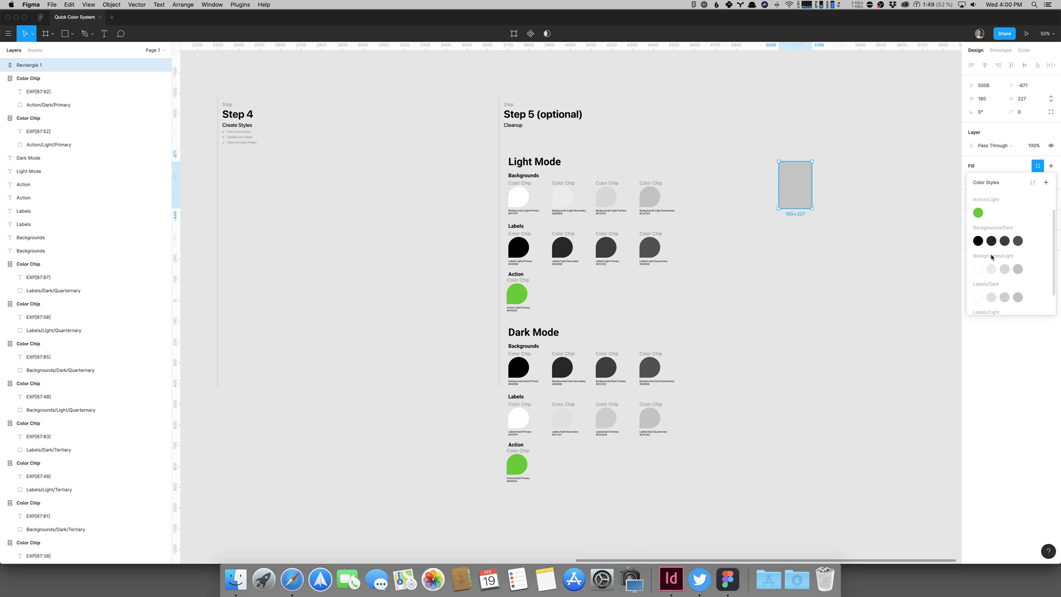
{"action": "scroll", "coordinate": [991, 276], "scroll_direction": "down", "scroll_amount": 2}
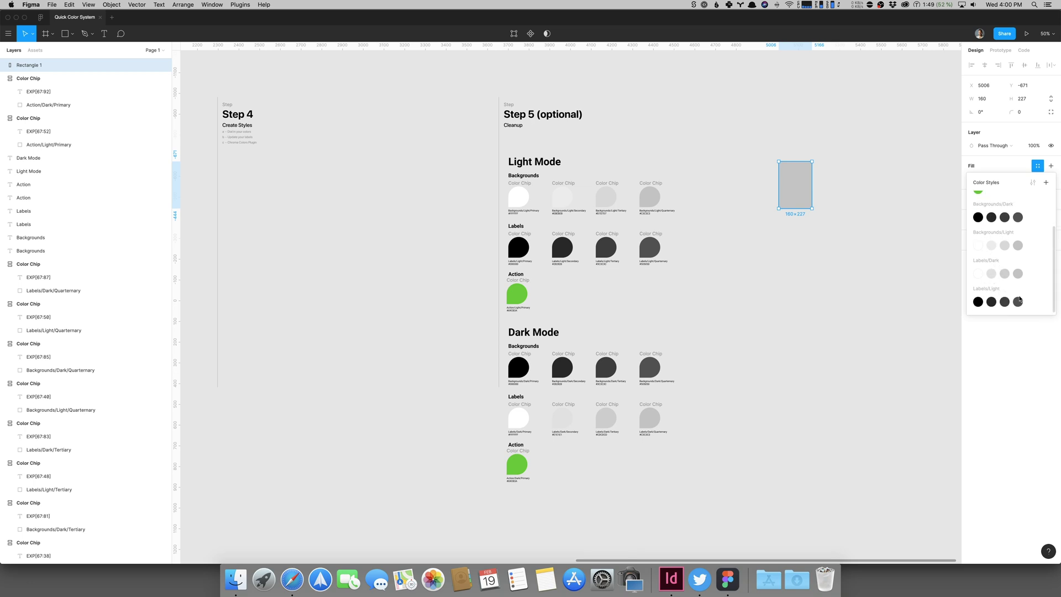
Delete the test rectangle beside the Step 5 chips.
{"action": "left_click_drag", "start_coordinate": [751, 139], "coordinate": [854, 200]}
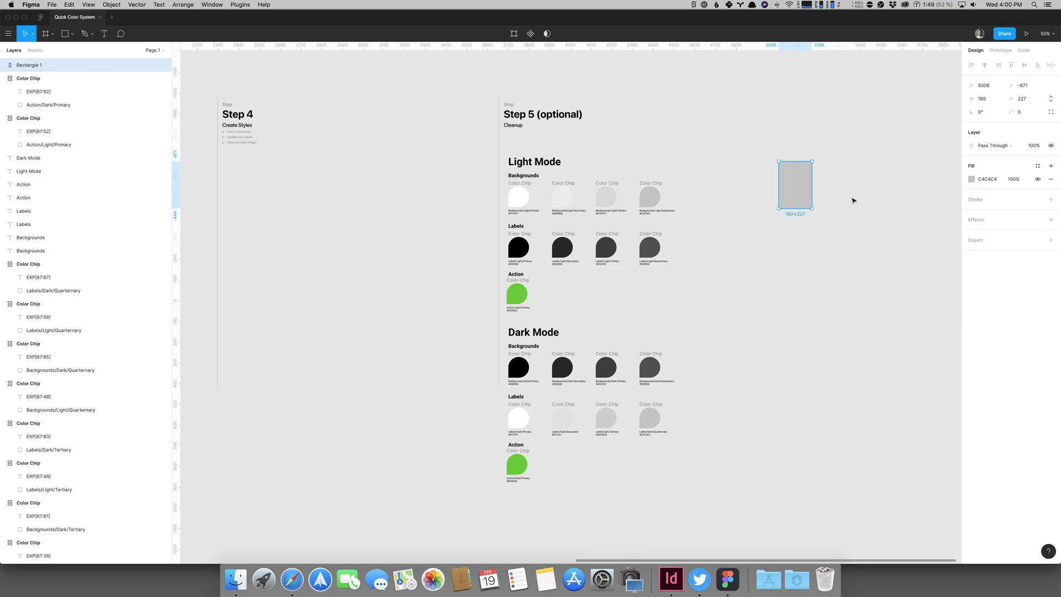
{"action": "key", "text": "Delete"}
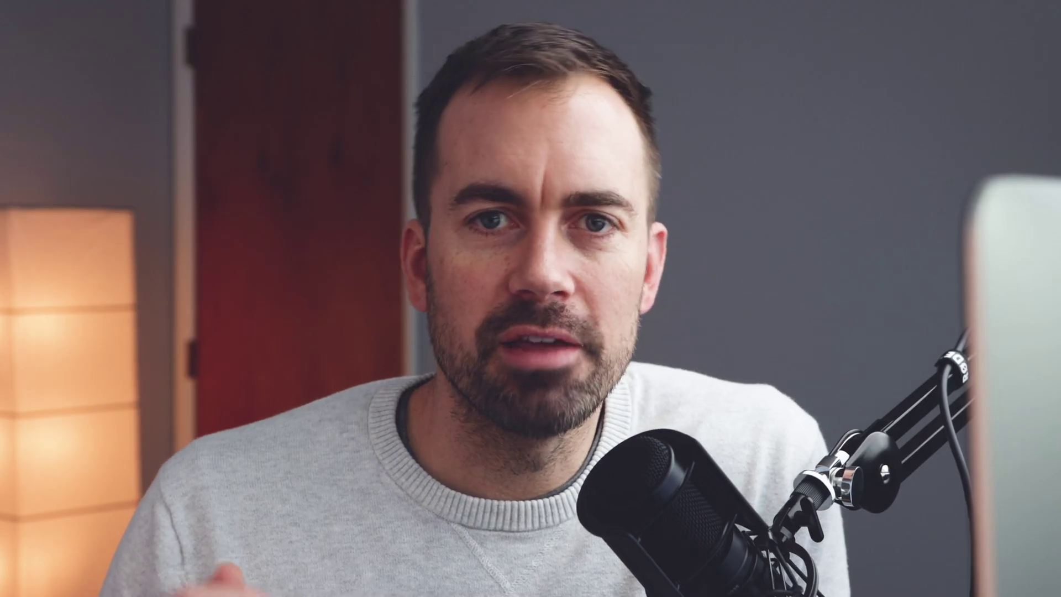